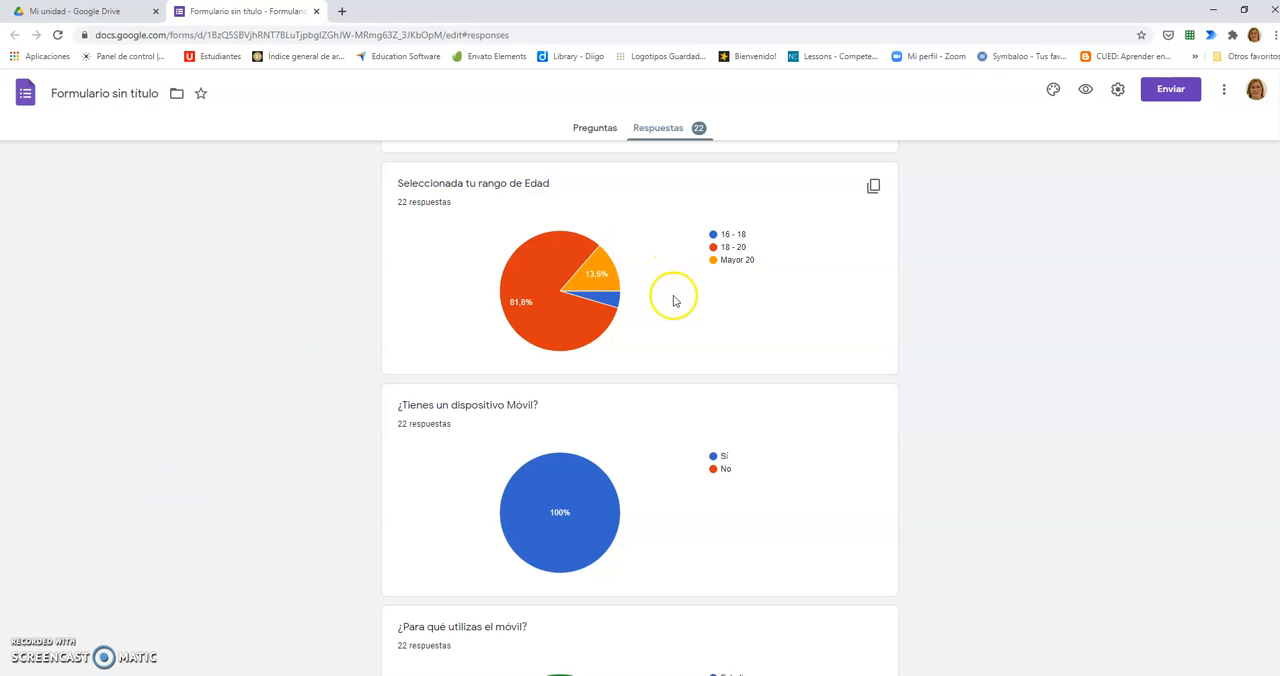
Step: Review the questions of the form "LOS NATIVOS DIGITALES Y LAS TIC" and their answer options
left_click(577, 132)
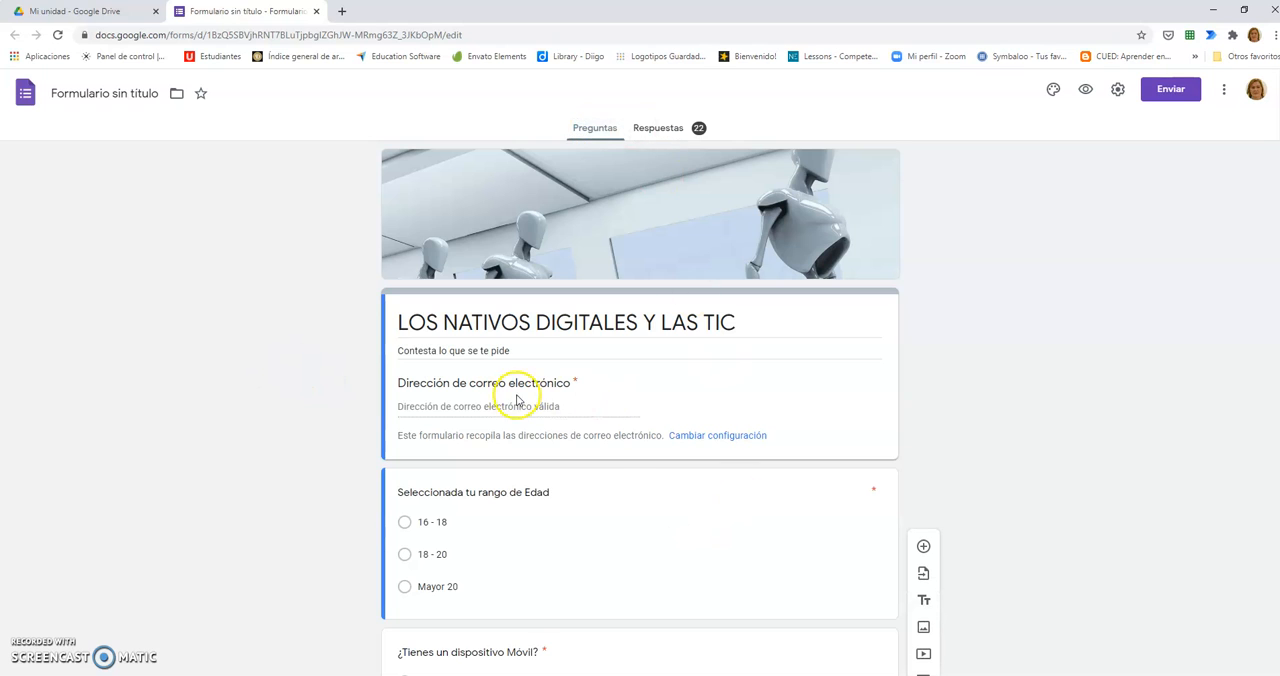
scroll(580, 380, "down", 3)
scroll(418, 324, "down", 2)
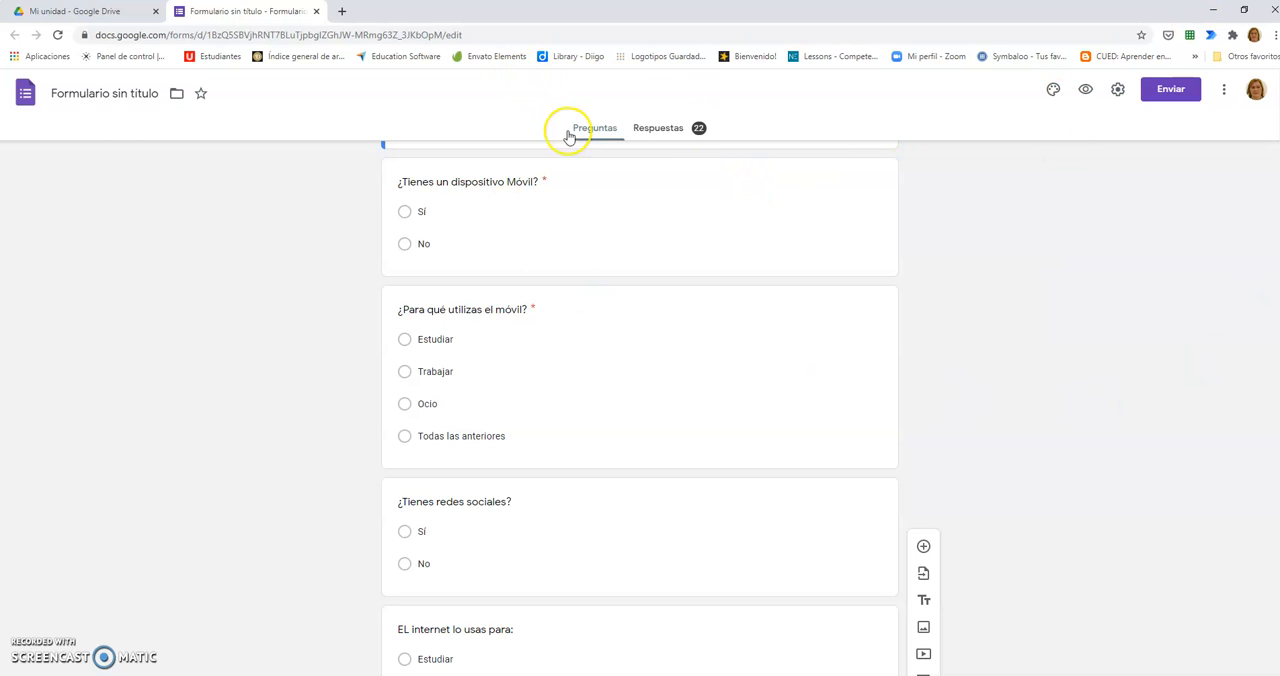
Step: Look through the form's responses, examining the list of users who have responded
left_click(657, 130)
scroll(280, 436, "down", 1)
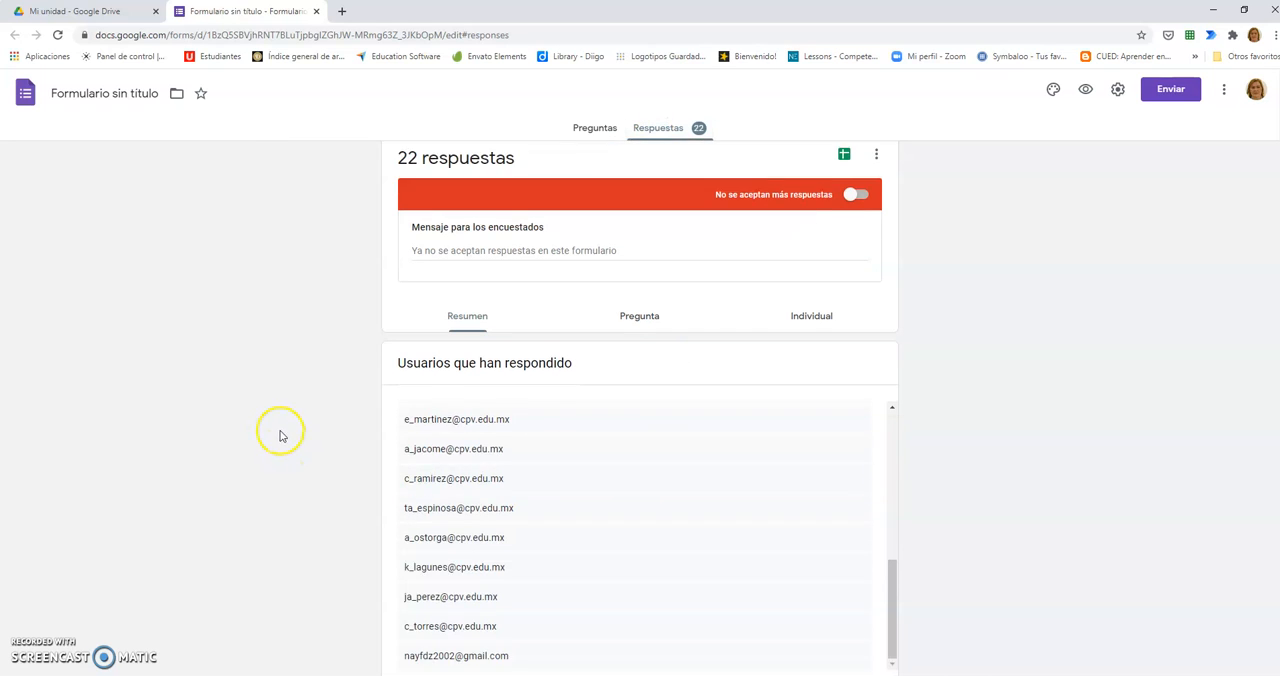
scroll(280, 436, "down", 1)
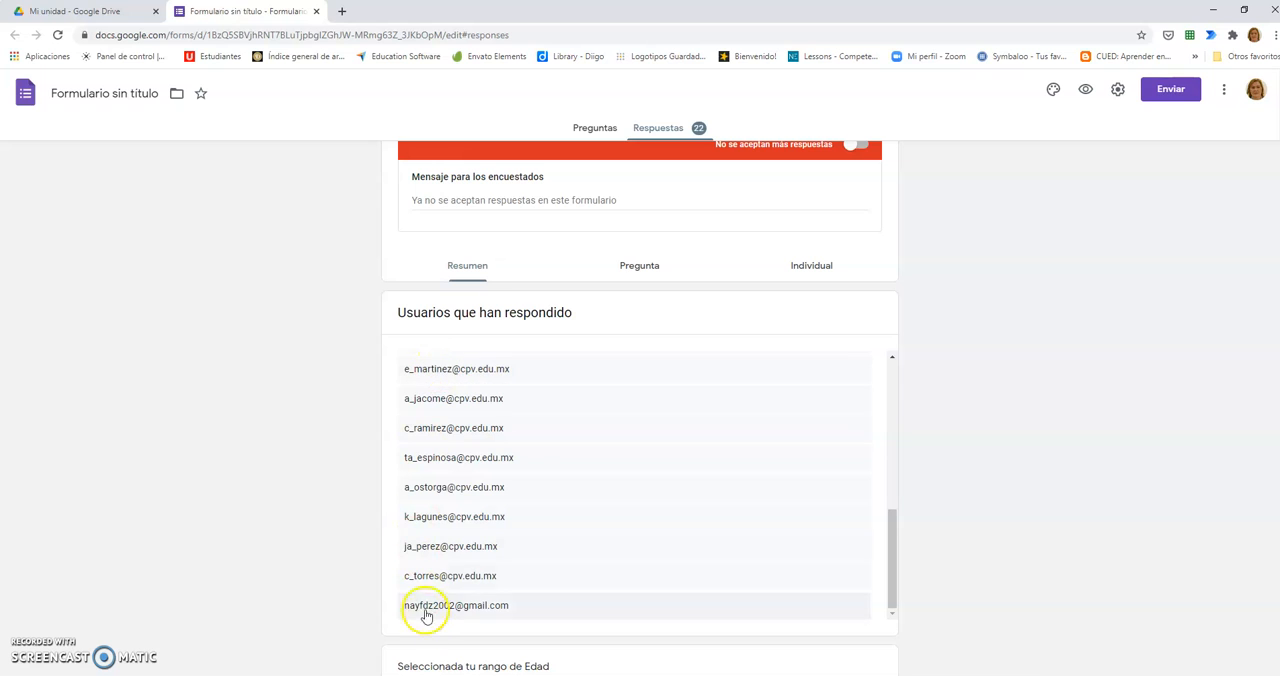
scroll(449, 566, "down", 2)
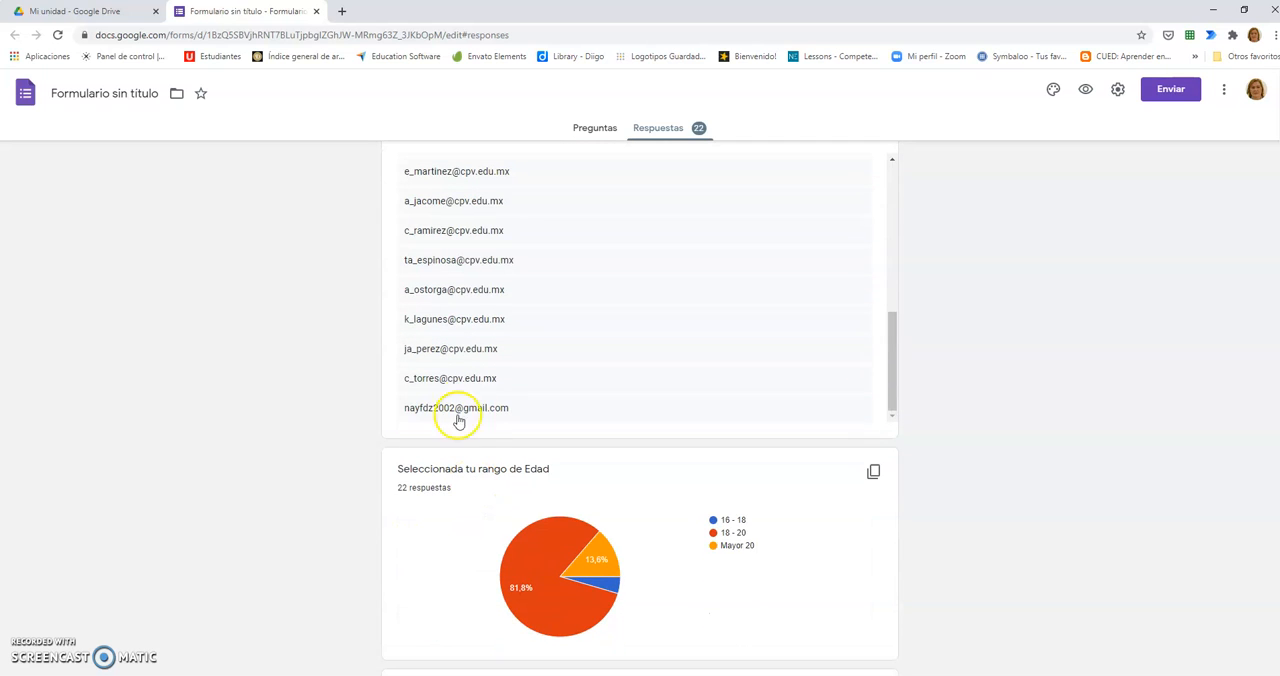
scroll(548, 408, "up", 5)
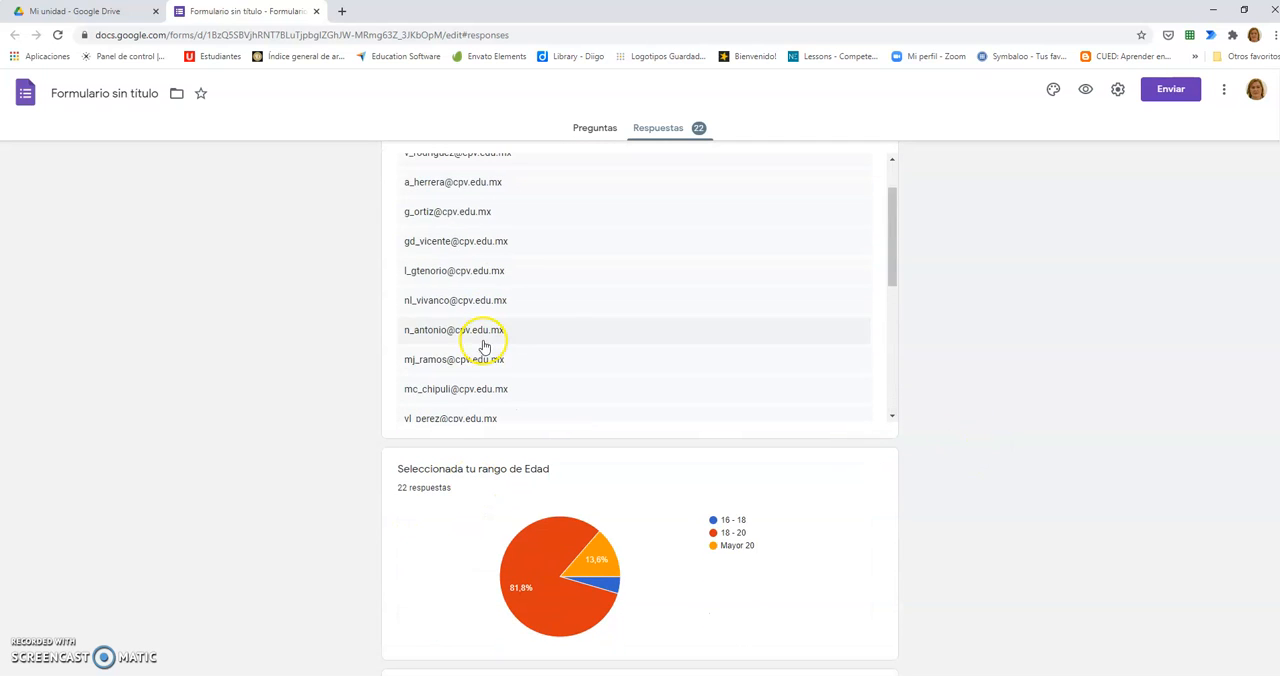
scroll(480, 340, "down", 2)
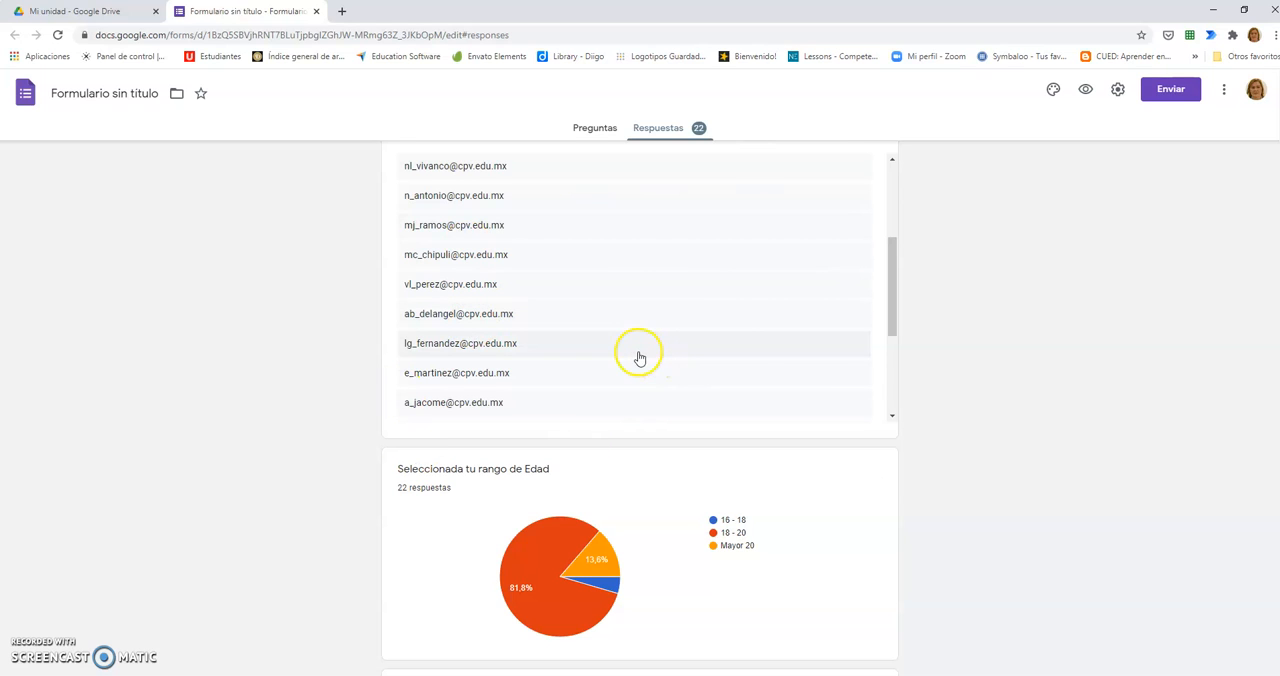
scroll(508, 329, "down", 4)
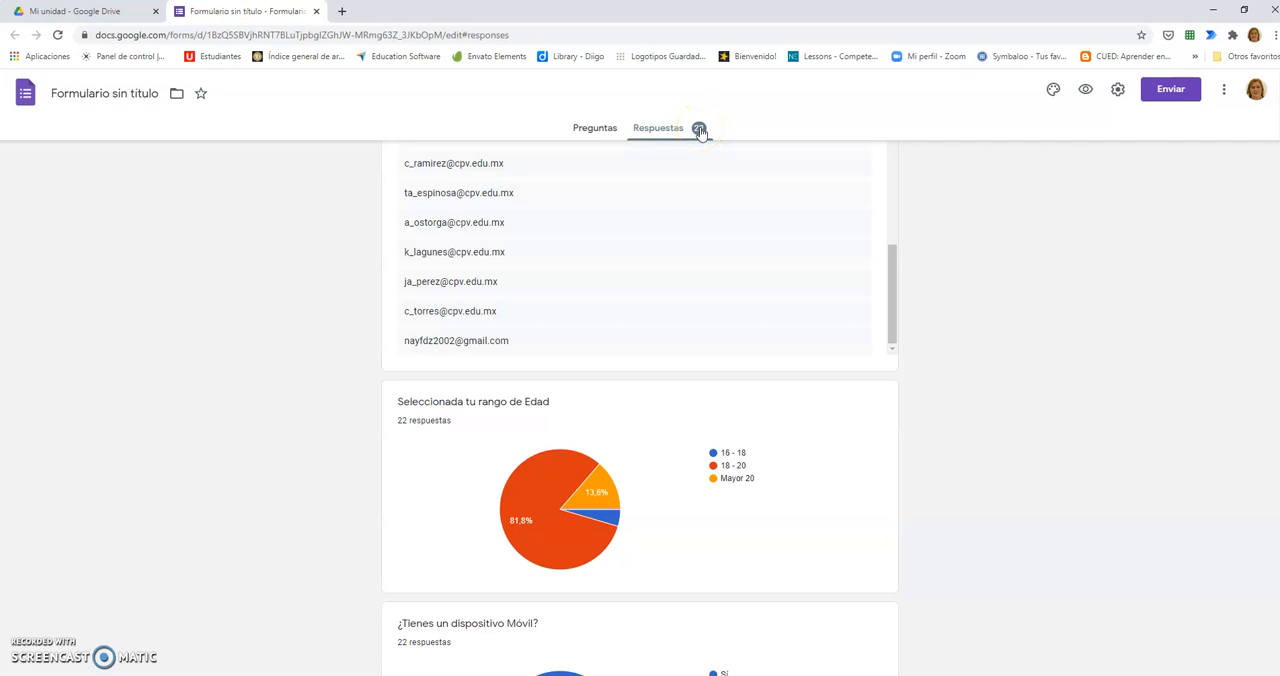
Step: Examine the slices of the age range chart and the summary charts of the remaining survey questions
mouse_move(547, 497)
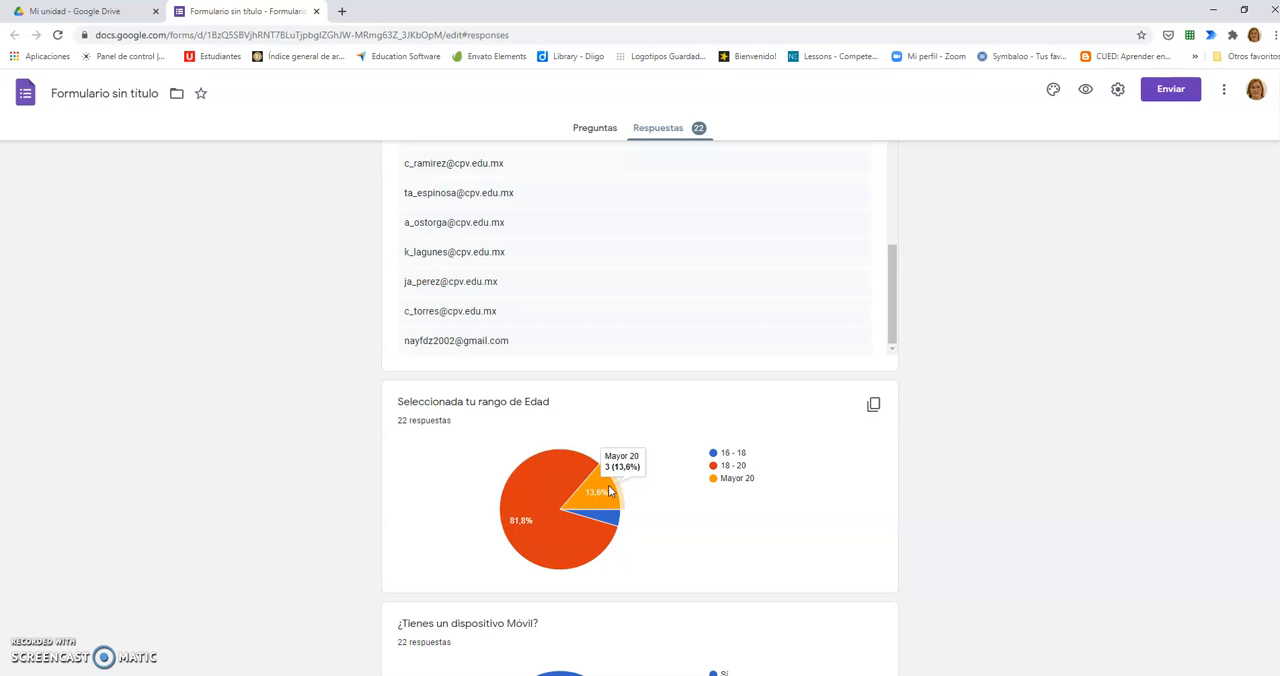
mouse_move(605, 519)
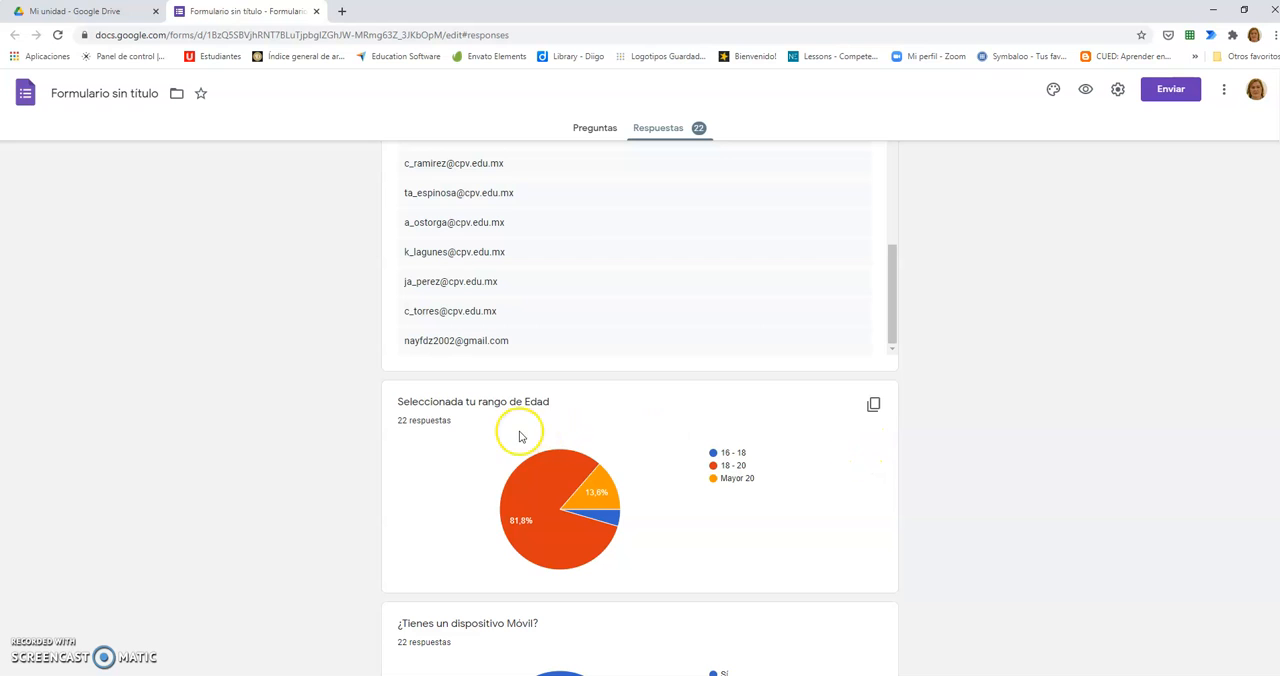
scroll(610, 450, "down", 2)
scroll(598, 446, "down", 6)
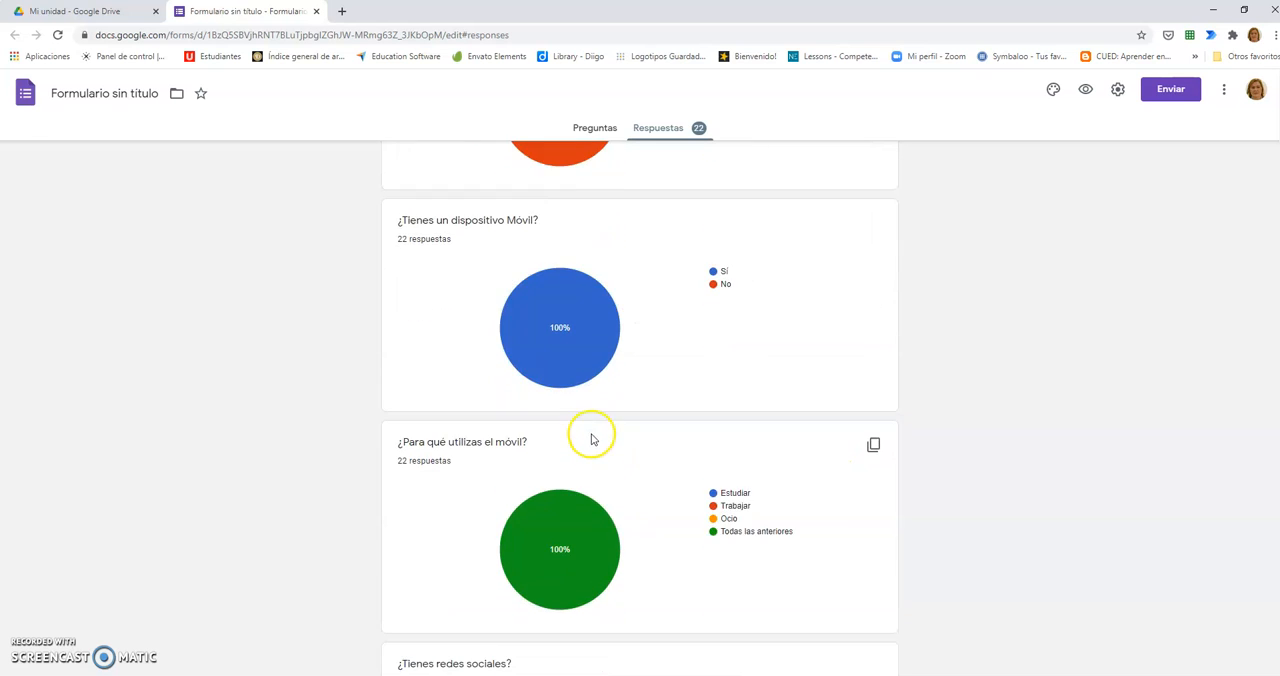
scroll(582, 500, "down", 3)
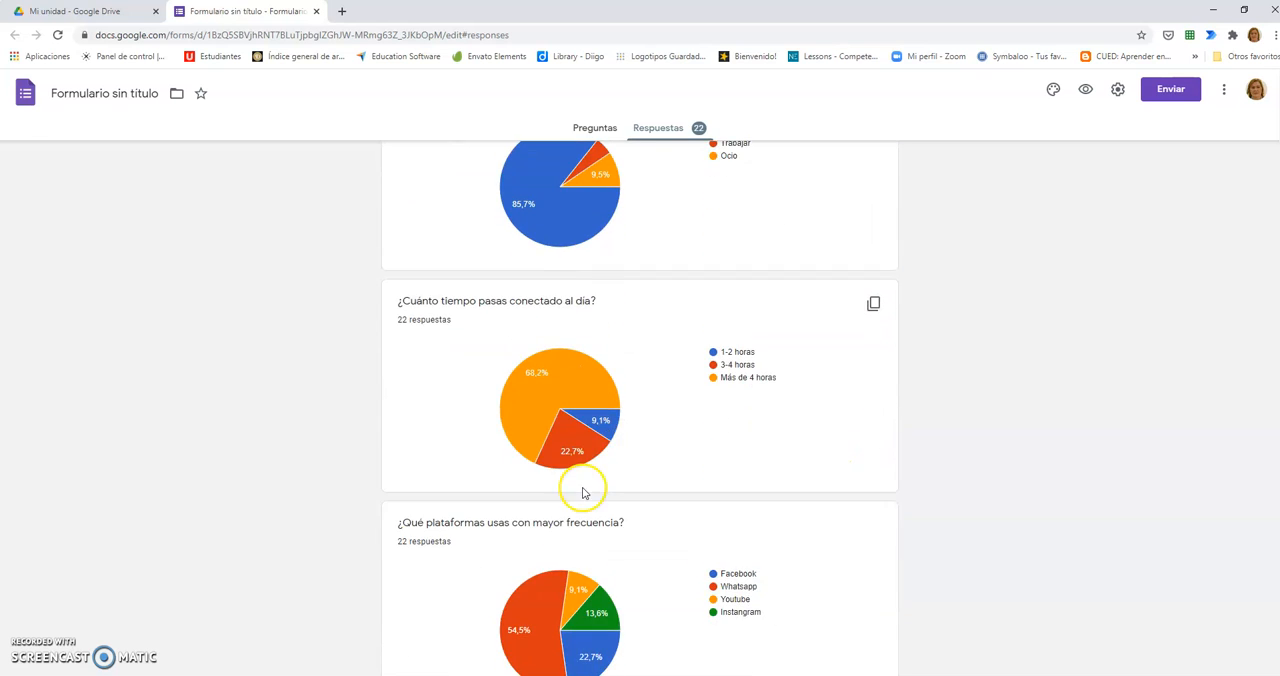
scroll(792, 375, "up", 11)
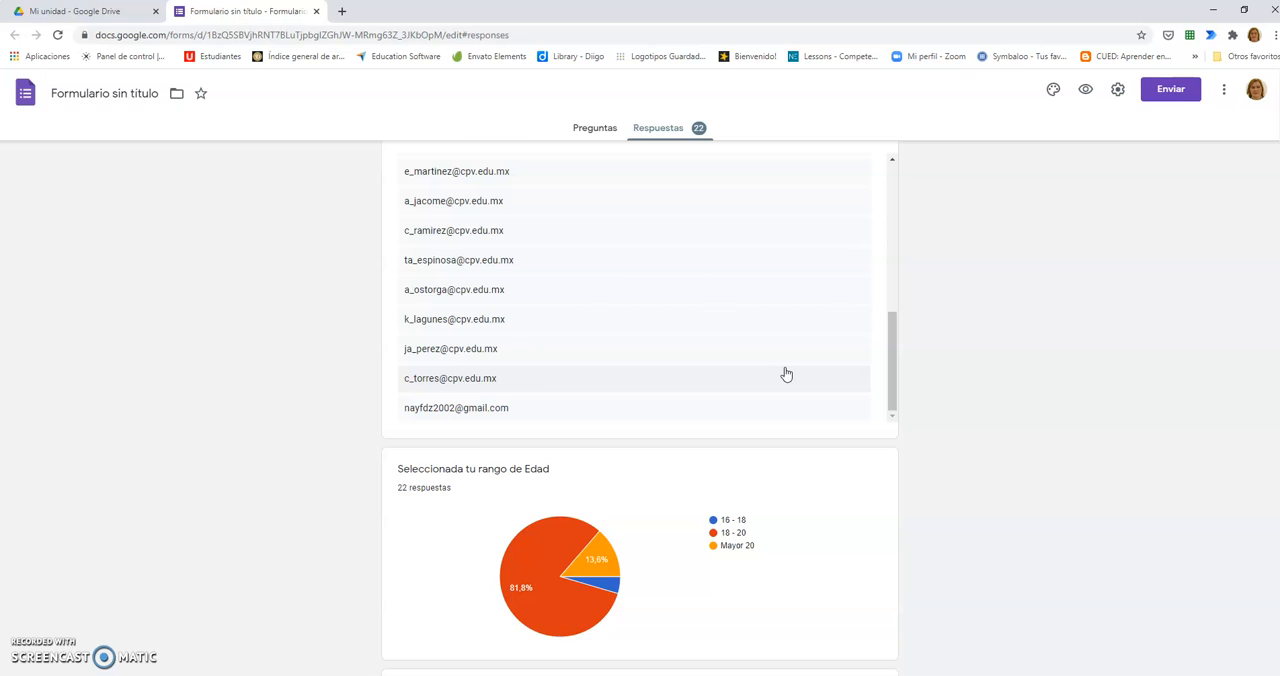
scroll(871, 314, "down", 3)
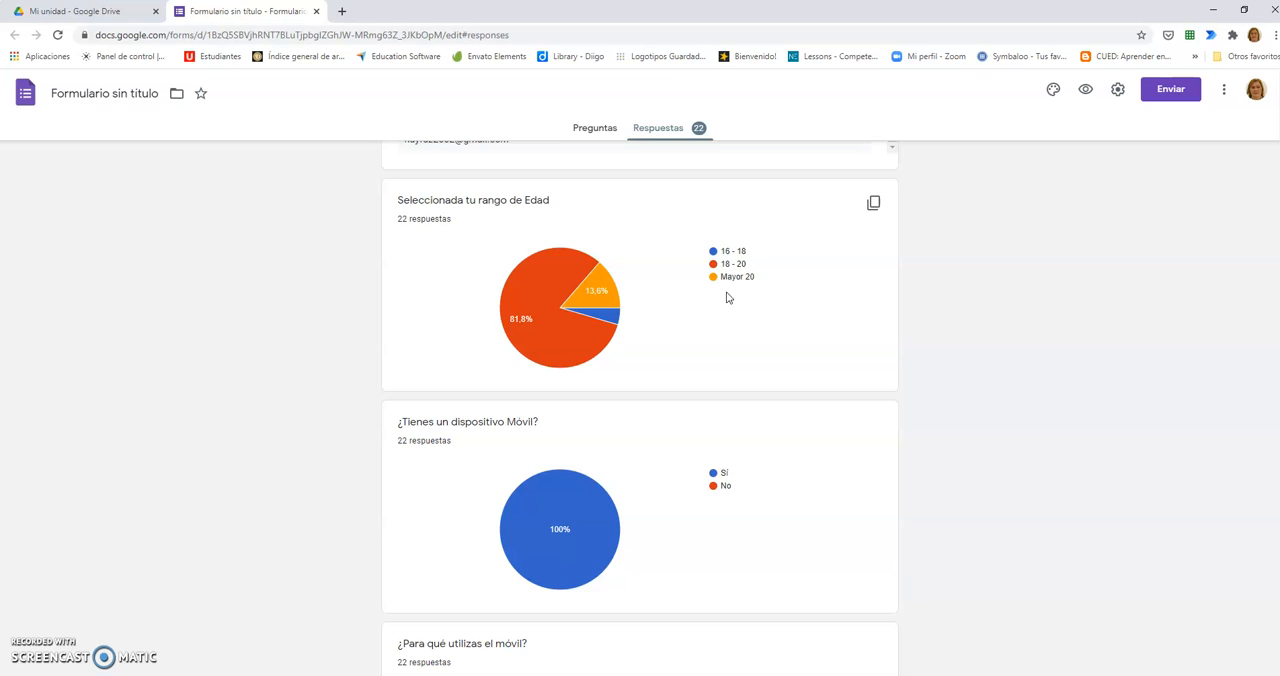
Step: Copy the "Seleccionada tu rango de Edad" chart and create a blank document in Word
left_click(873, 204)
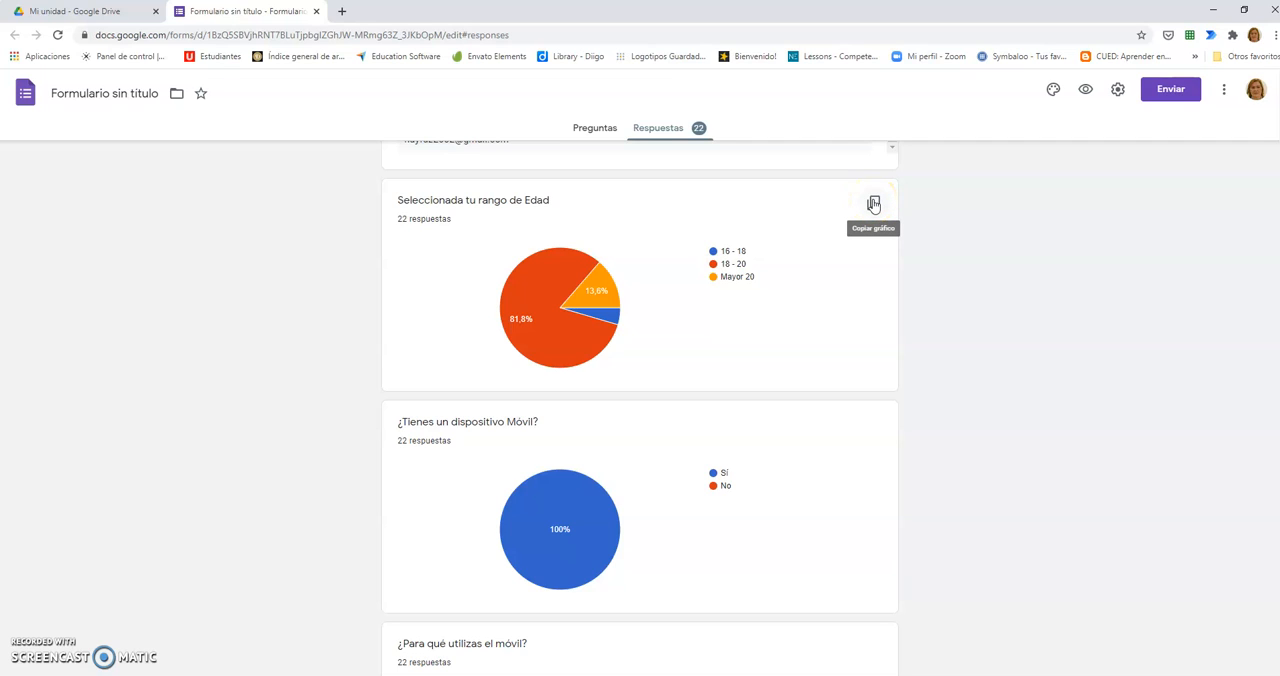
left_click(873, 205)
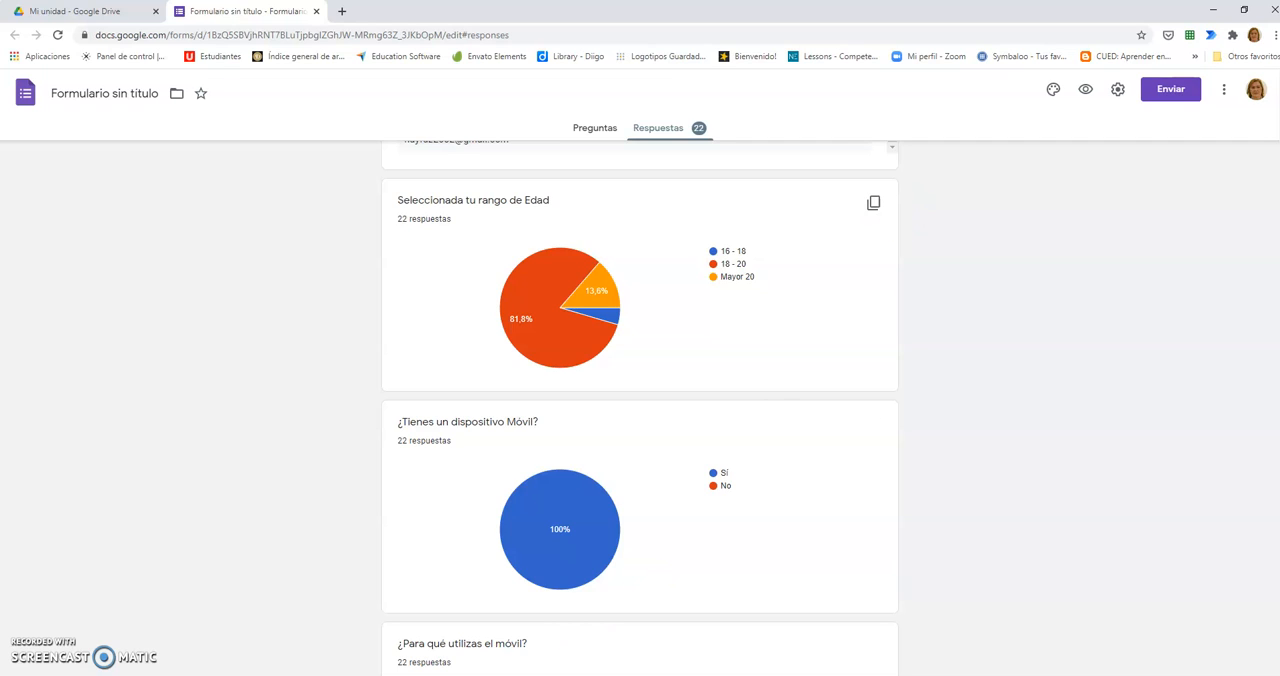
left_click(480, 675)
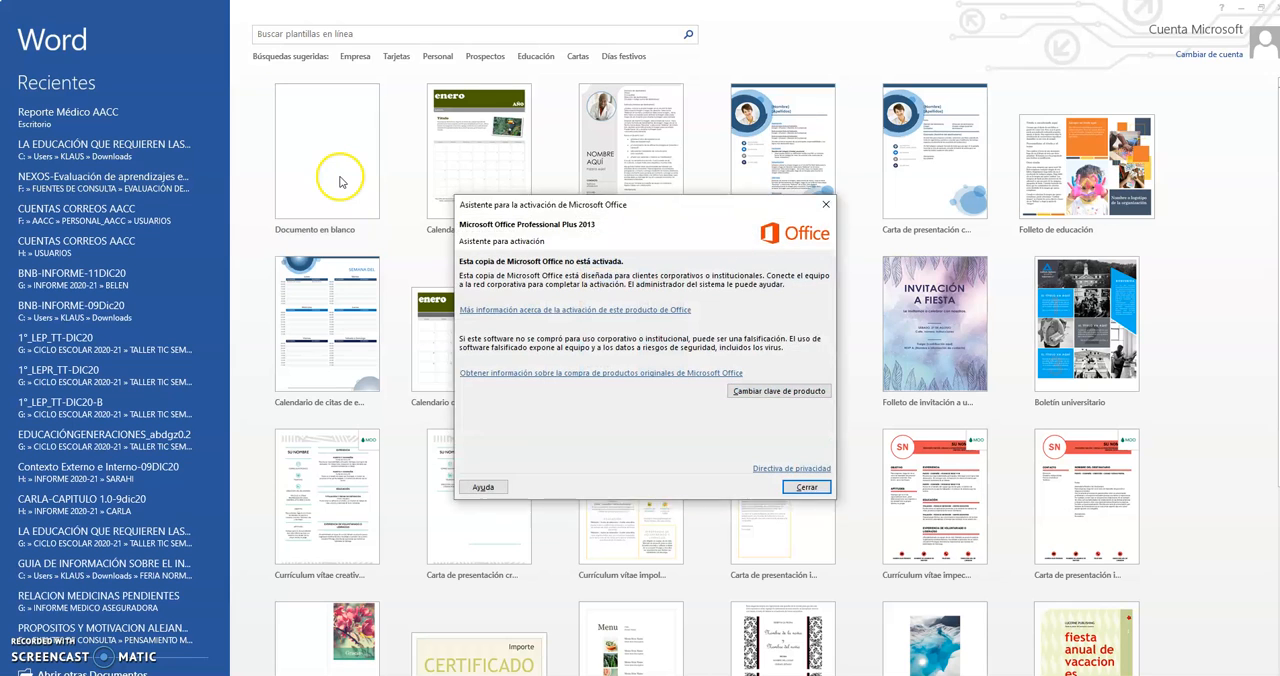
left_click(806, 487)
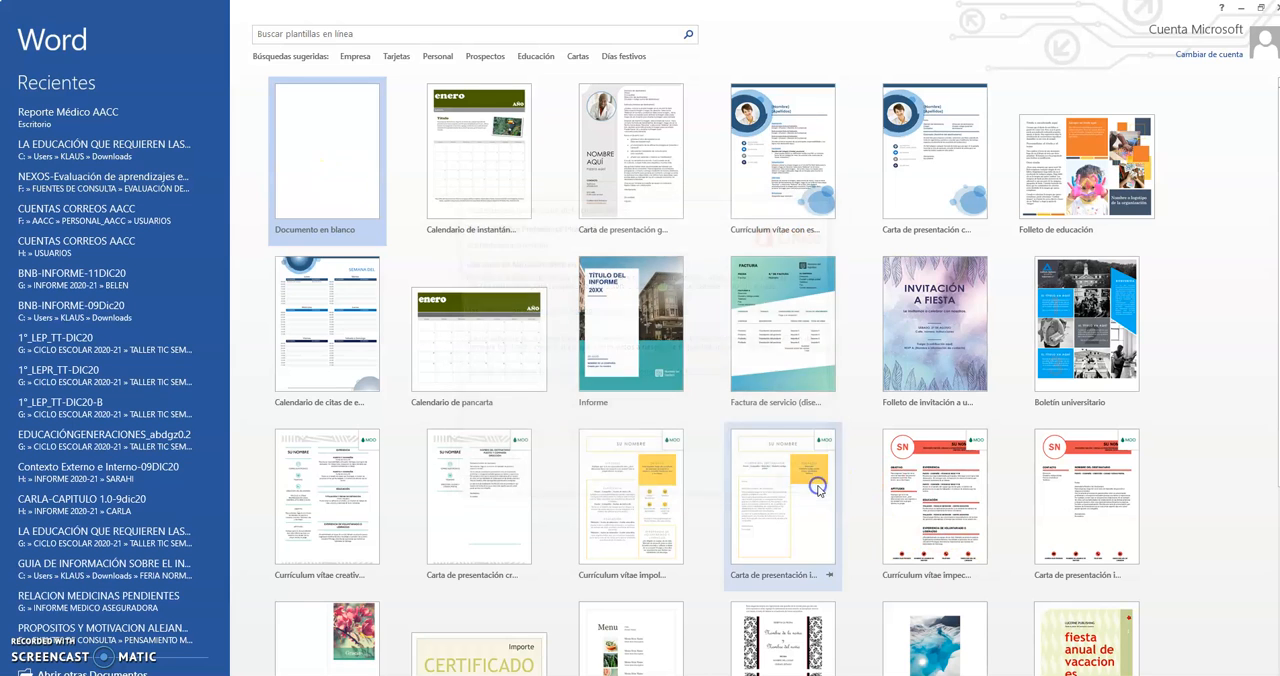
left_click(298, 141)
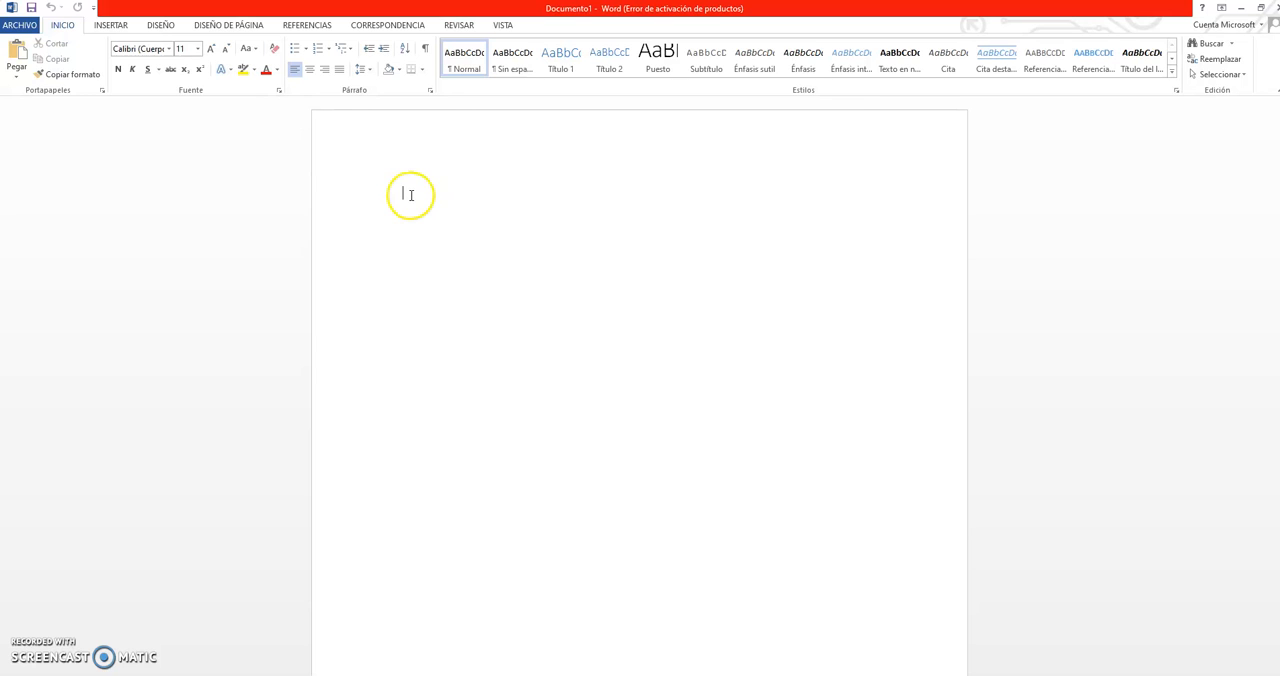
Step: Try to paste the copied chart into the Word document, and close the document without saving
right_click(410, 195)
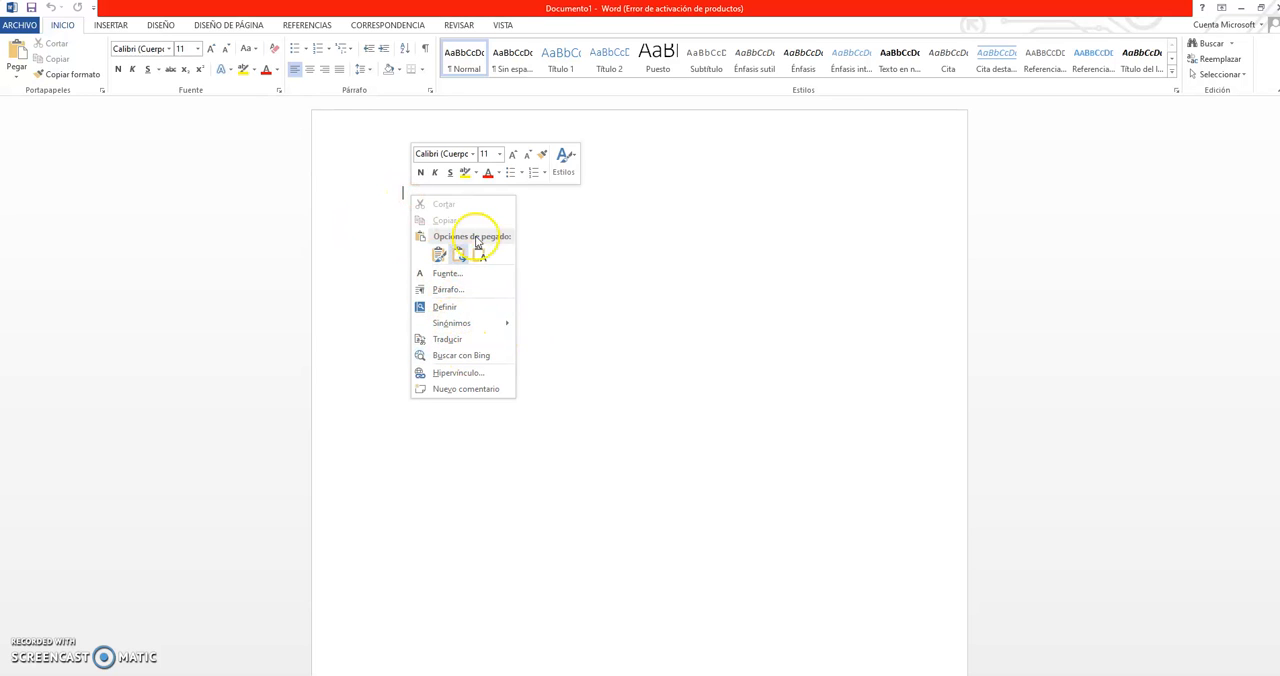
left_click(16, 52)
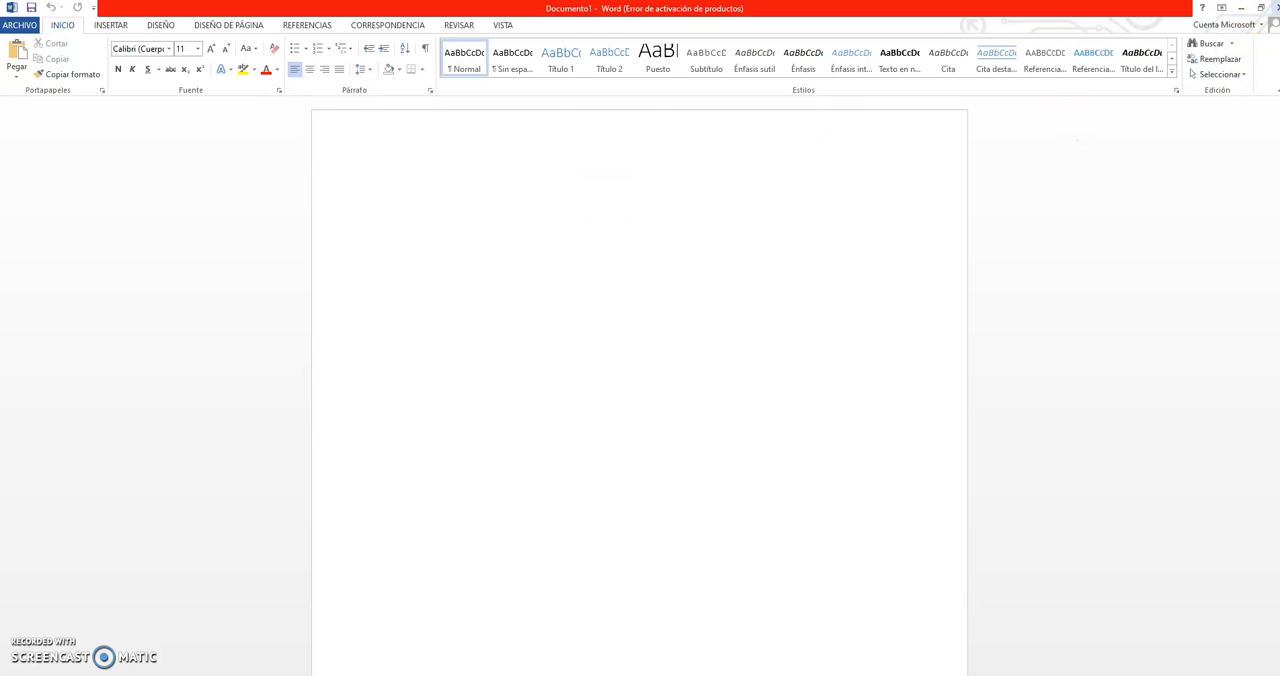
left_click(1275, 7)
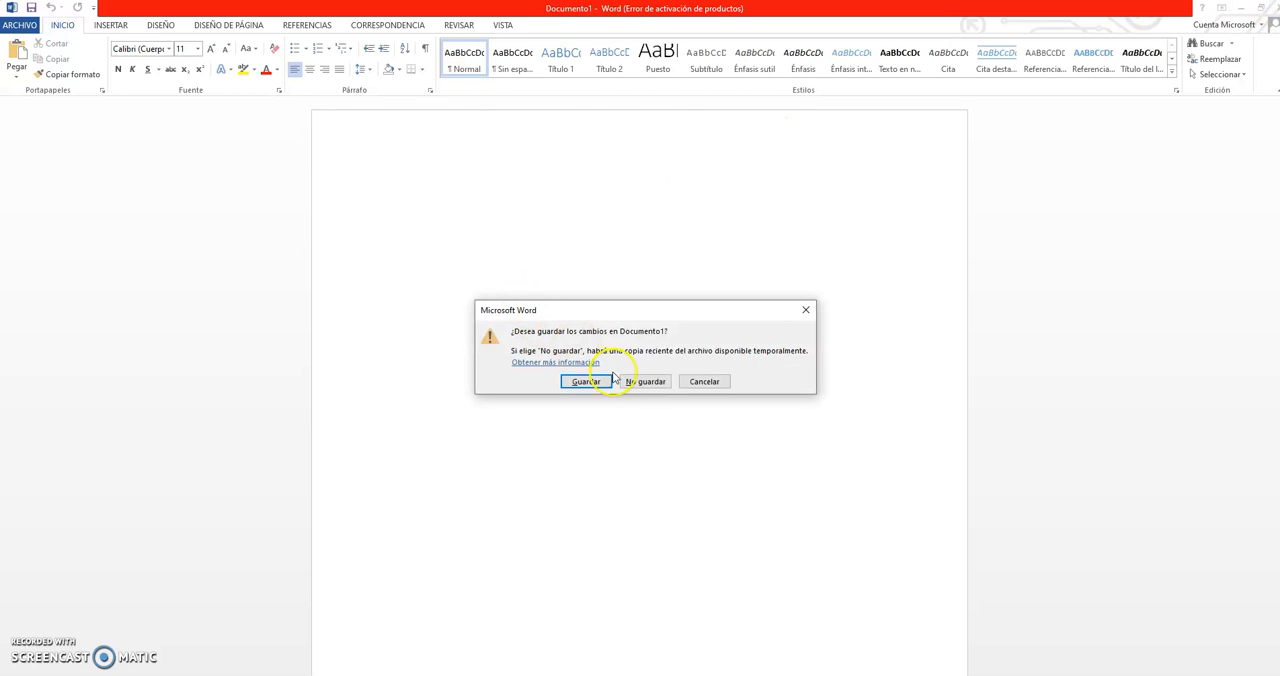
left_click(646, 381)
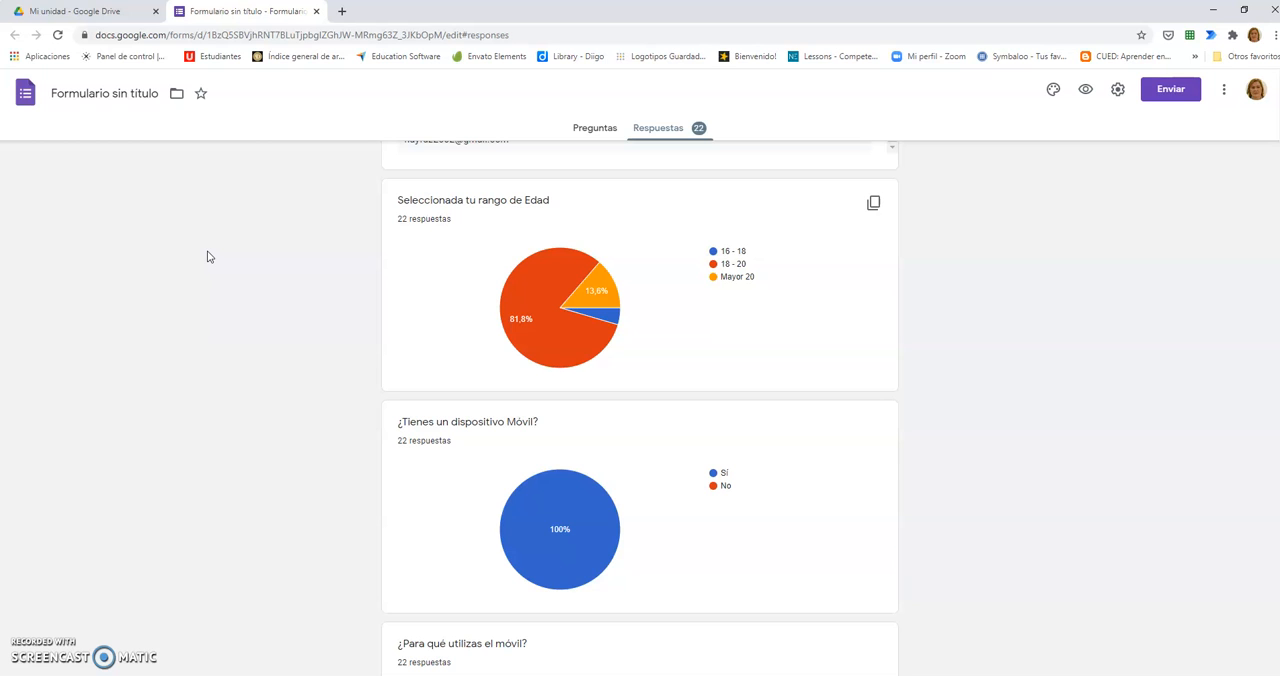
Step: Switch to Google Drive and create a new blank Google Docs document
left_click(47, 13)
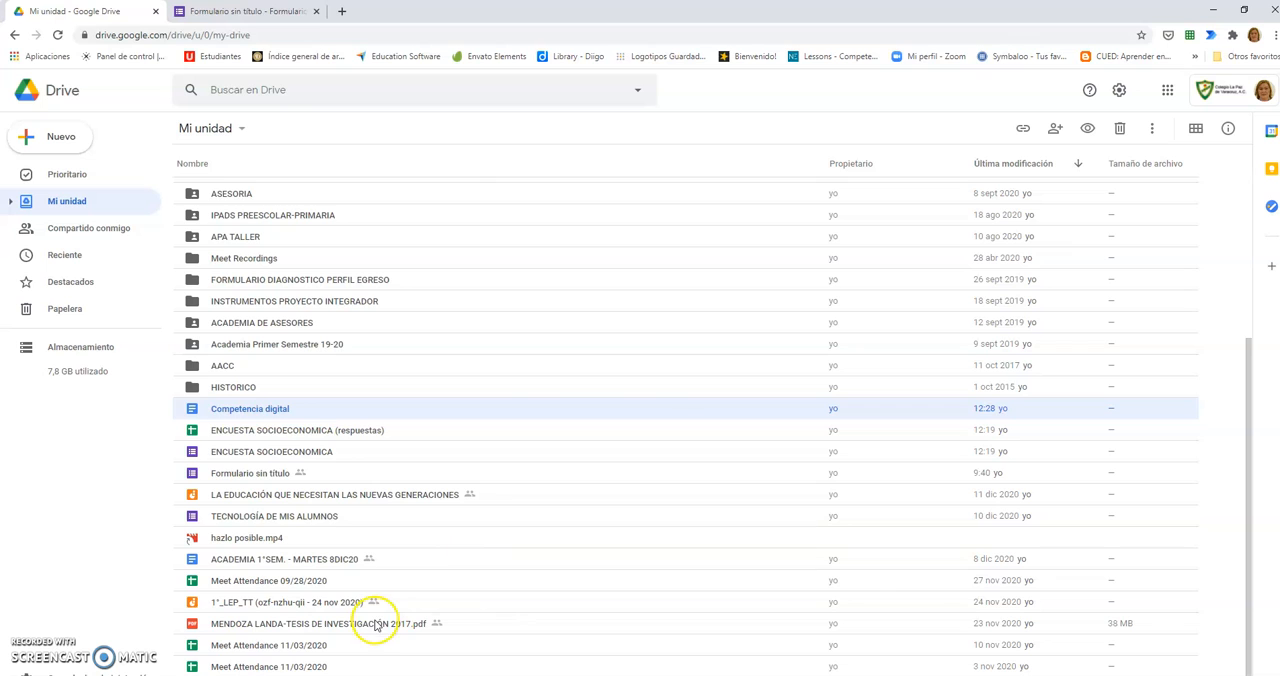
left_click(55, 138)
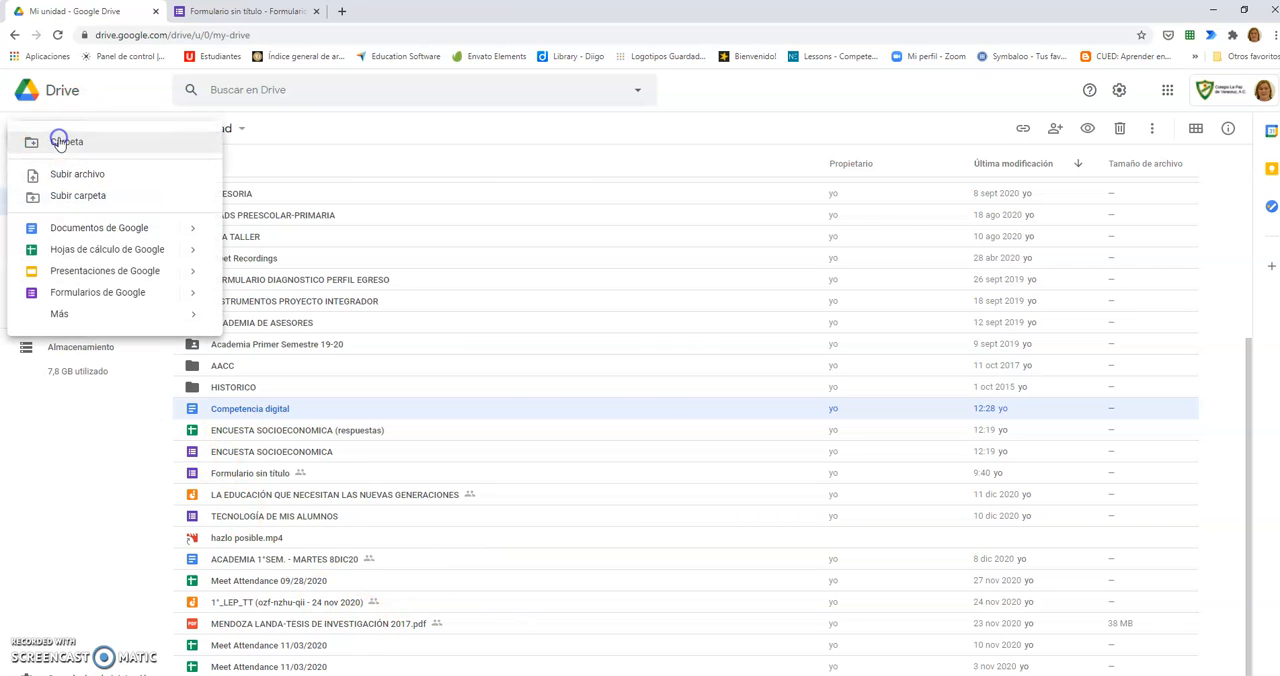
left_click(64, 229)
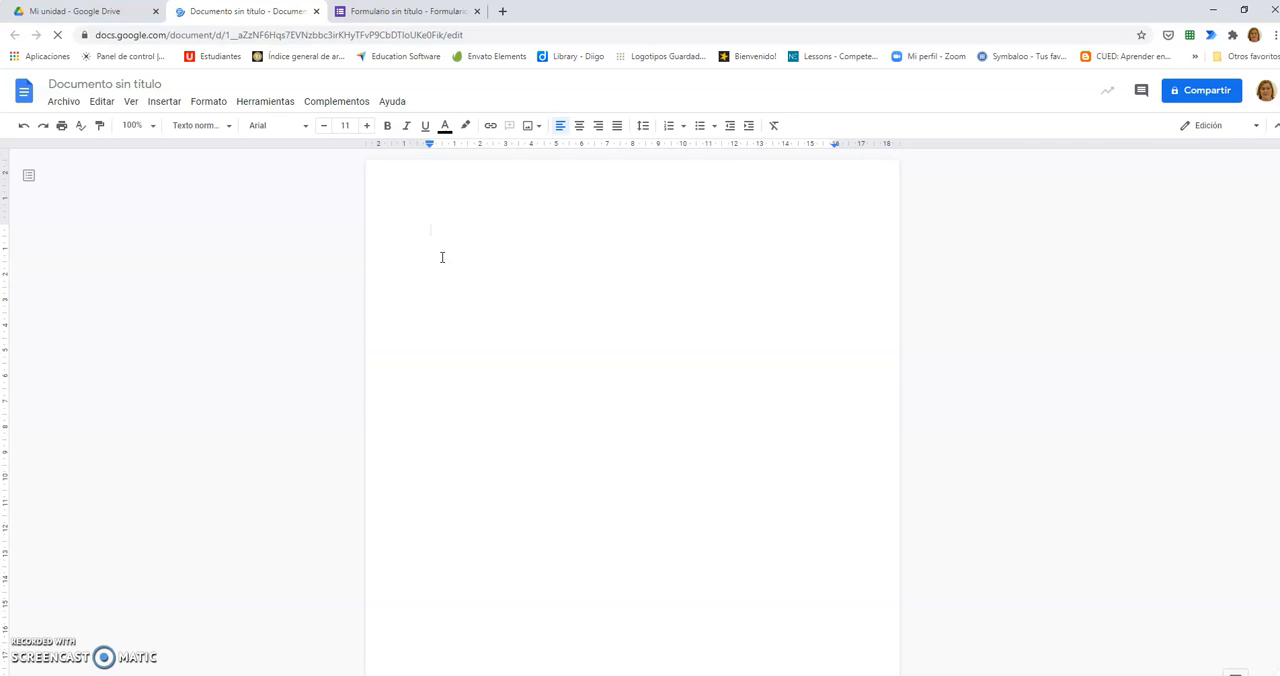
left_click(419, 11)
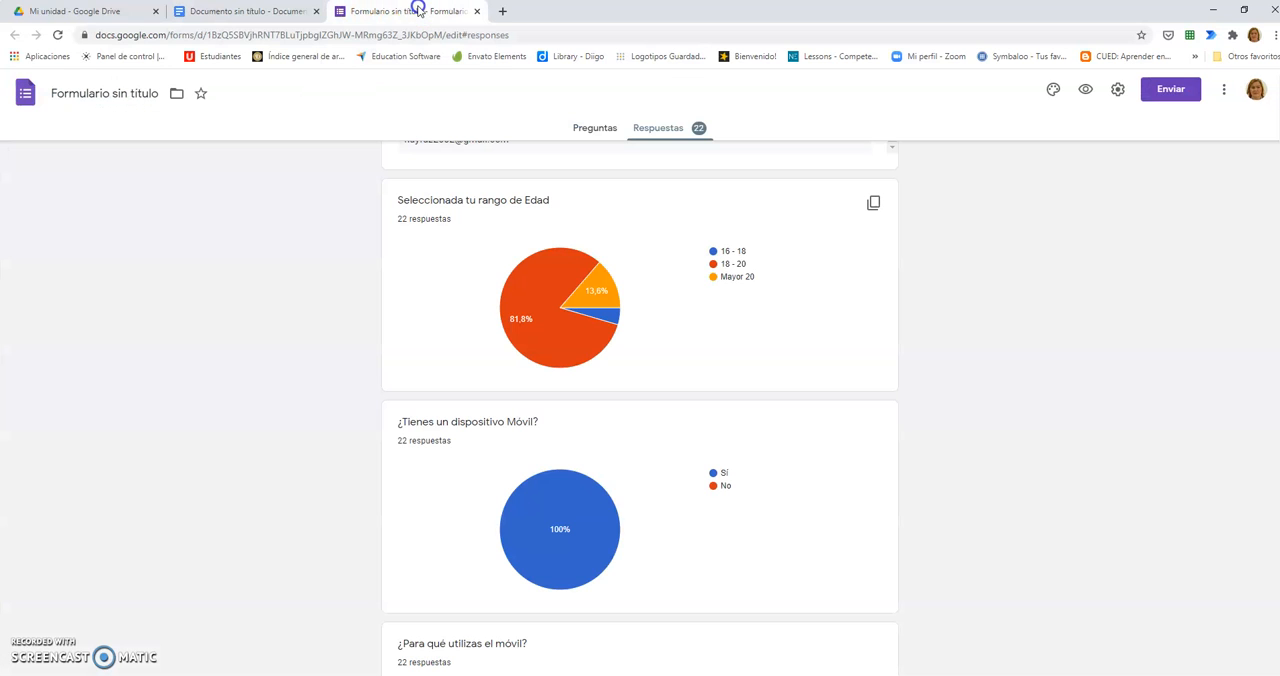
left_click(232, 10)
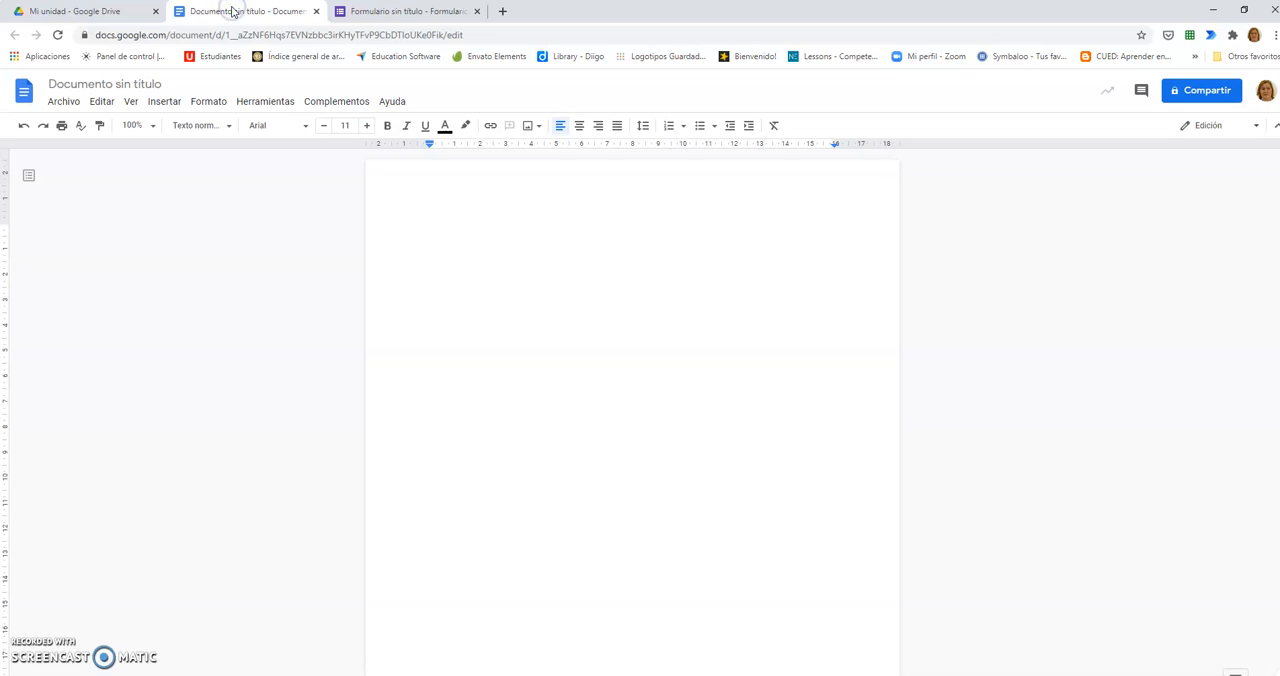
Step: Name the new document "RESULTAS DE ENCUESTA APLICADA A ALUMNOS"
left_click(150, 84)
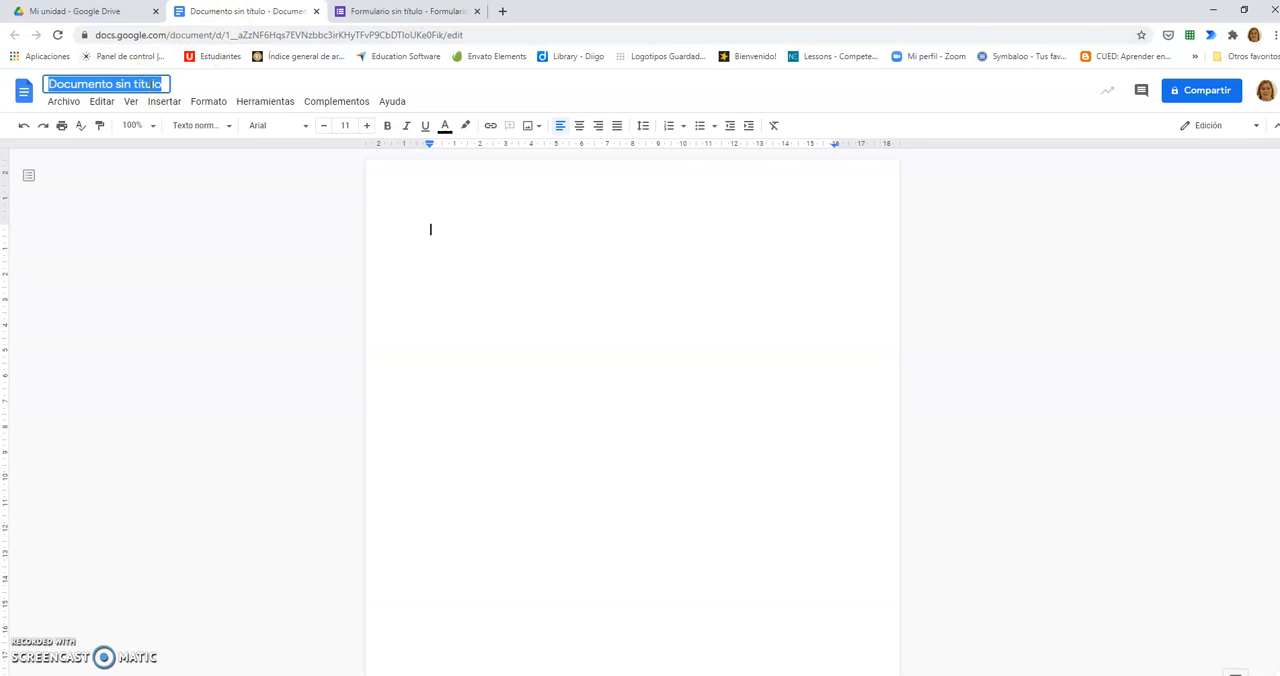
type("RESU")
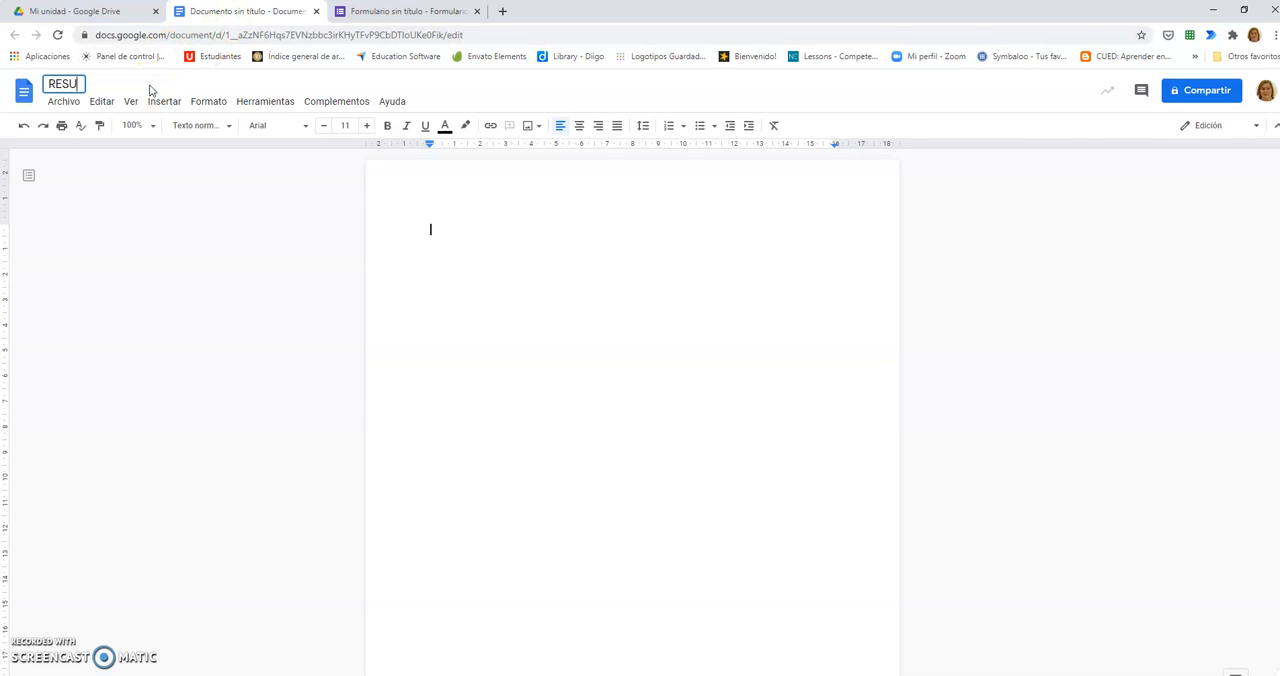
type("LTAS DE ENCUESTA APLICADA A ALU")
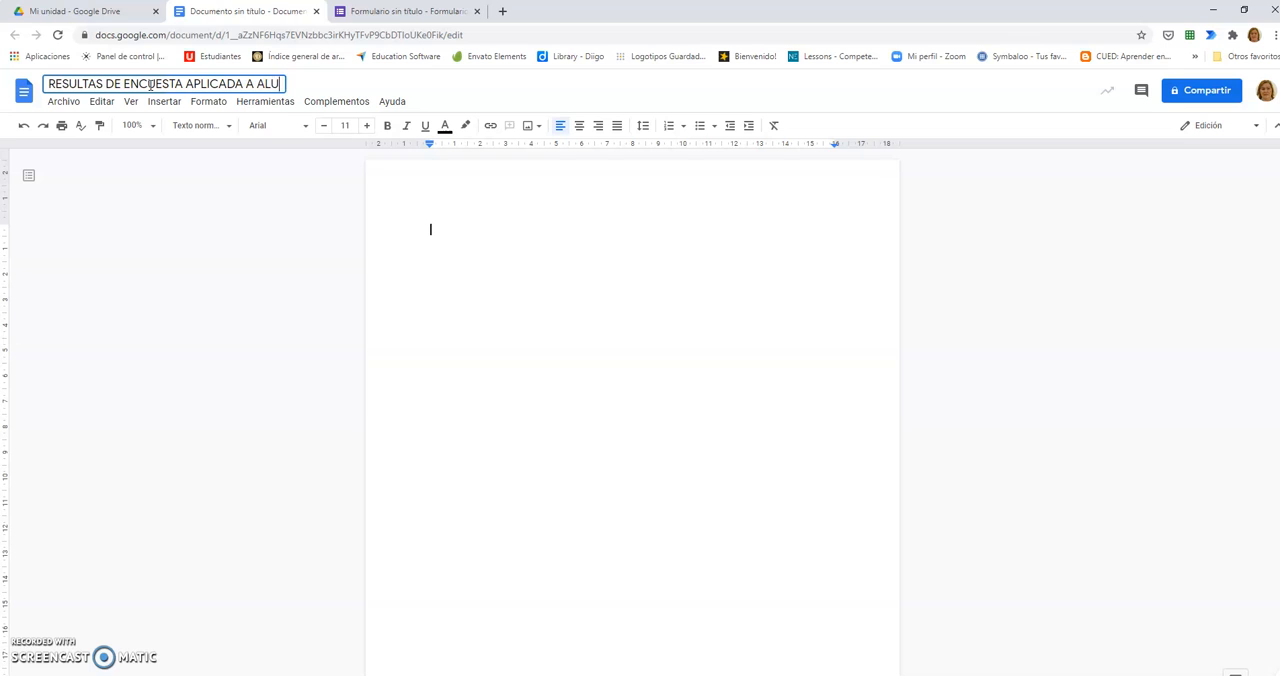
type("MNOS")
key("Return")
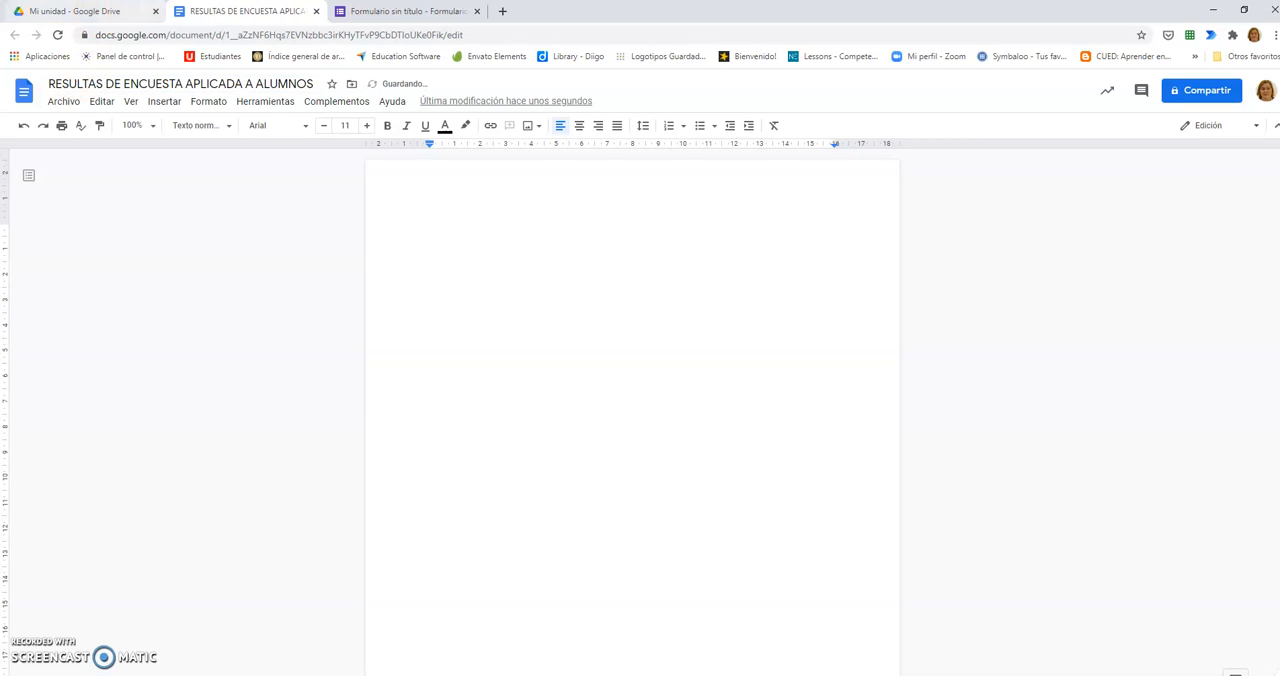
Step: Copy the "Seleccionada tu rango de Edad" chart from the form responses and paste it into the Google Docs document
left_click(395, 11)
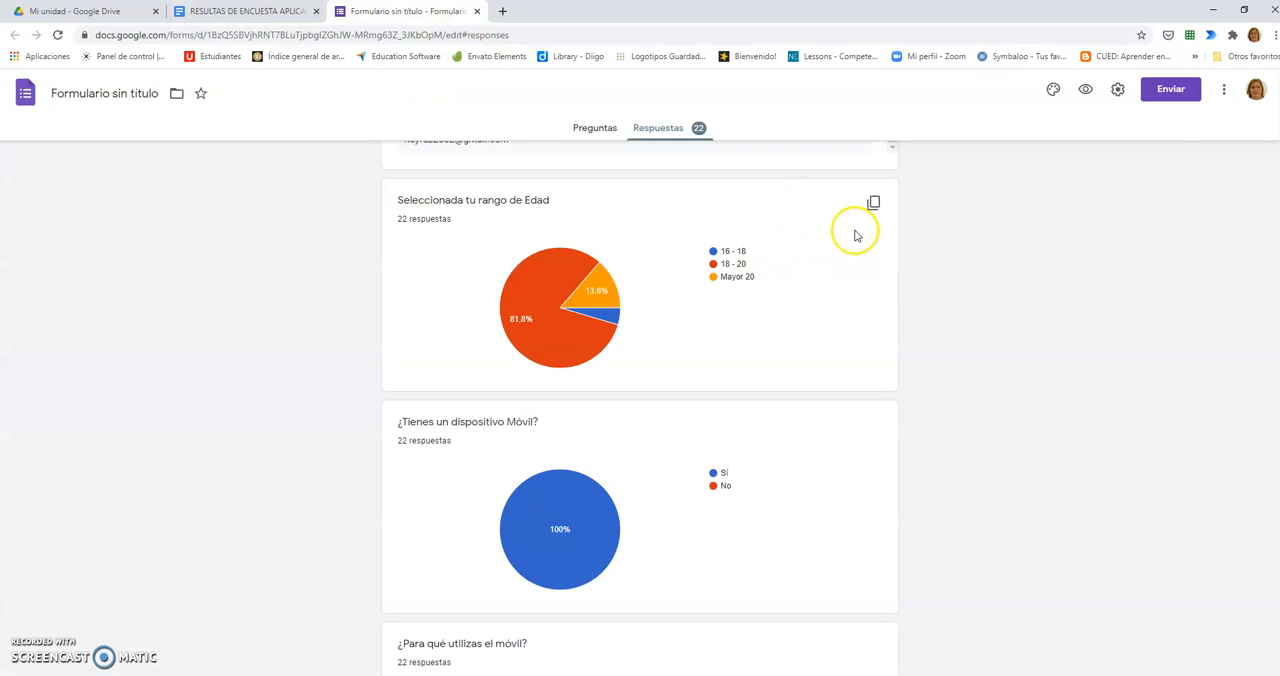
scroll(855, 235, "up", 2)
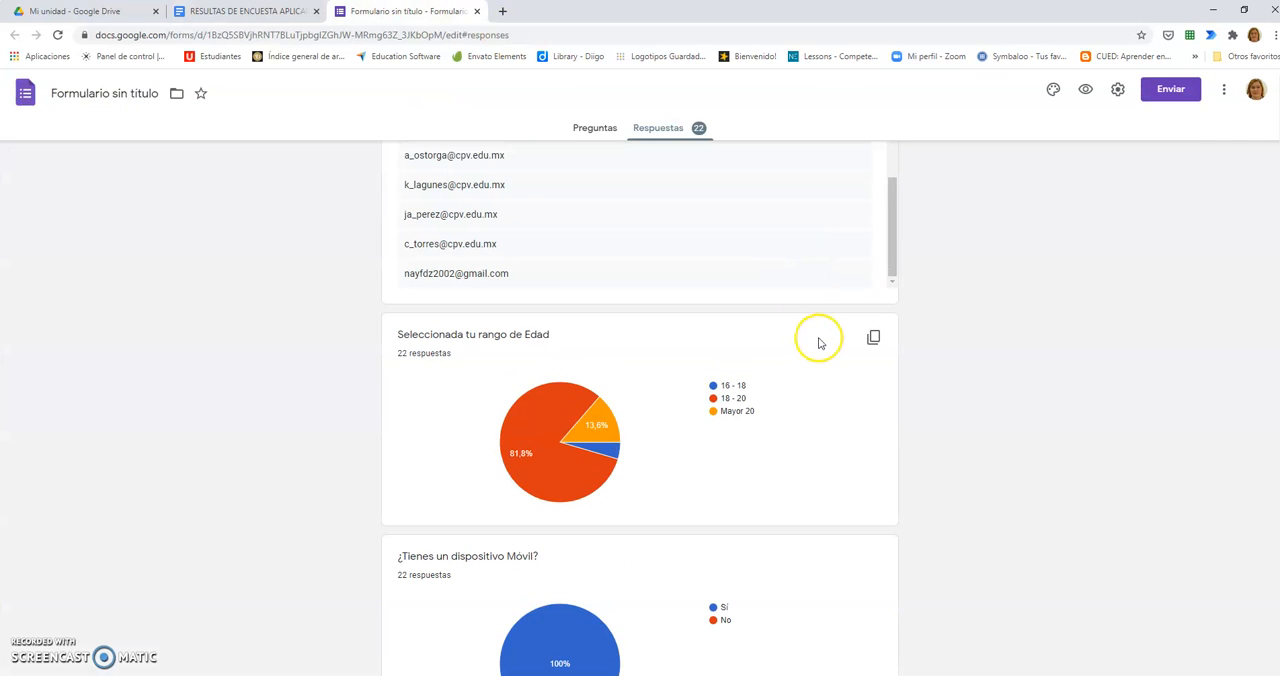
left_click(874, 341)
left_click(255, 11)
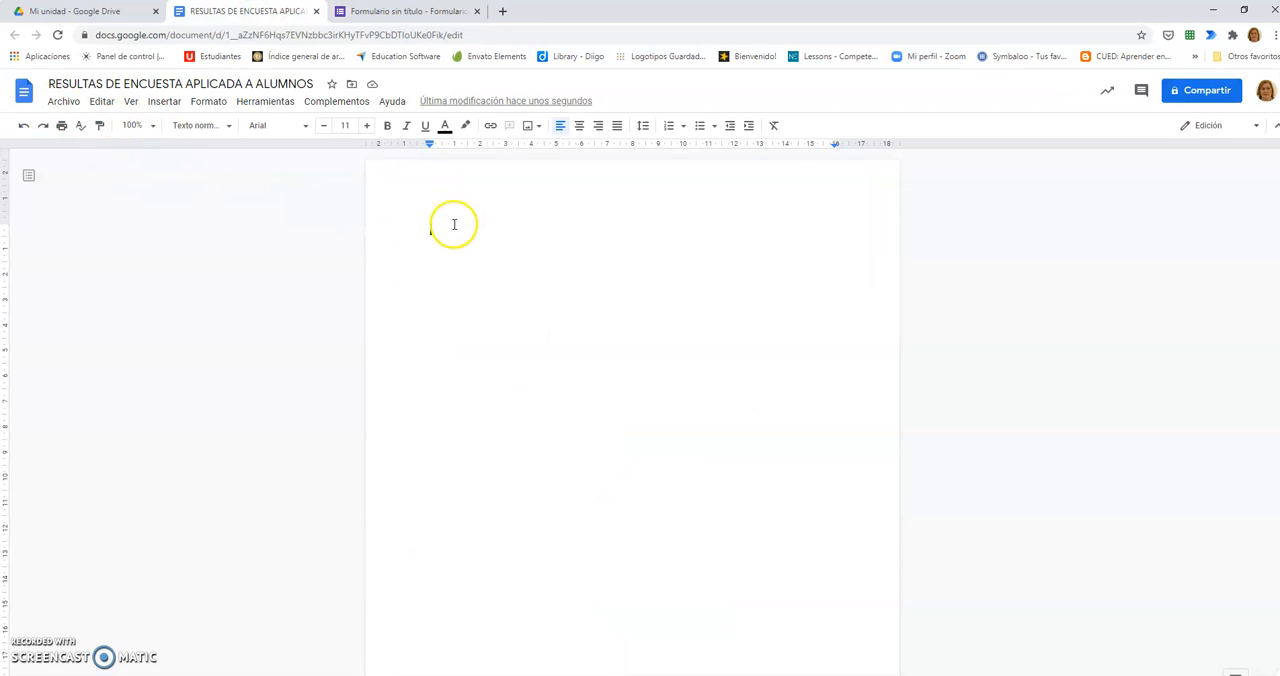
key("ctrl+v")
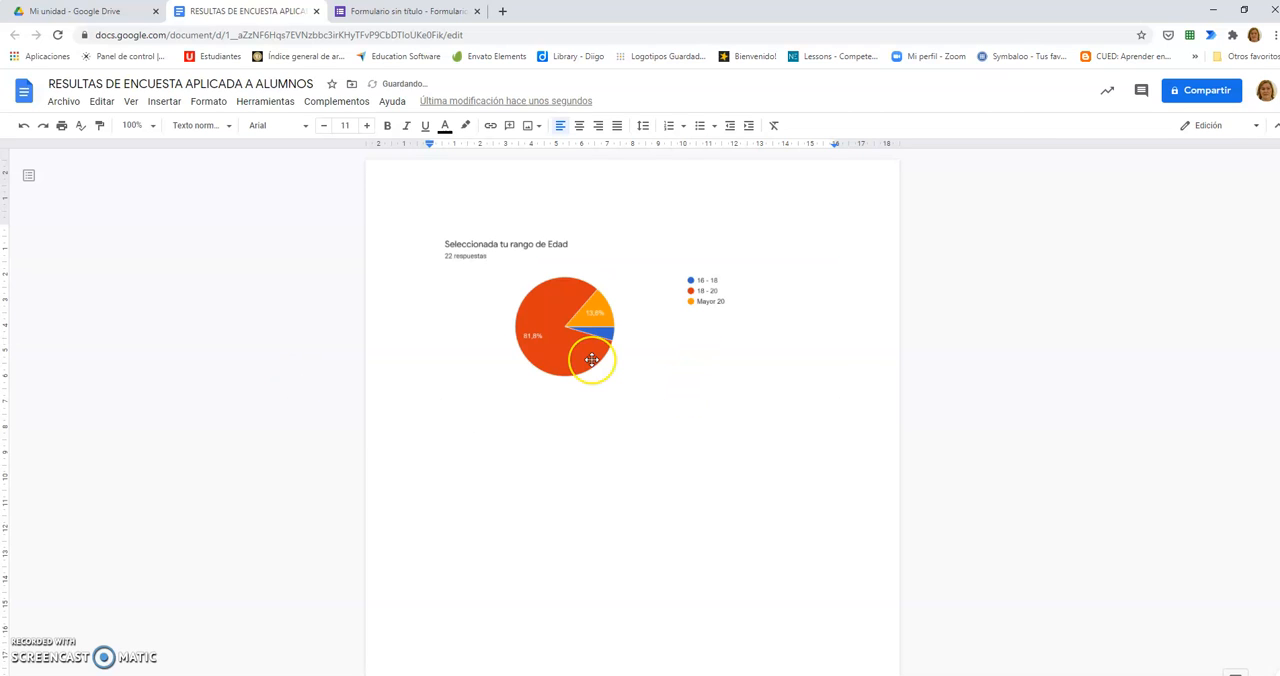
Step: Set the pasted age range chart's layout to break the surrounding text
left_click(592, 363)
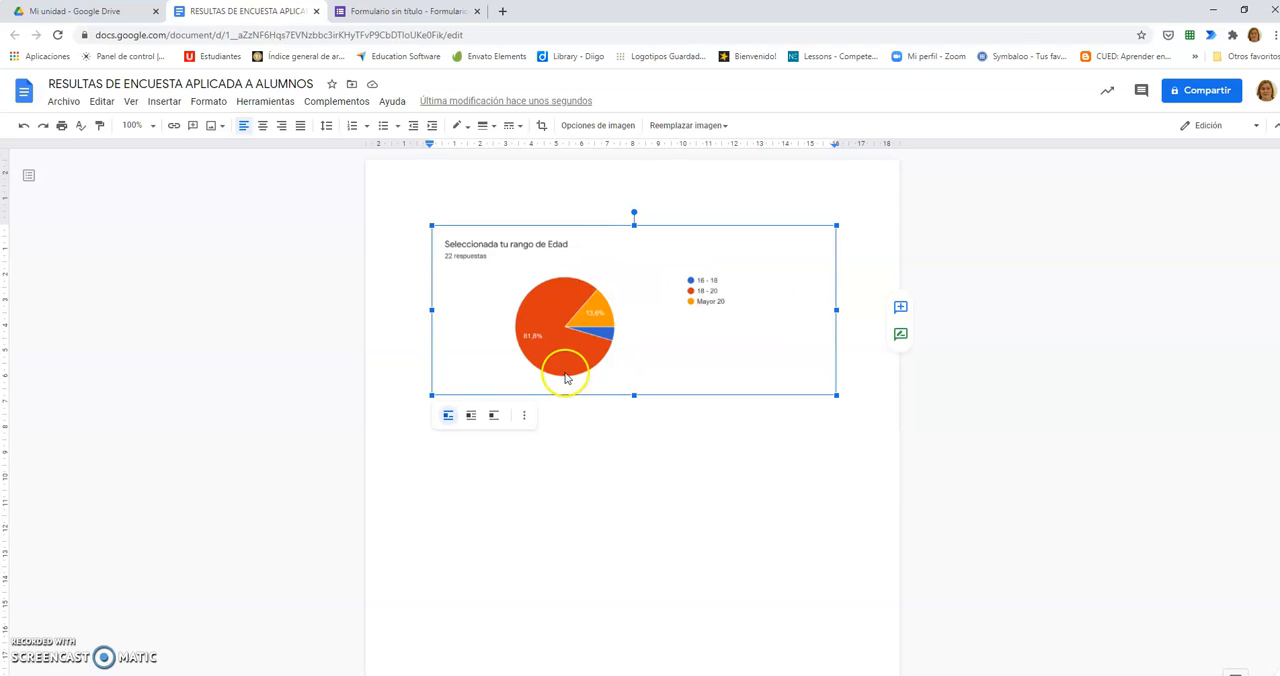
left_click(471, 417)
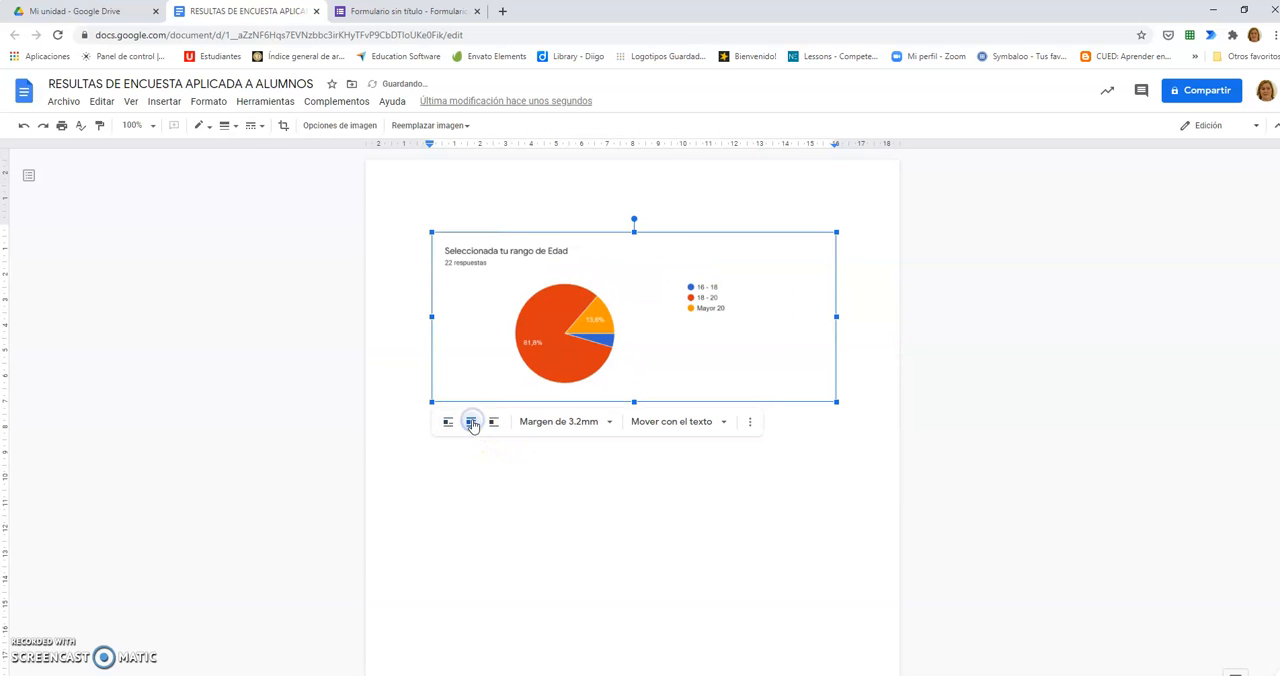
left_click(491, 423)
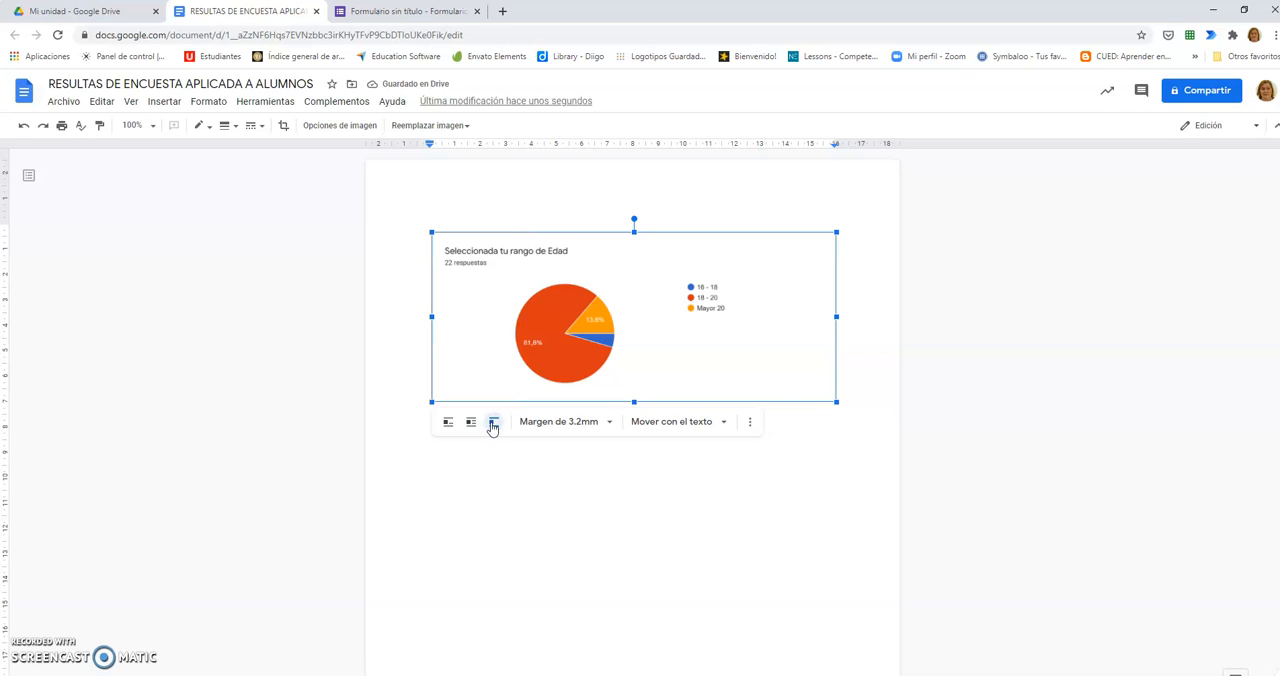
left_click(777, 339)
left_click(776, 497)
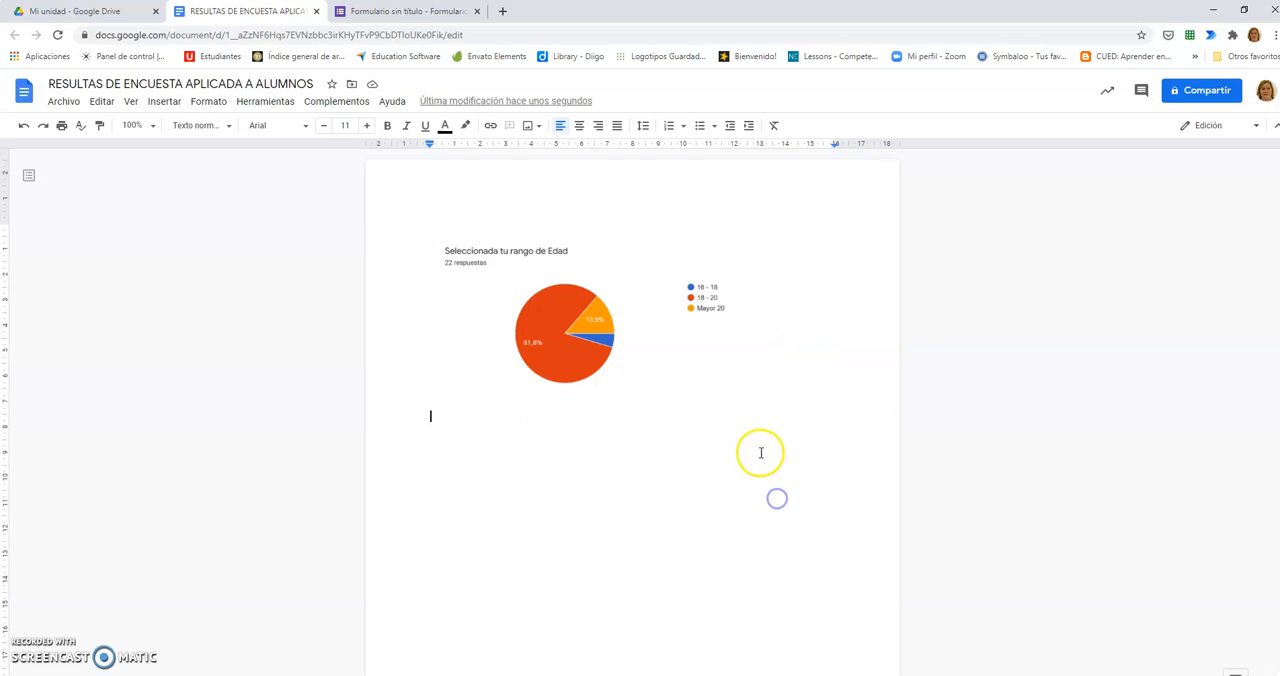
Step: Stretch the age range chart slightly taller and crop off the empty area beside its legend
left_click(659, 347)
double_click(659, 347)
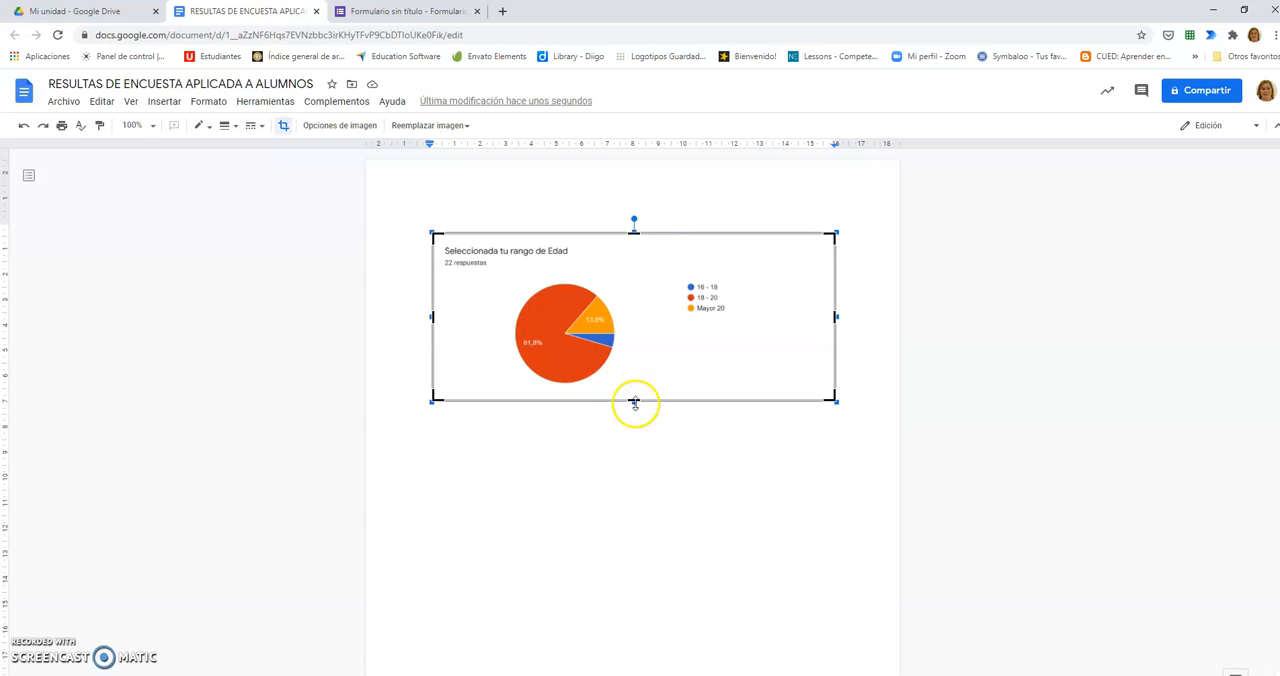
left_click_drag(634, 402, 637, 420)
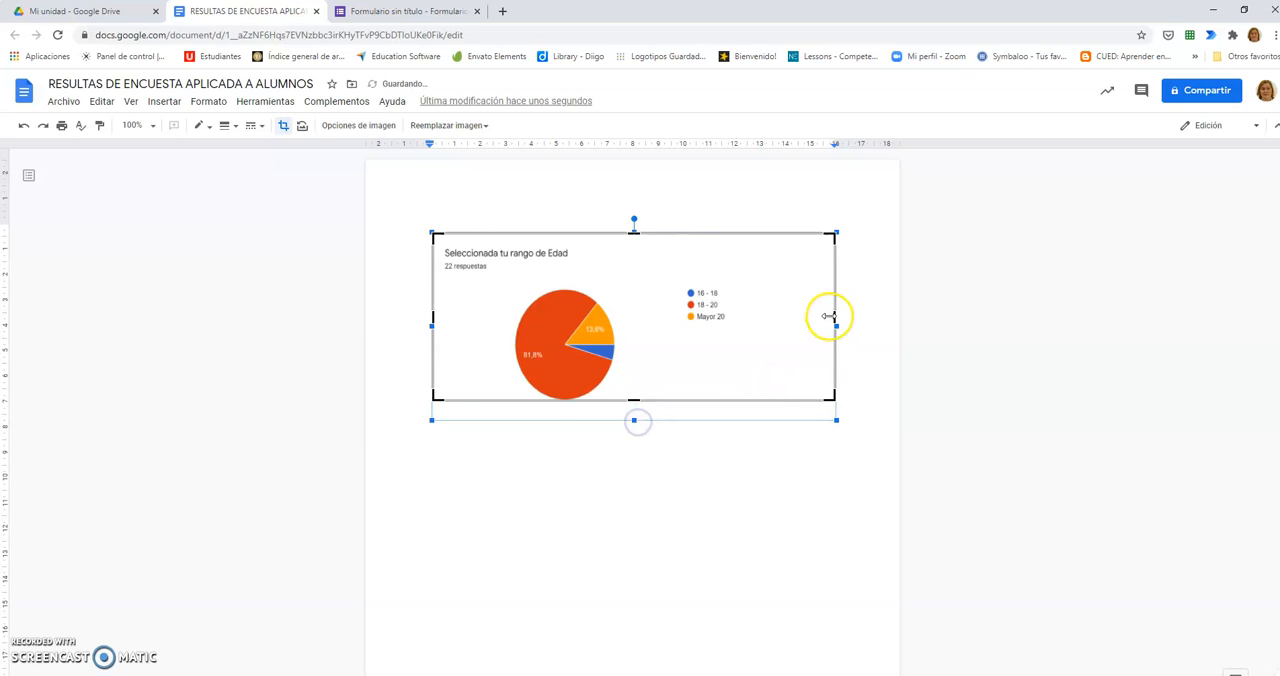
left_click_drag(836, 320, 742, 312)
left_click(737, 442)
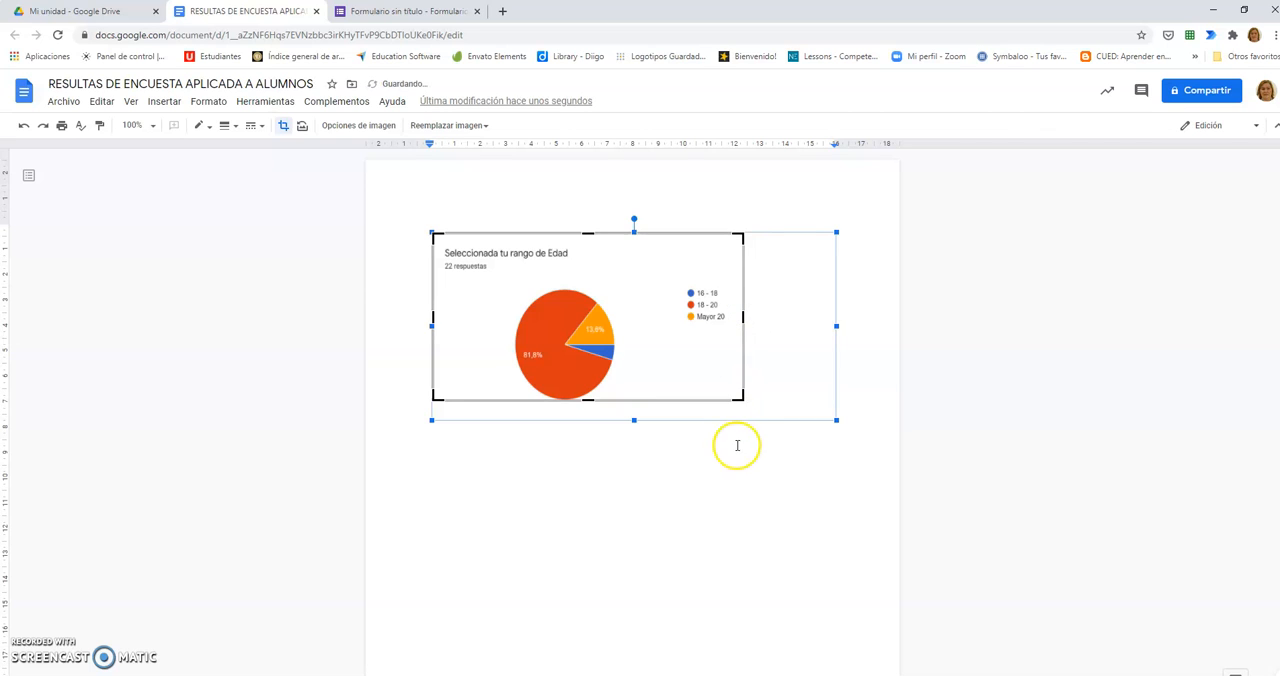
Step: Set the age range chart's margin to 1.6 mm and view its position options
left_click(526, 310)
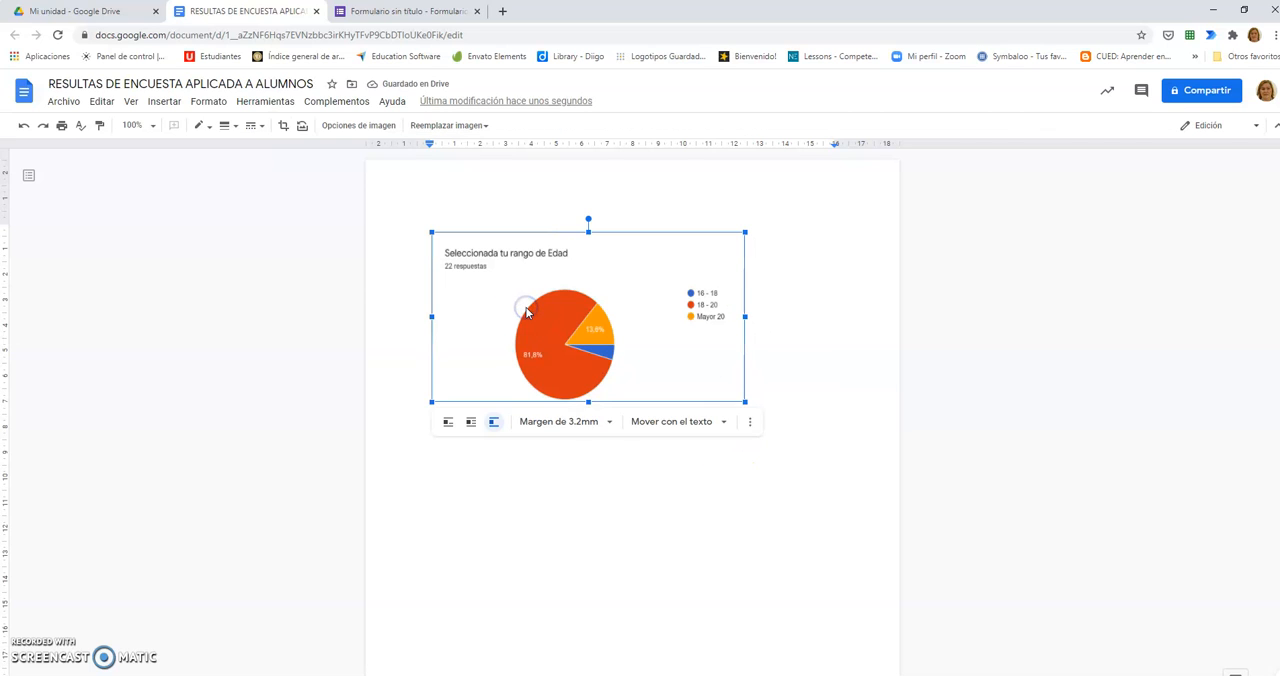
left_click(581, 431)
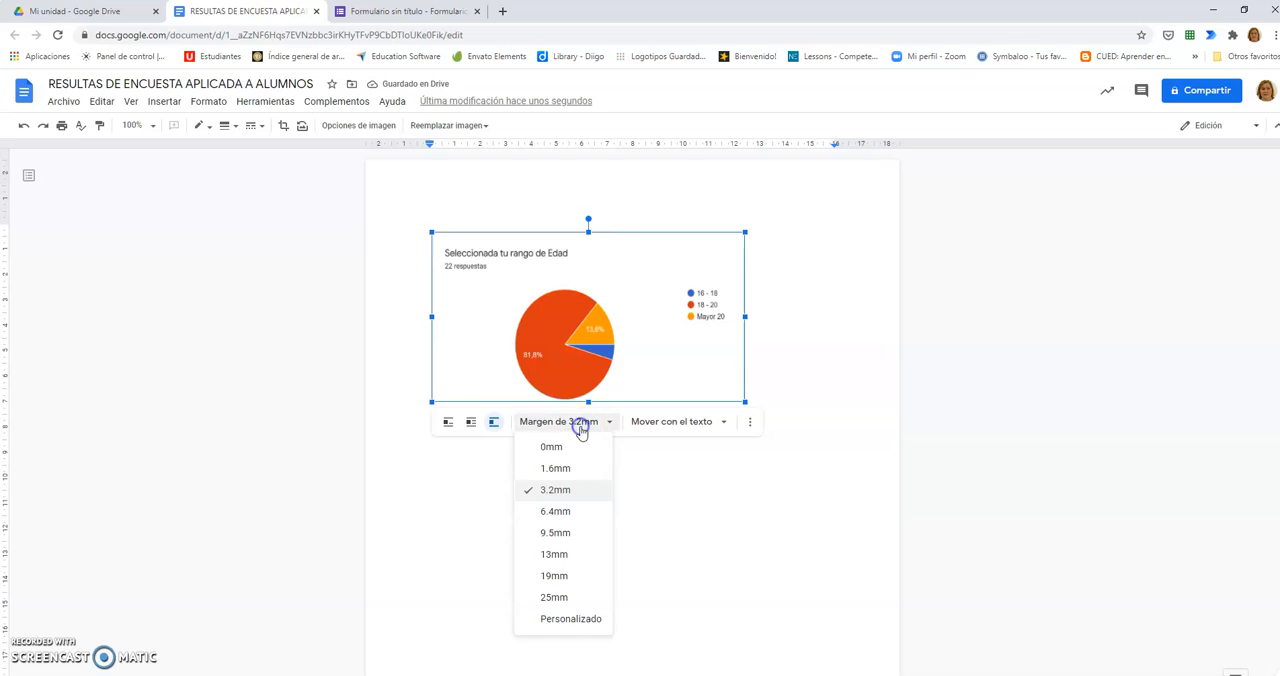
left_click(572, 468)
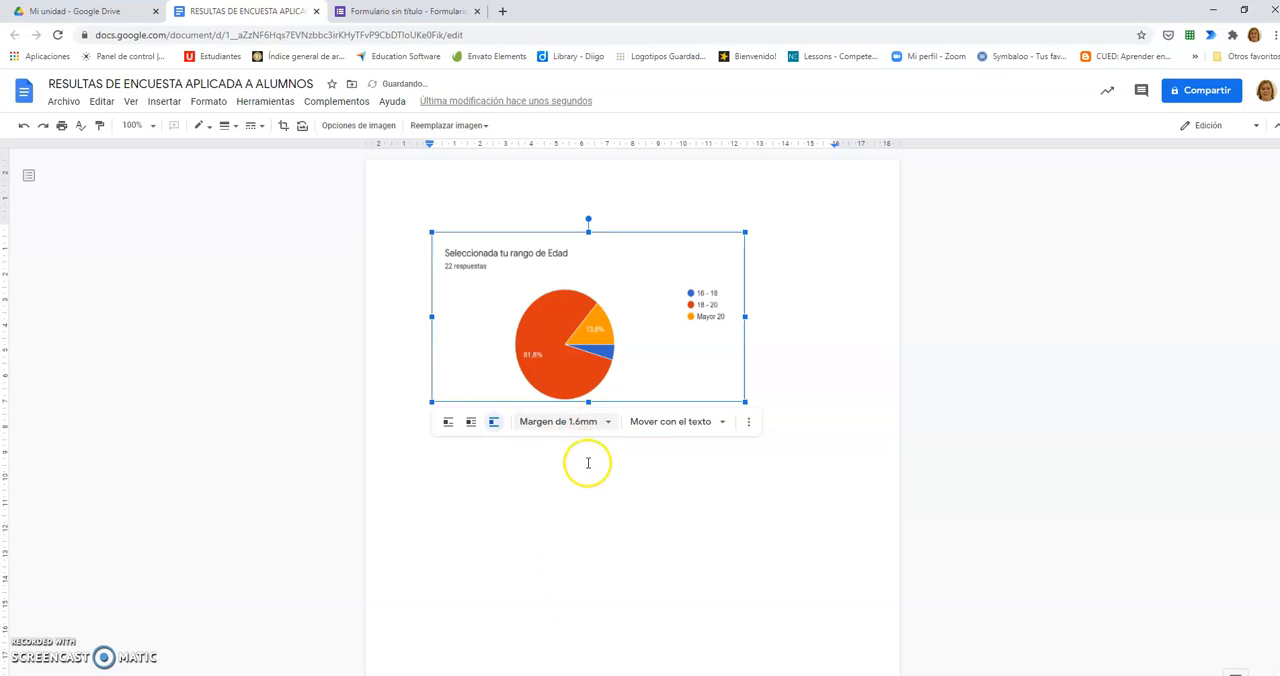
left_click(675, 424)
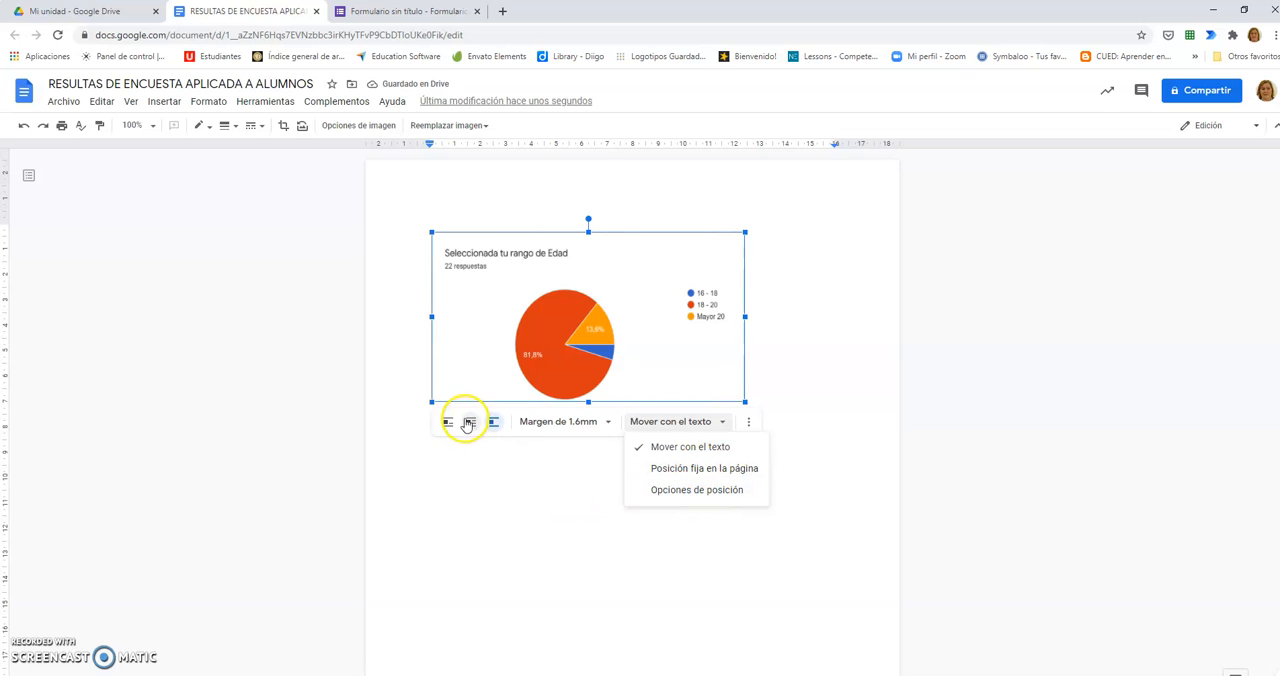
left_click(792, 310)
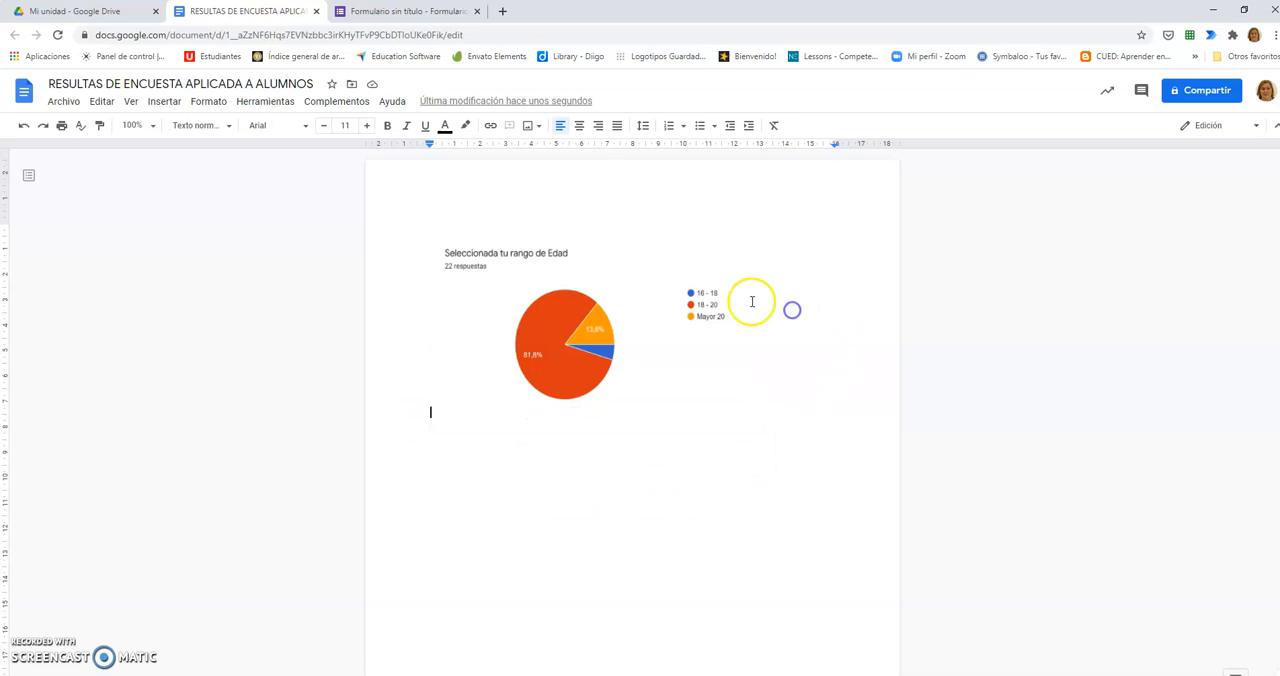
left_click(553, 313)
left_click(795, 390)
Step: Copy the "¿Tienes un dispositivo Móvil?" chart from the form, paste it below the age chart and insert a blank line above it
left_click(350, 11)
scroll(690, 437, "down", 4)
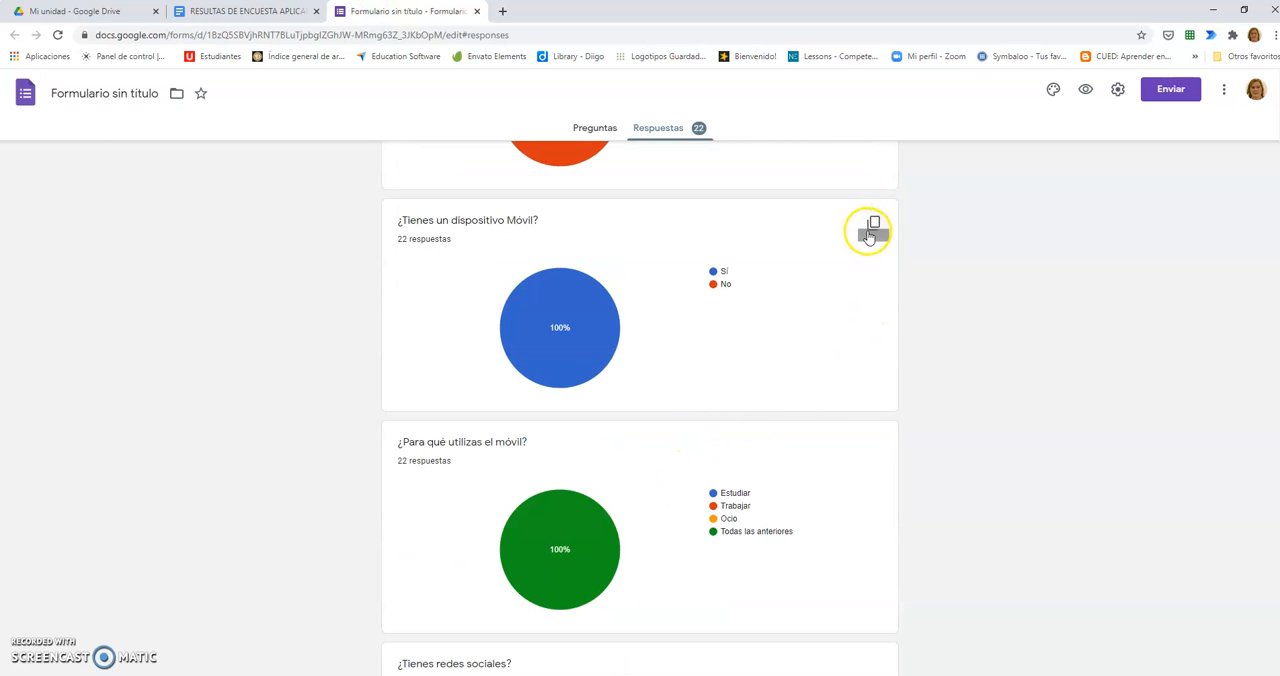
left_click(872, 223)
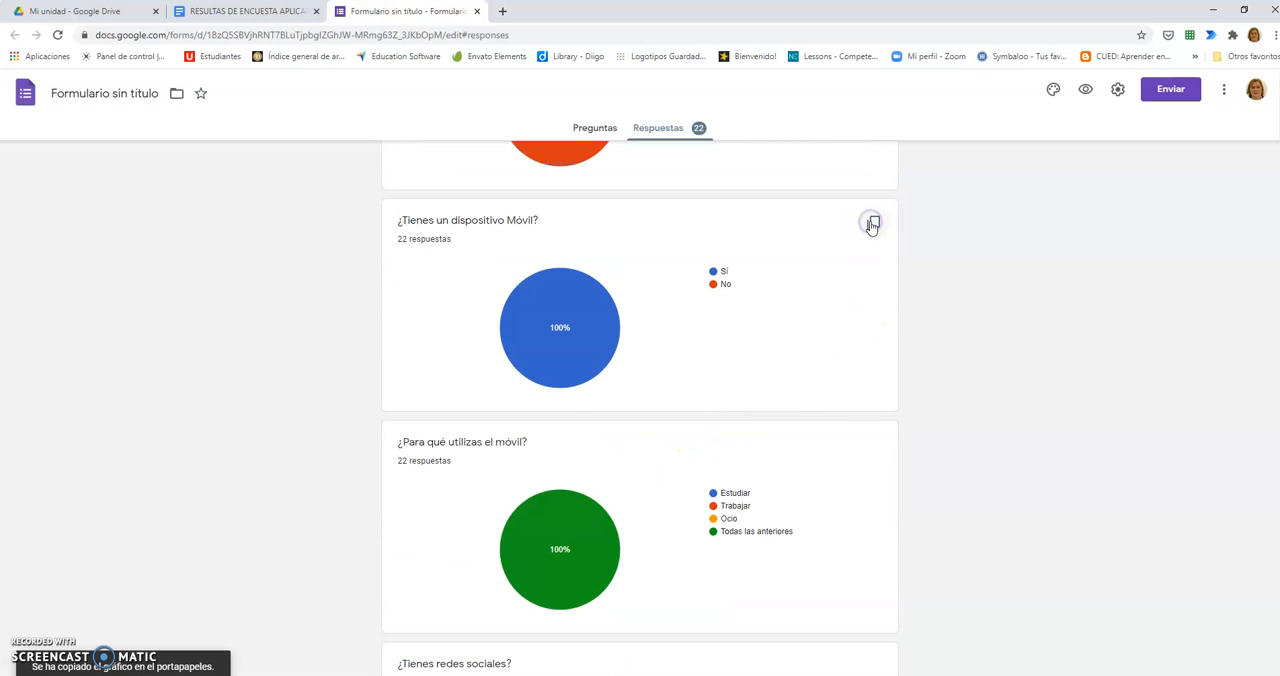
left_click(250, 11)
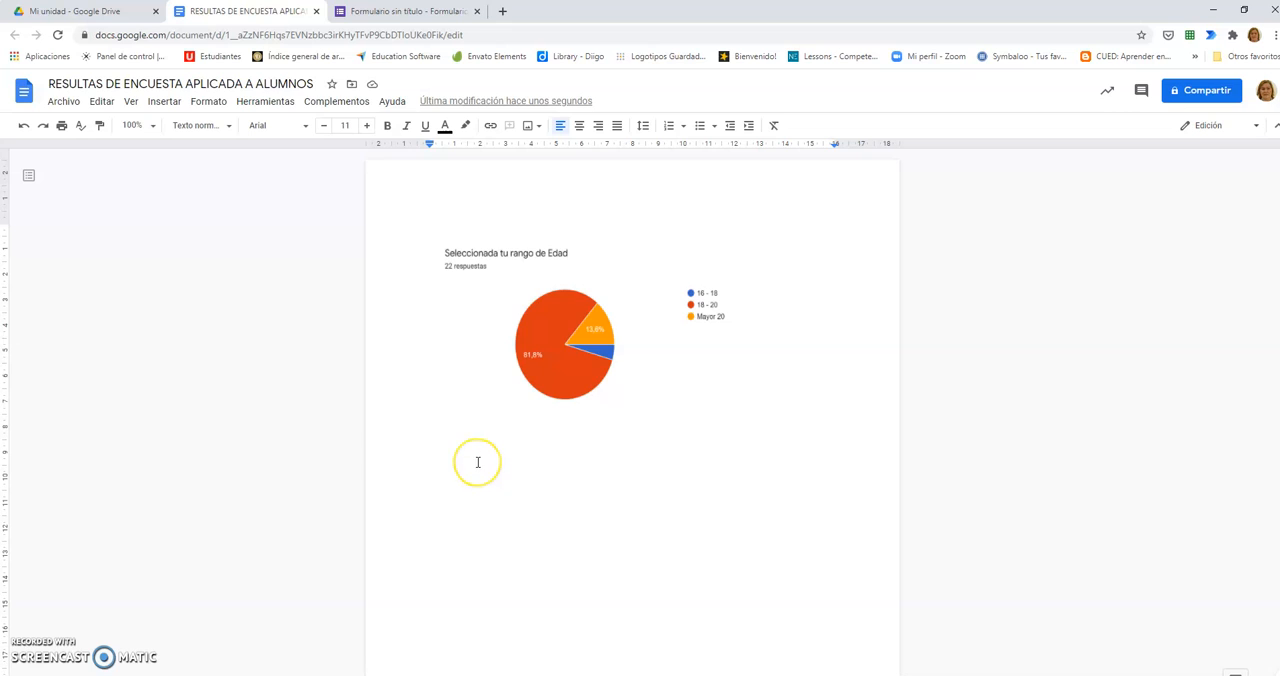
key("ctrl+v")
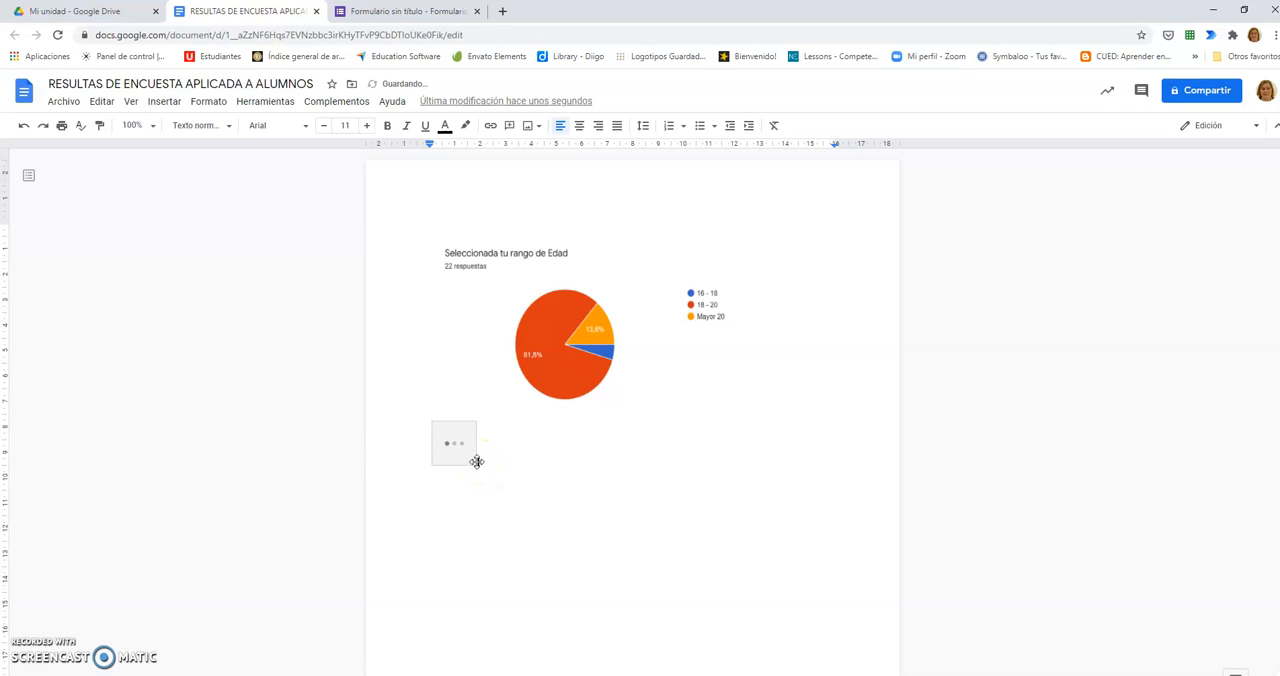
key("Home")
key("Return")
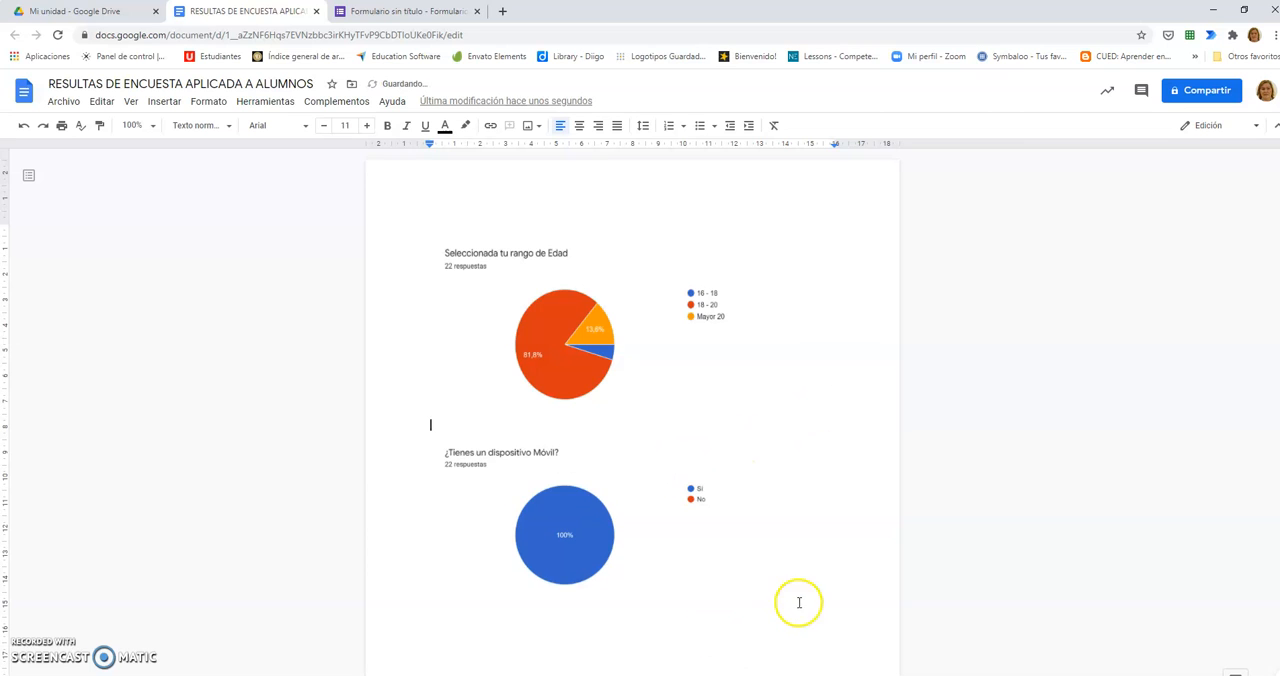
Step: Copy the "¿Para qué utilizas el móvil?" chart from the form and paste it below the mobile device chart in the document
scroll(805, 560, "down", 2)
left_click(832, 391)
left_click(866, 395)
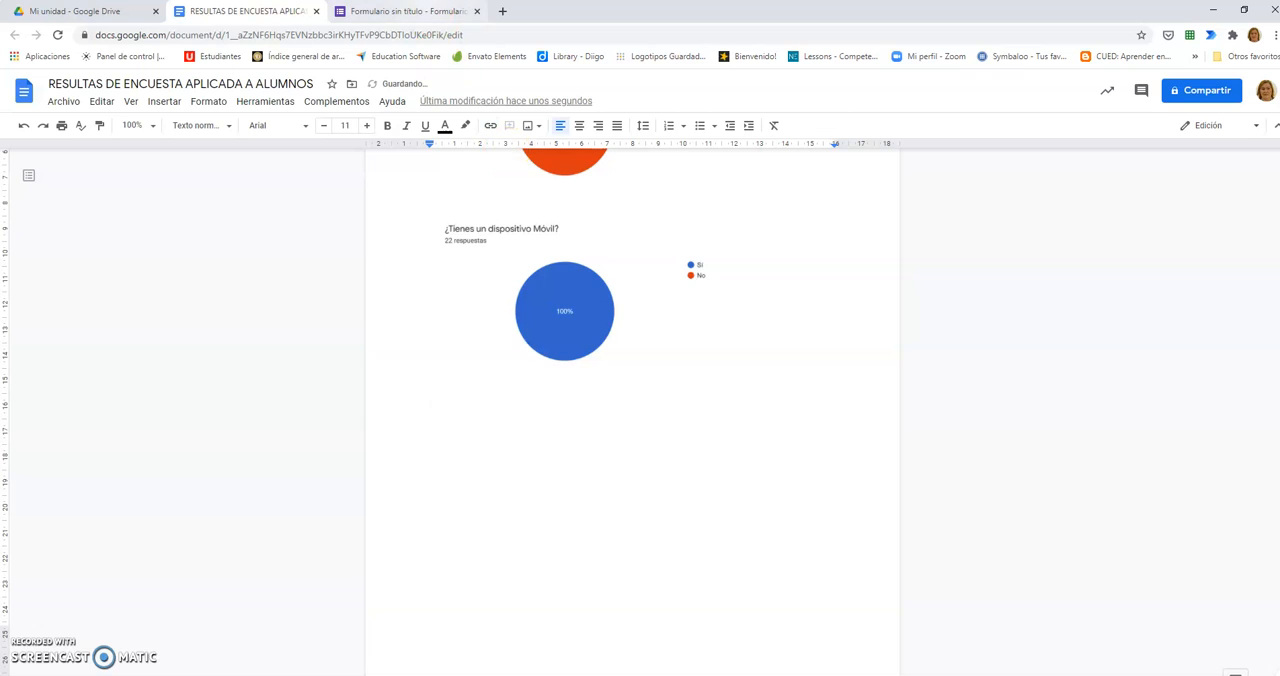
left_click(422, 13)
scroll(746, 434, "down", 4)
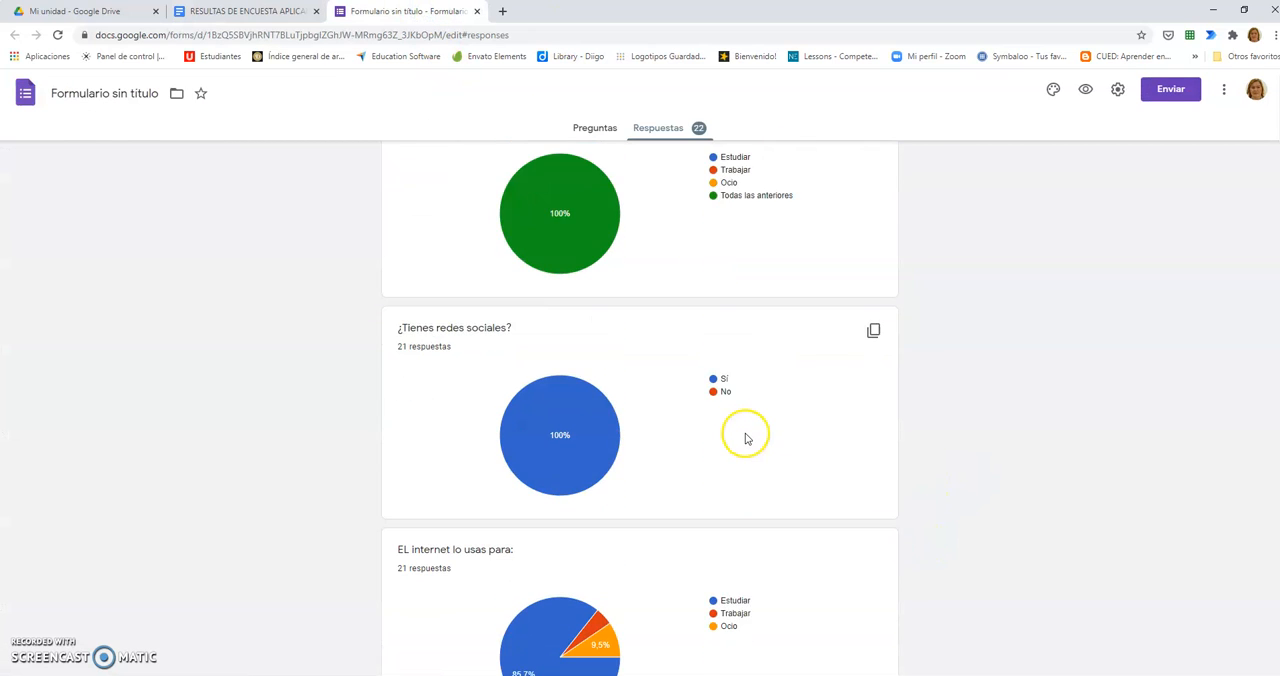
scroll(746, 434, "down", 2)
scroll(831, 357, "up", 5)
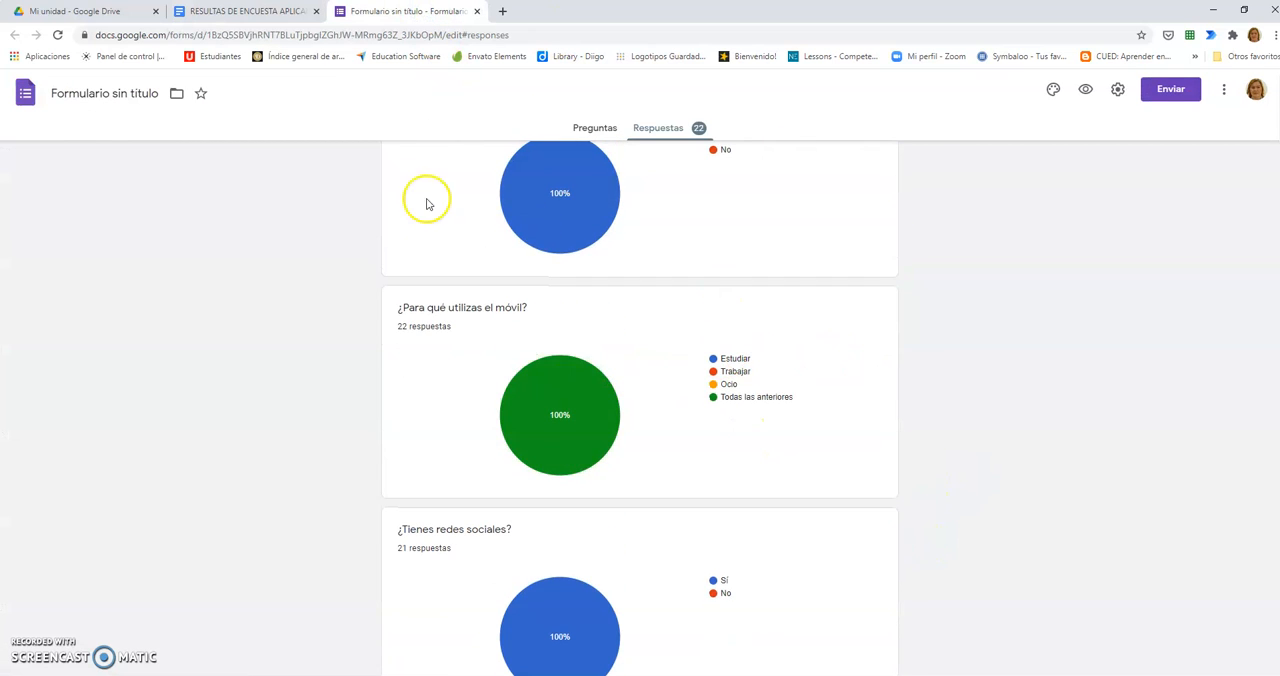
left_click(873, 313)
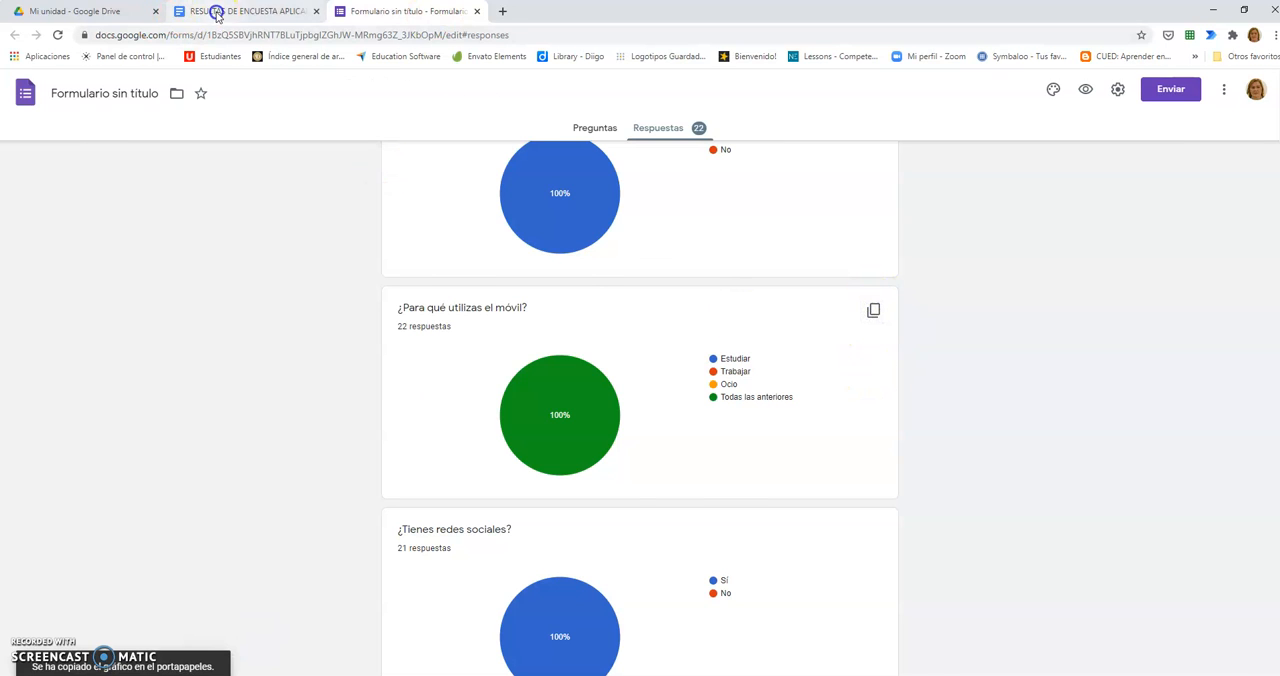
left_click(216, 14)
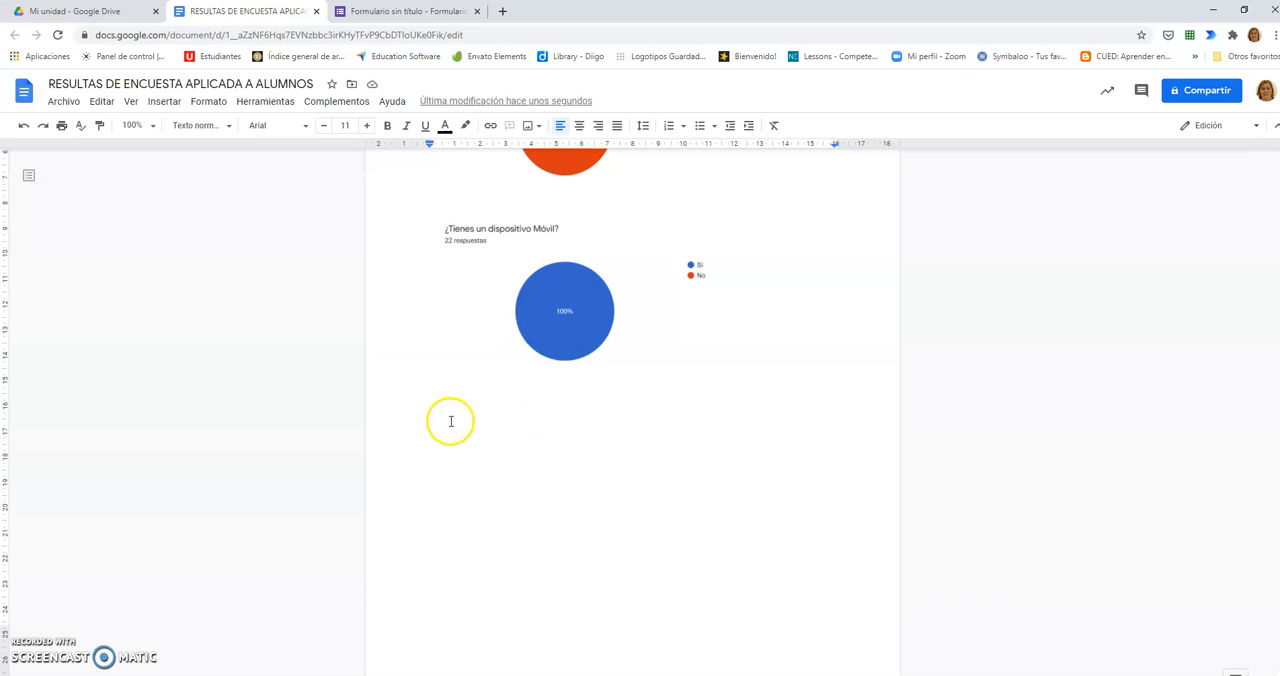
right_click(444, 417)
left_click(482, 475)
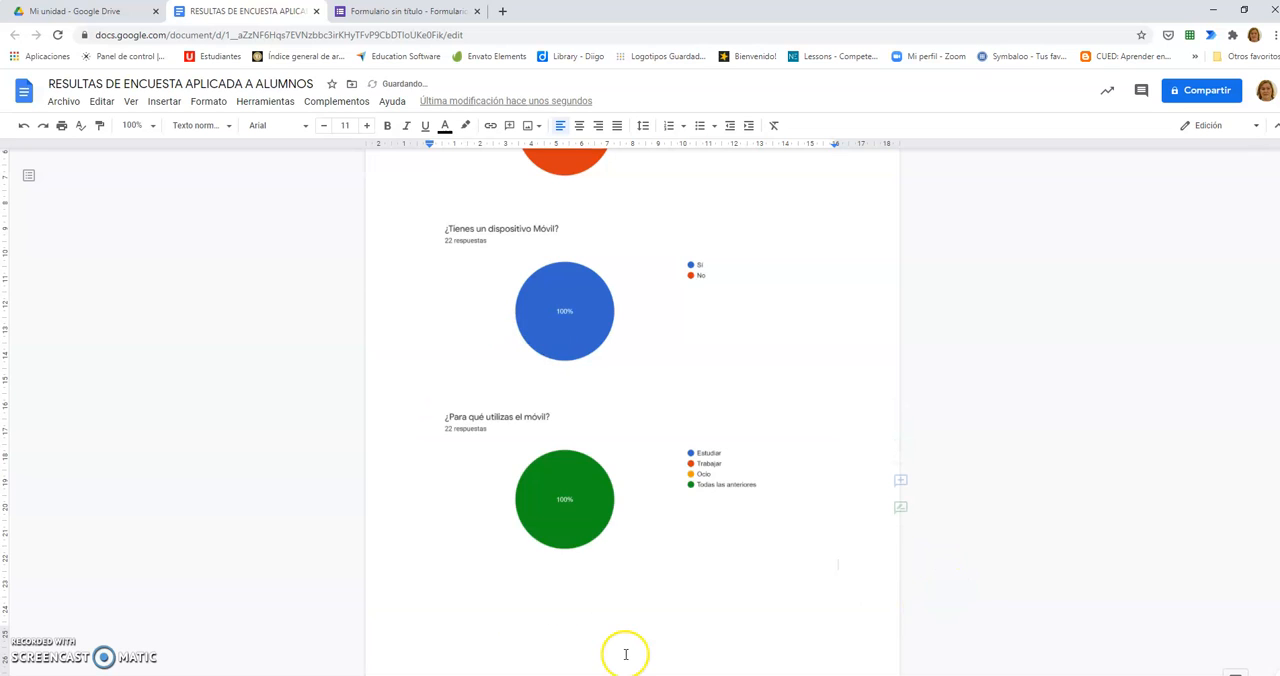
left_click(686, 468)
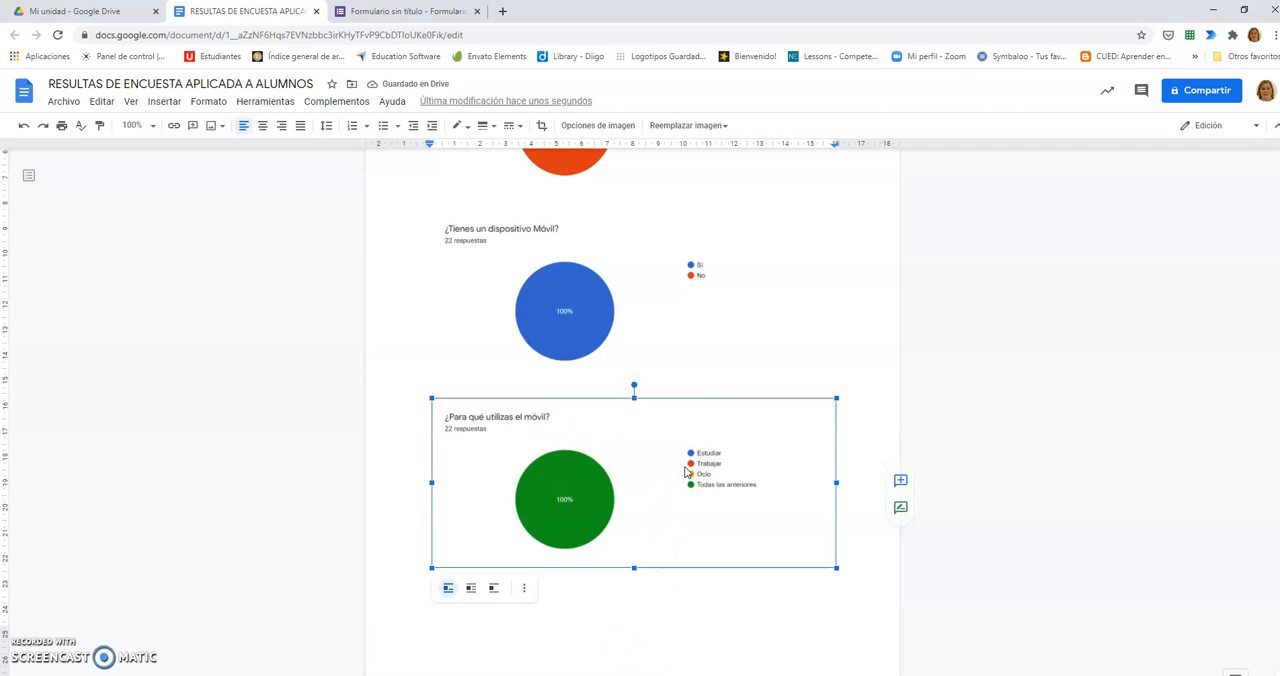
left_click(903, 484)
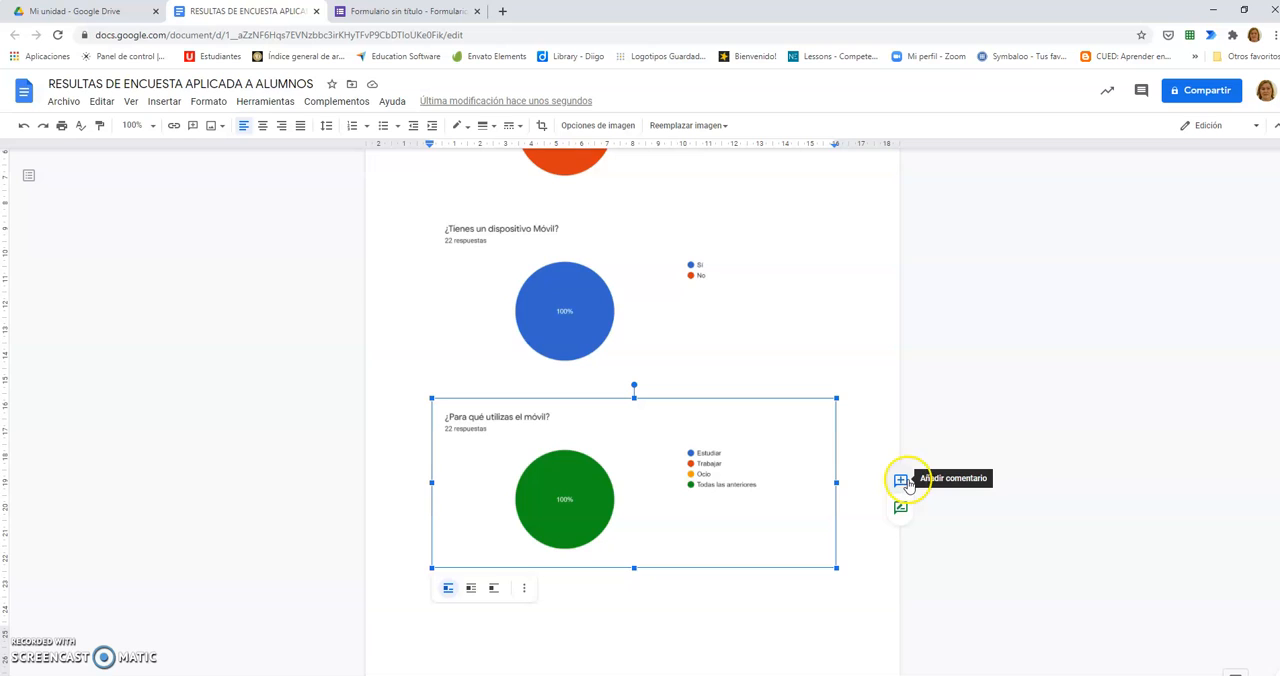
left_click(901, 510)
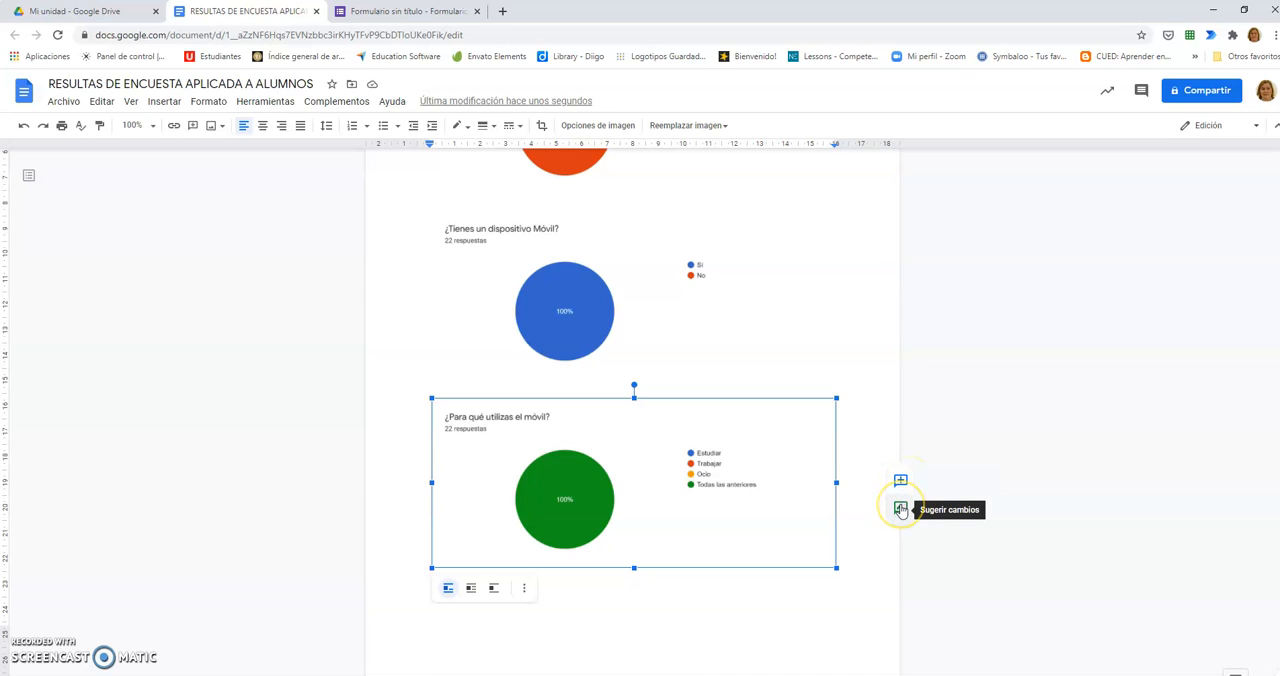
left_click(901, 512)
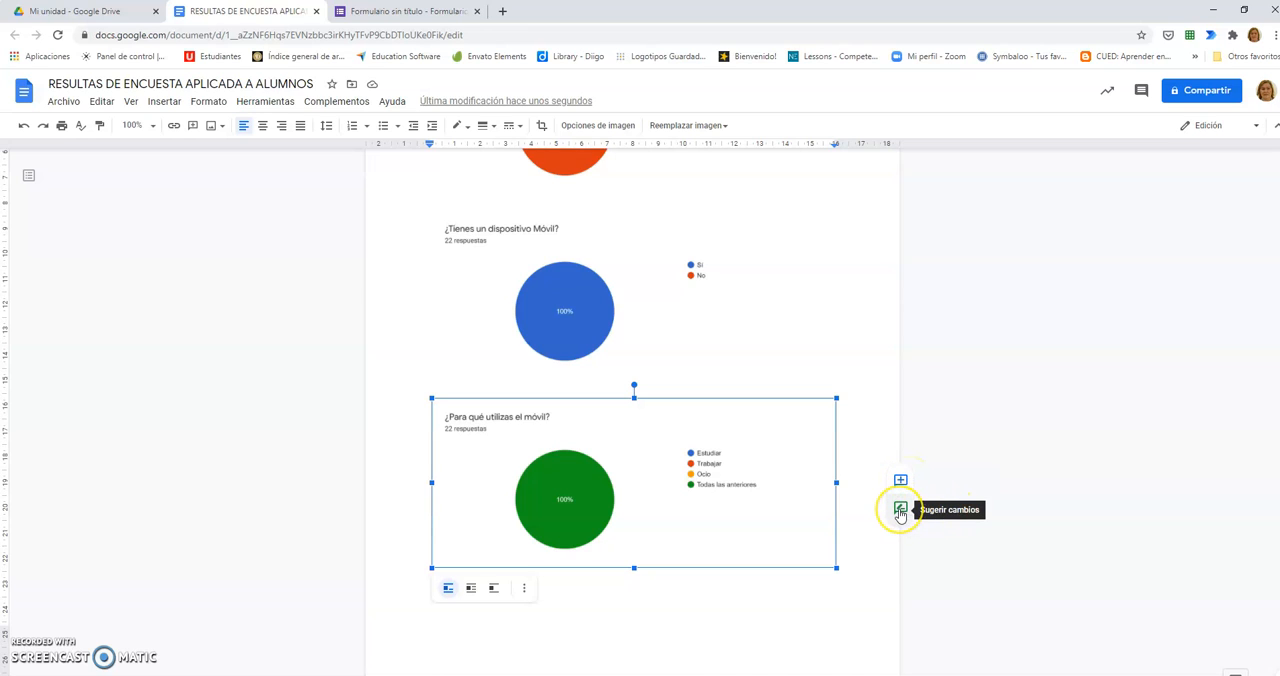
Step: Place the cursor after the last pasted chart and copy the "¿Cuánto tiempo pasas conectado al día?" chart from the form responses
left_click(849, 591)
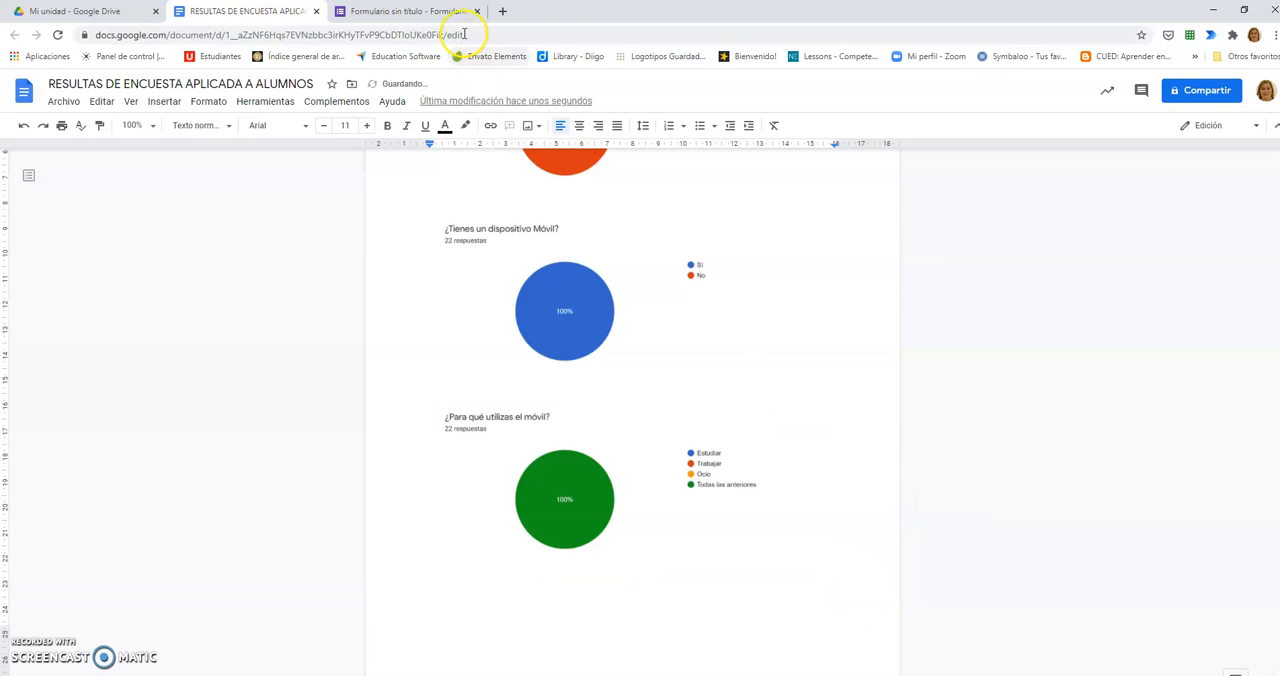
left_click(414, 12)
scroll(675, 375, "down", 4)
scroll(675, 376, "down", 4)
scroll(700, 350, "up", 1)
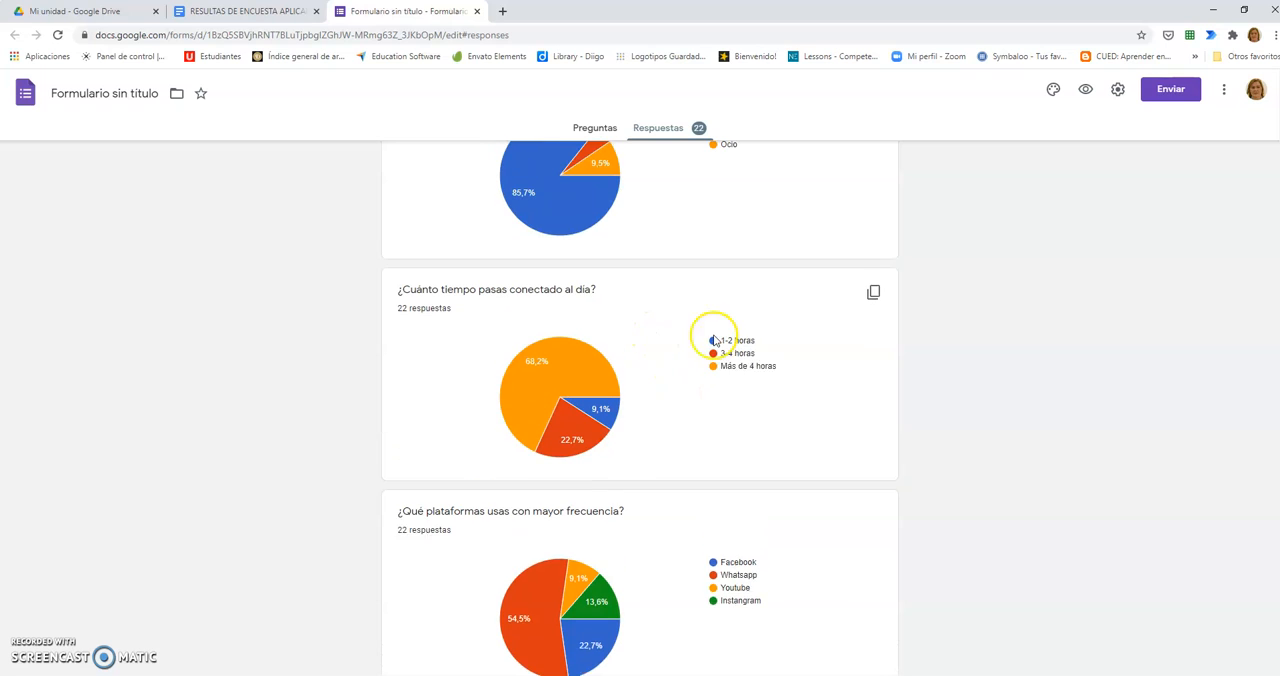
left_click(873, 306)
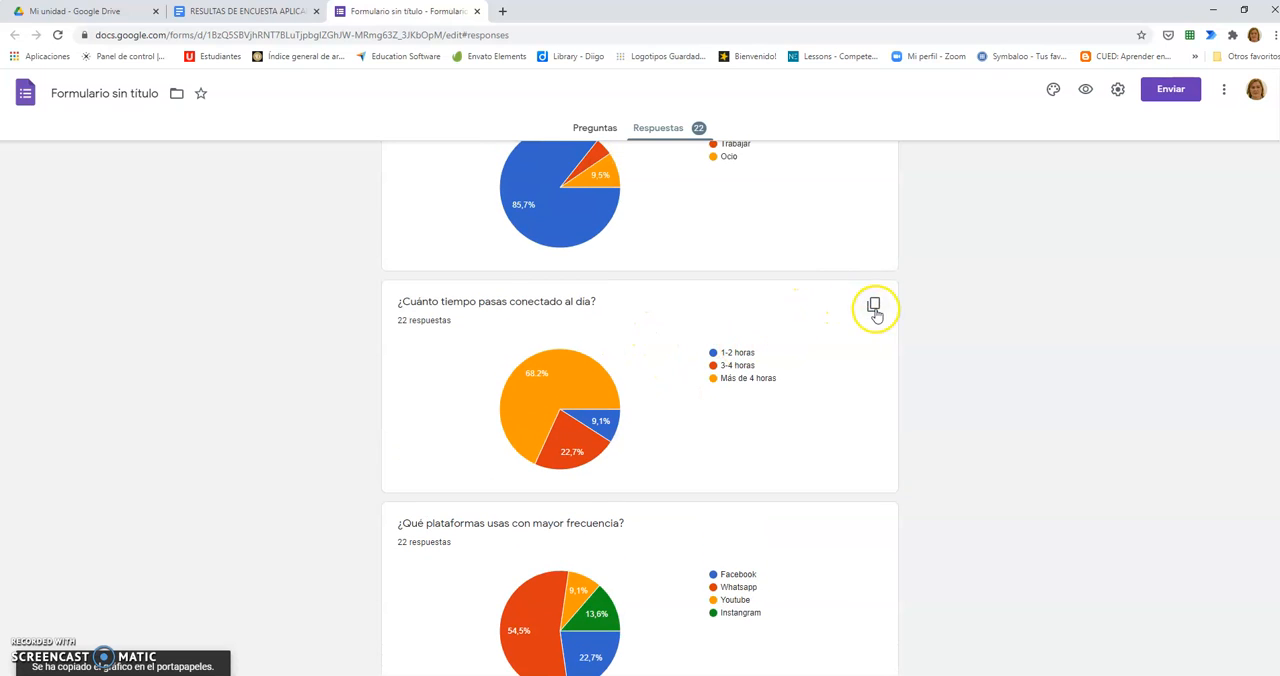
Step: Paste the copied "¿Cuánto tiempo pasas conectado al día?" chart into the document below the "¿Para qué utilizas el móvil?" chart
left_click(220, 15)
left_click(455, 588)
right_click(458, 589)
left_click(496, 409)
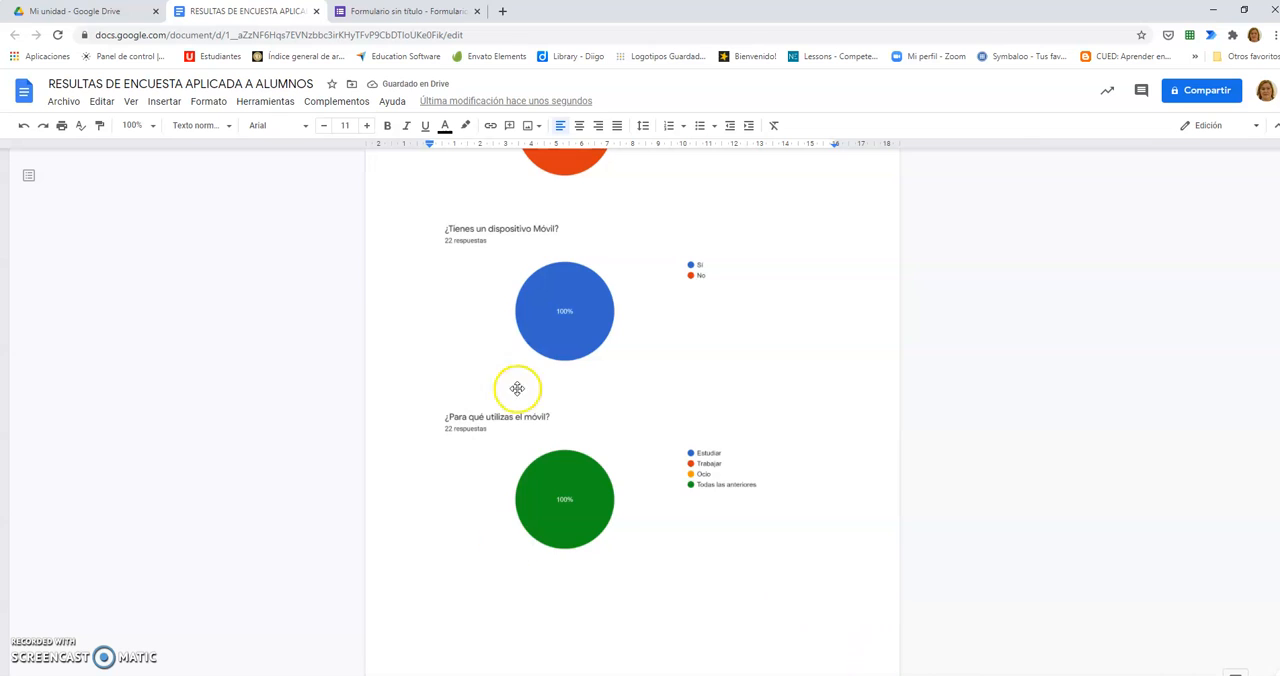
scroll(514, 540, "down", 5)
scroll(570, 491, "up", 9)
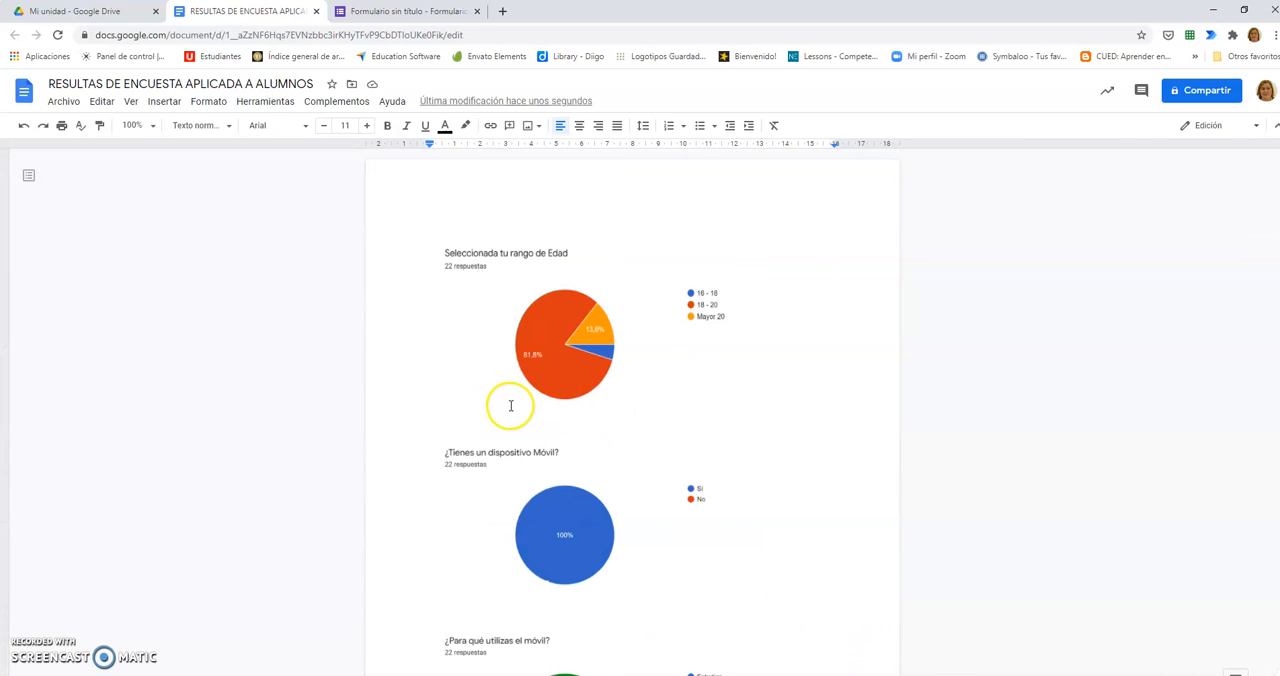
Step: Download the survey results document in Microsoft Word (.docx) format
left_click(55, 101)
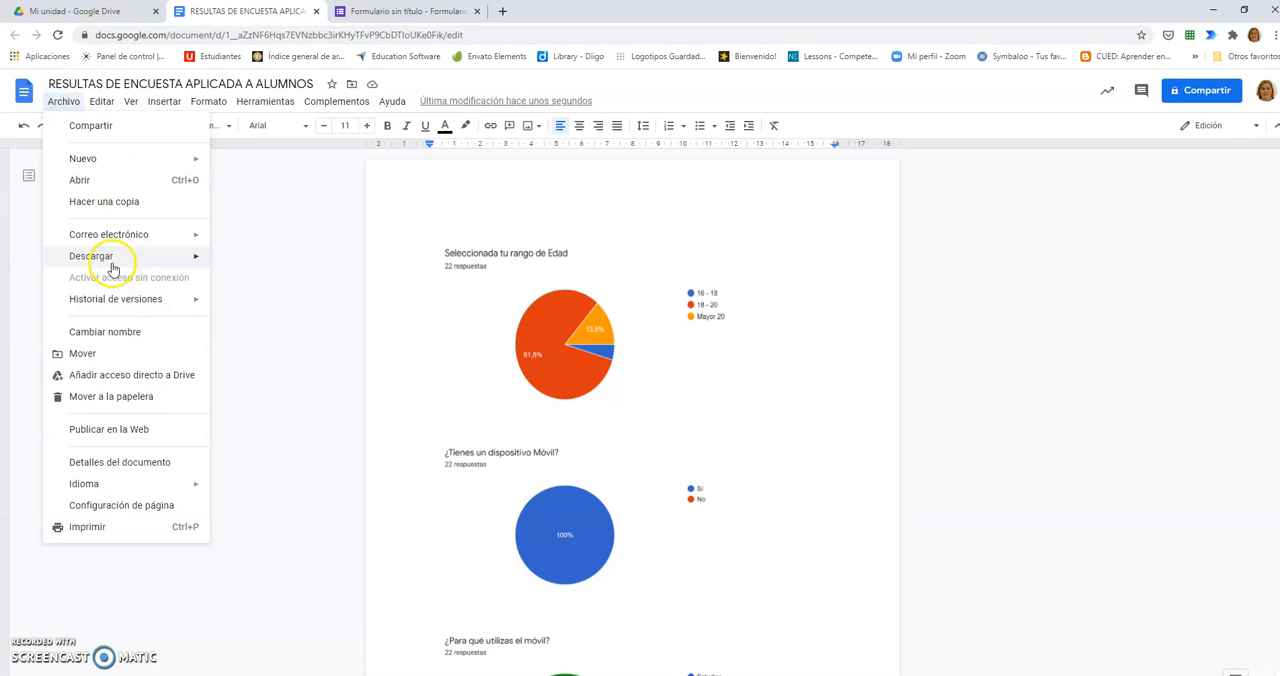
mouse_move(111, 267)
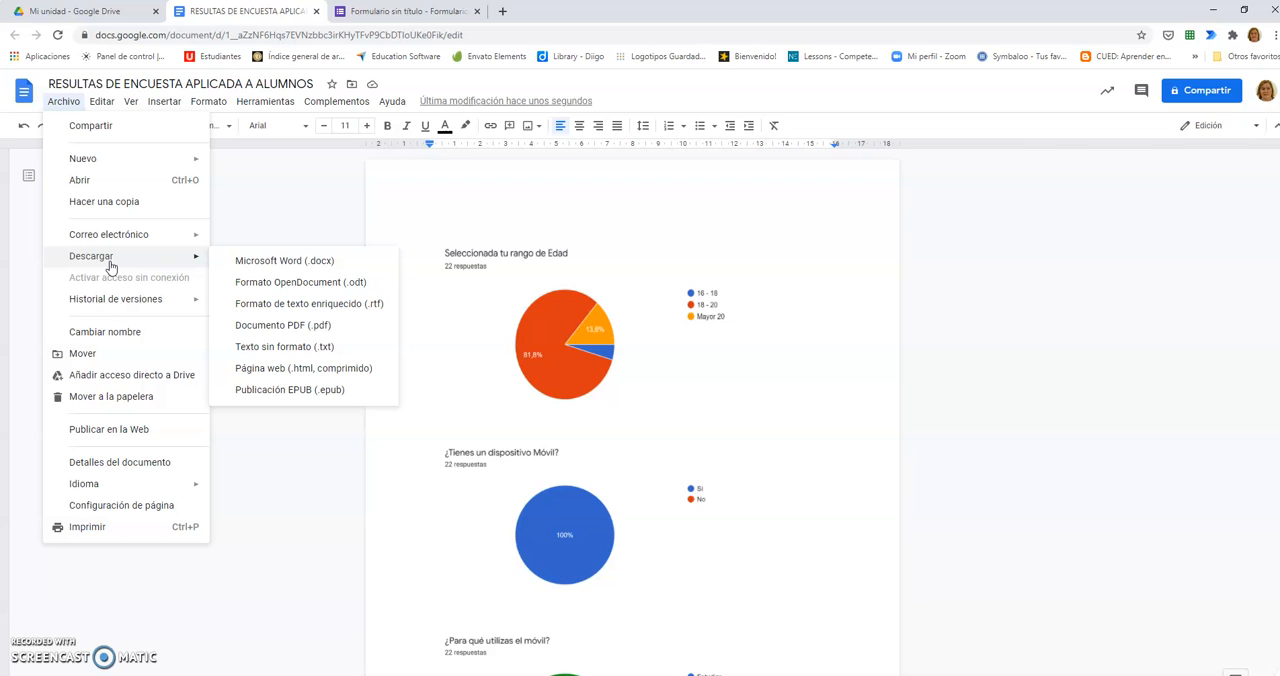
mouse_move(146, 247)
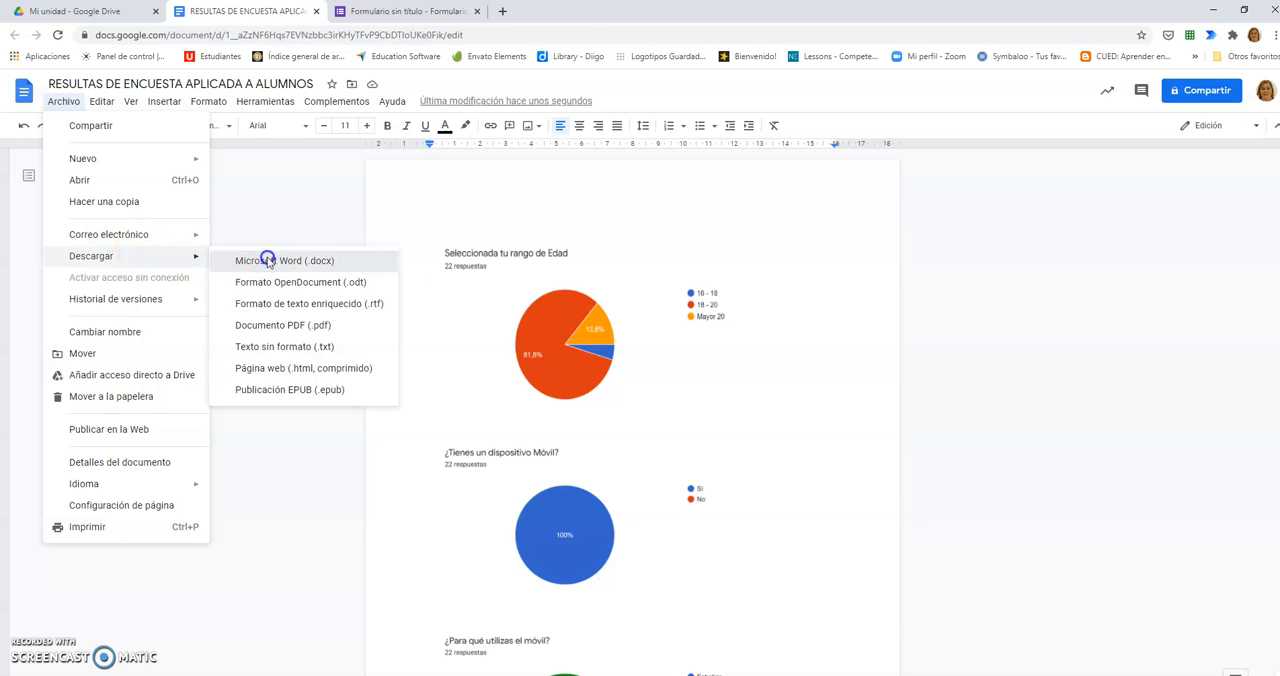
left_click(266, 258)
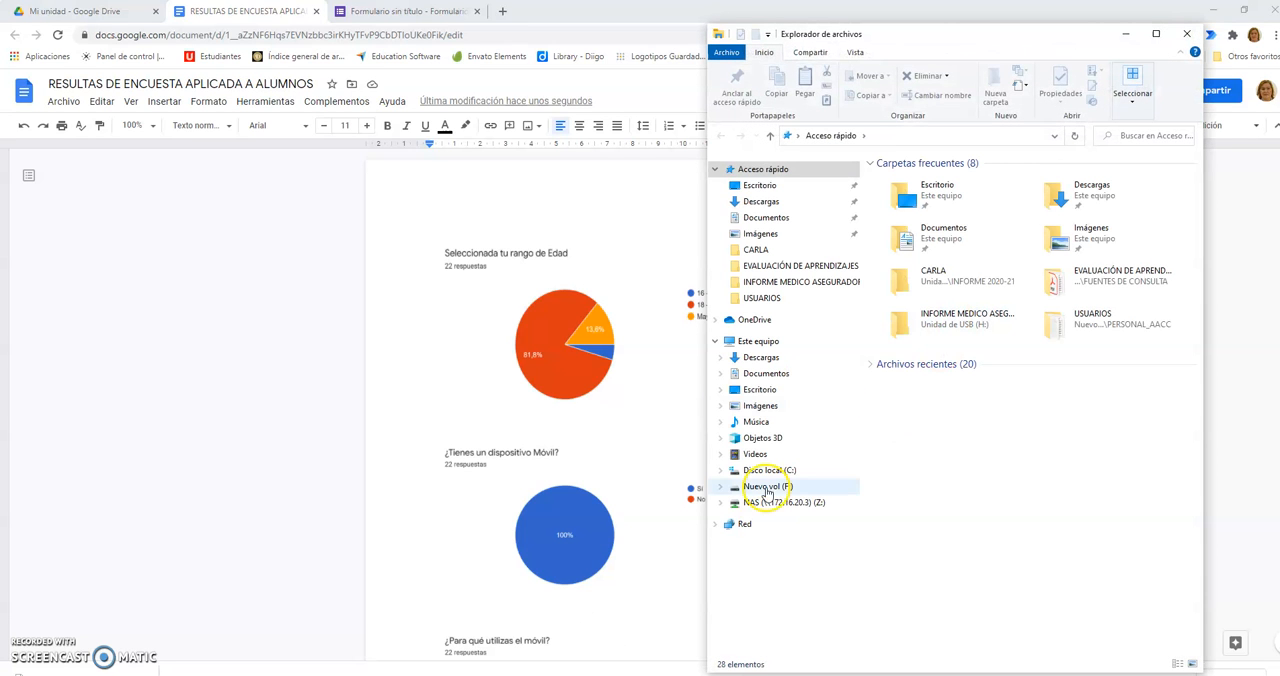
Step: Open RESULTAS DE ENCUESTA APLICADA A ALUMNOS from the Descargas folder in Word and dismiss the Office activation wizard
left_click(773, 202)
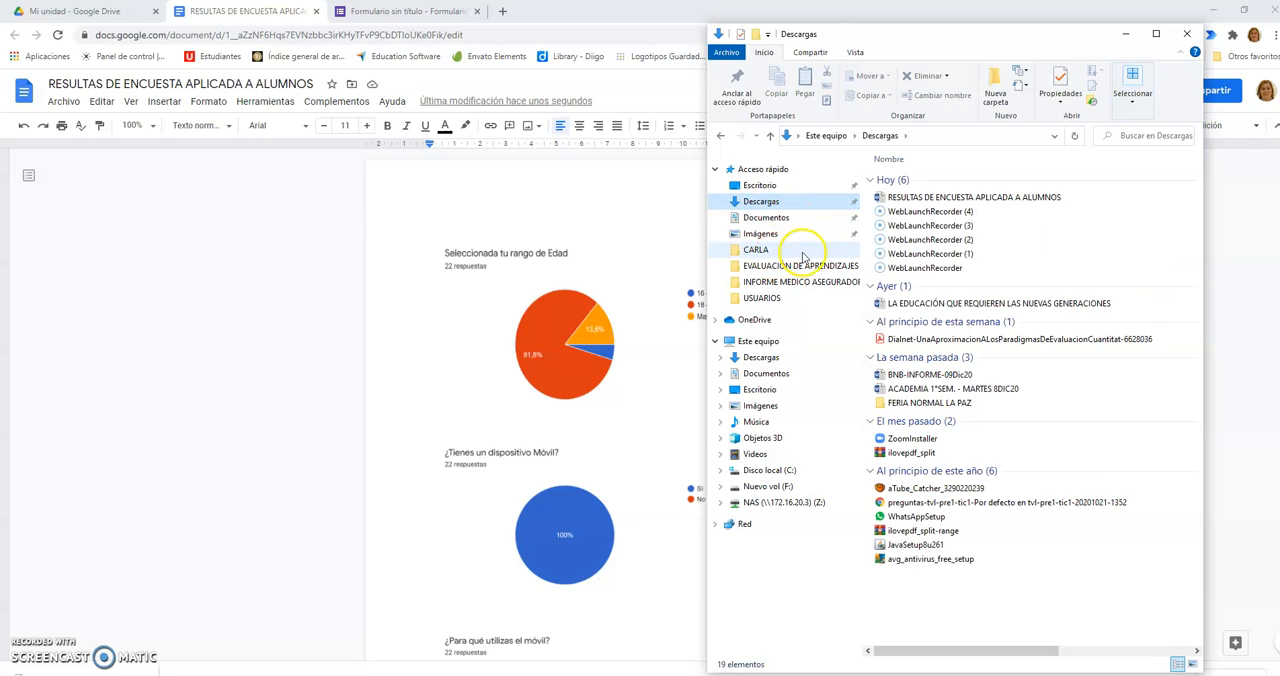
left_click(963, 199)
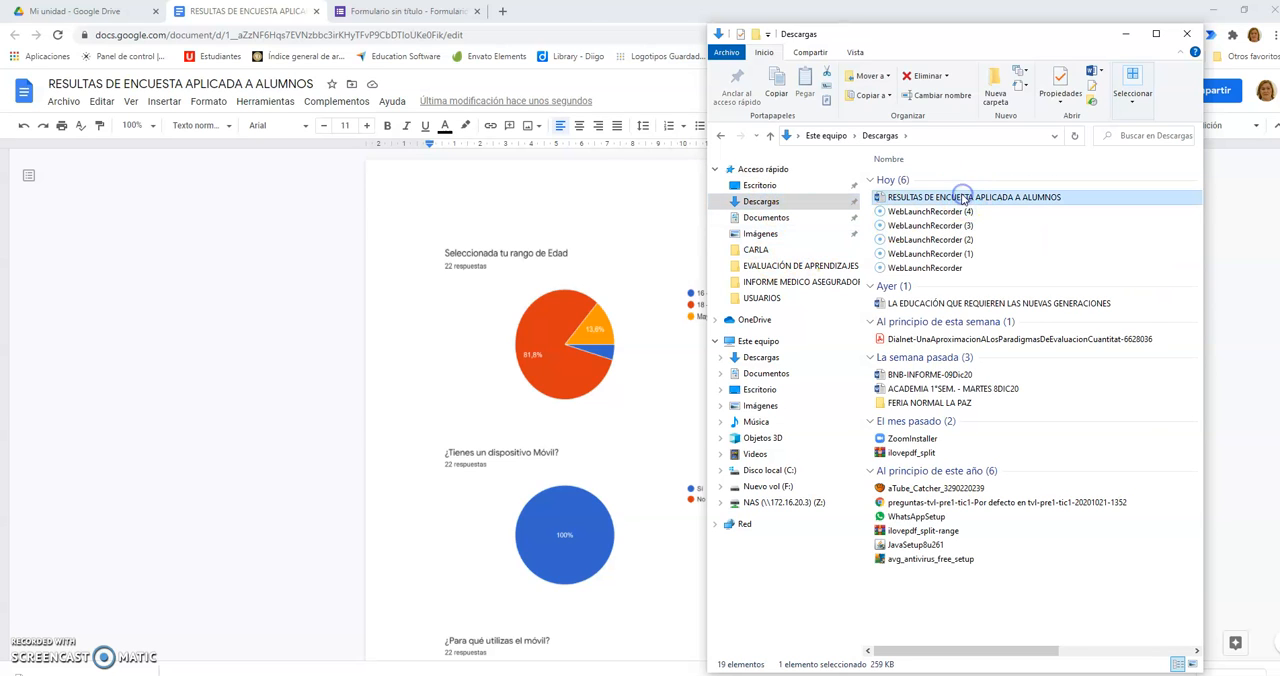
double_click(948, 198)
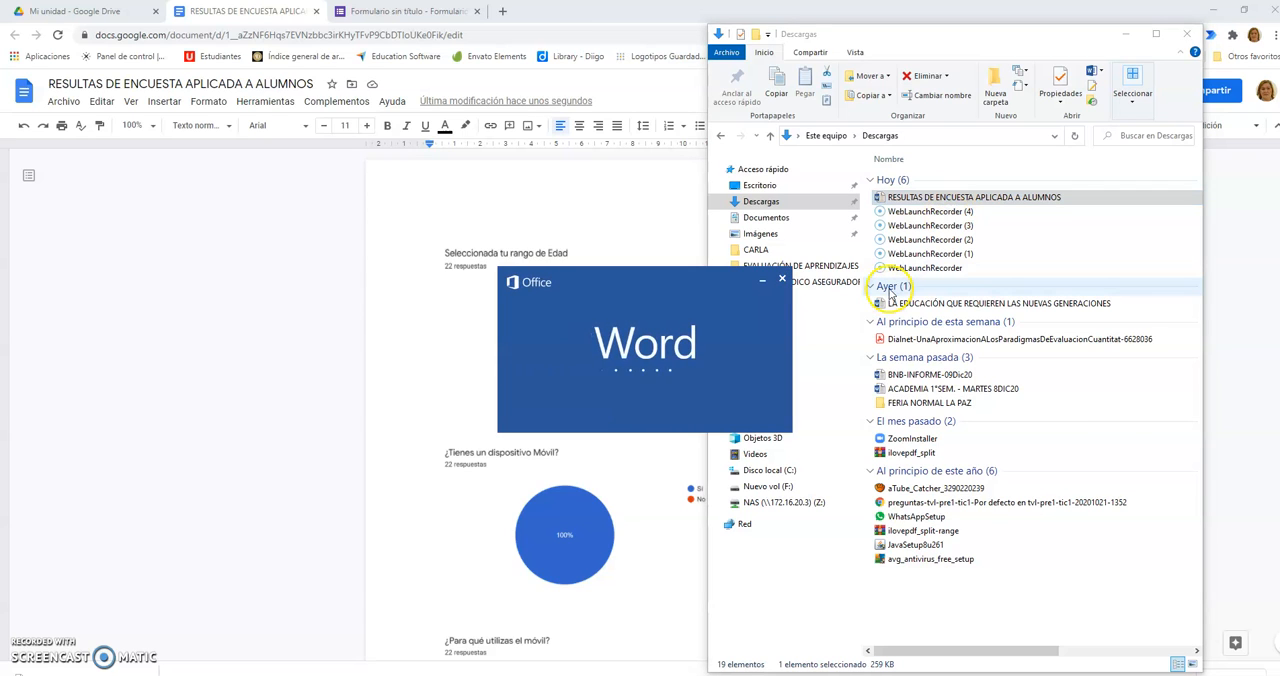
left_click(591, 28)
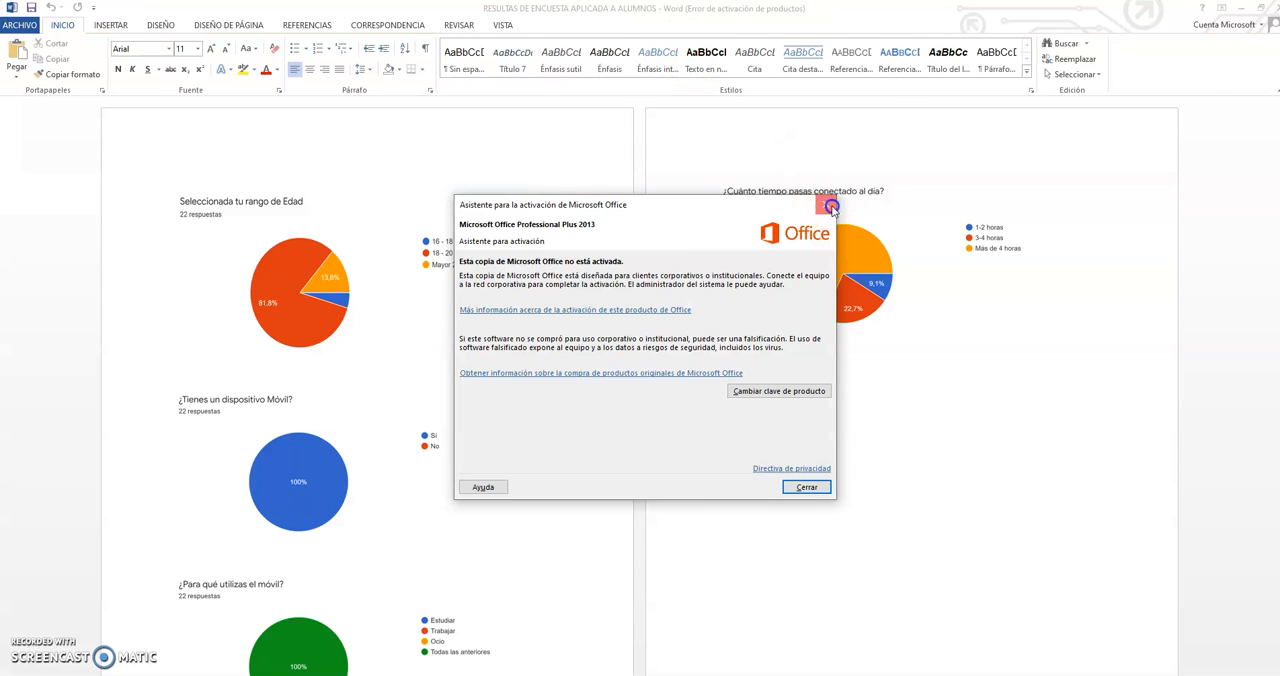
left_click(831, 207)
Step: Select the age range chart on the first page and shift it slightly
left_click(208, 181)
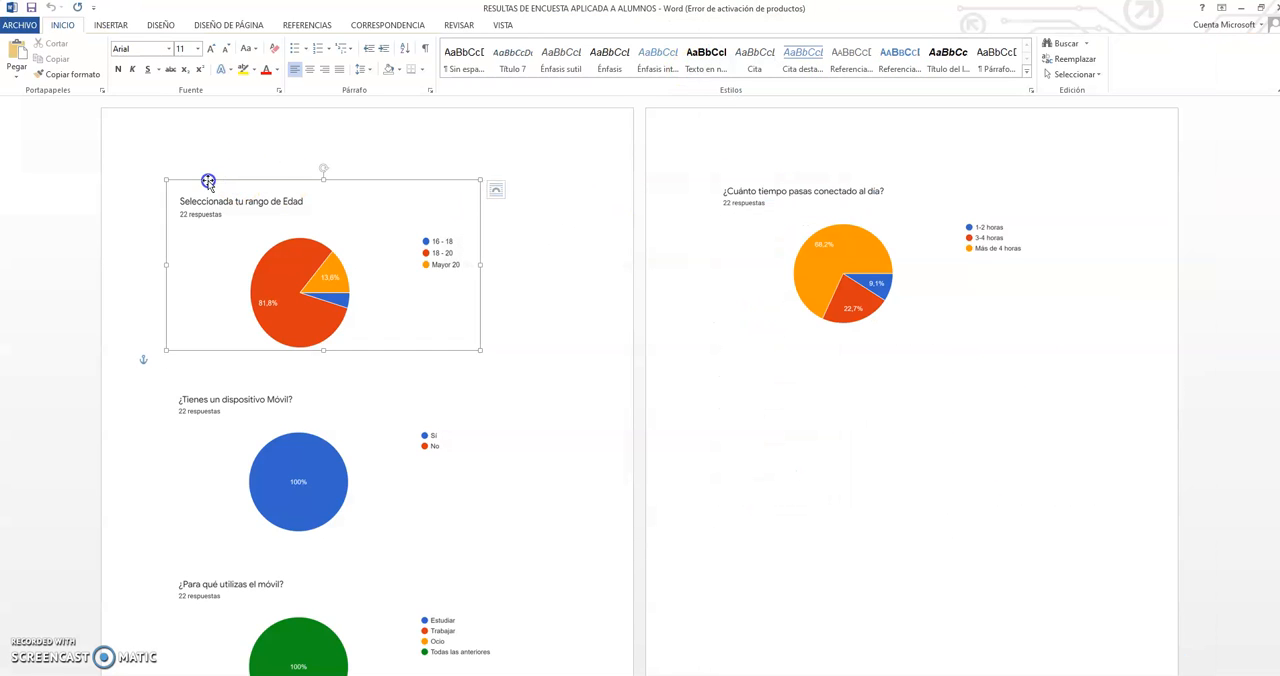
left_click(254, 158)
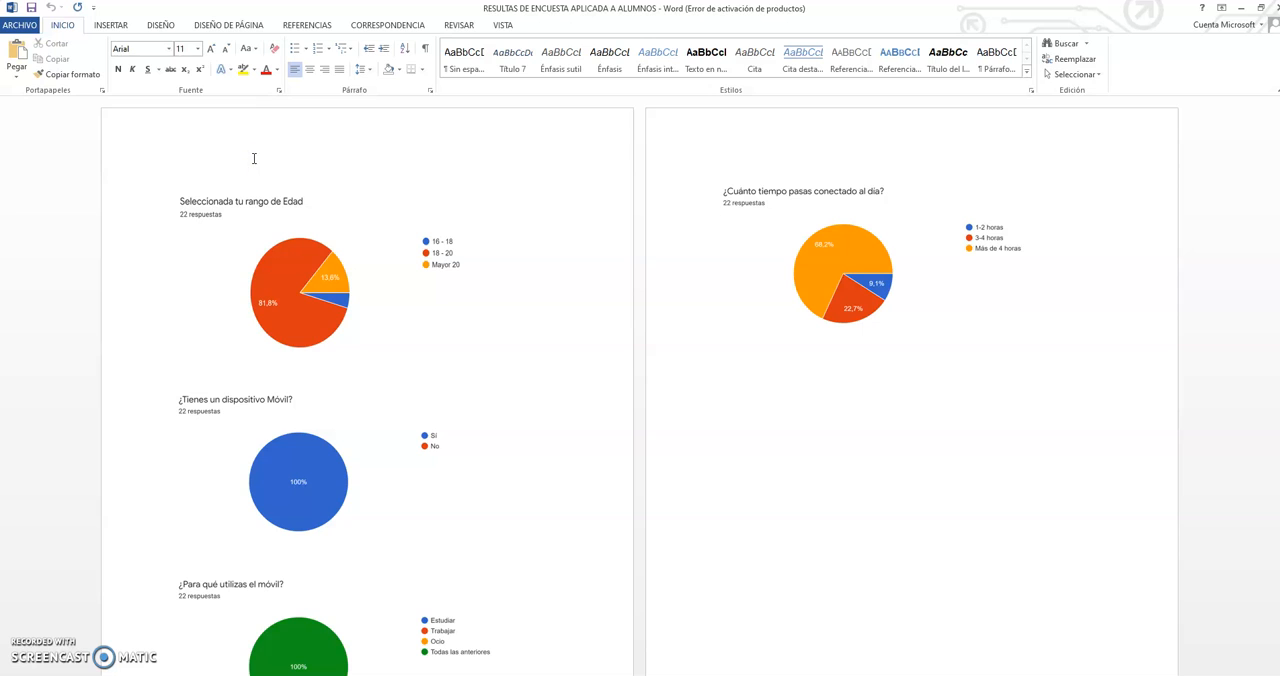
left_click(234, 155)
left_click(270, 256)
left_click(198, 160)
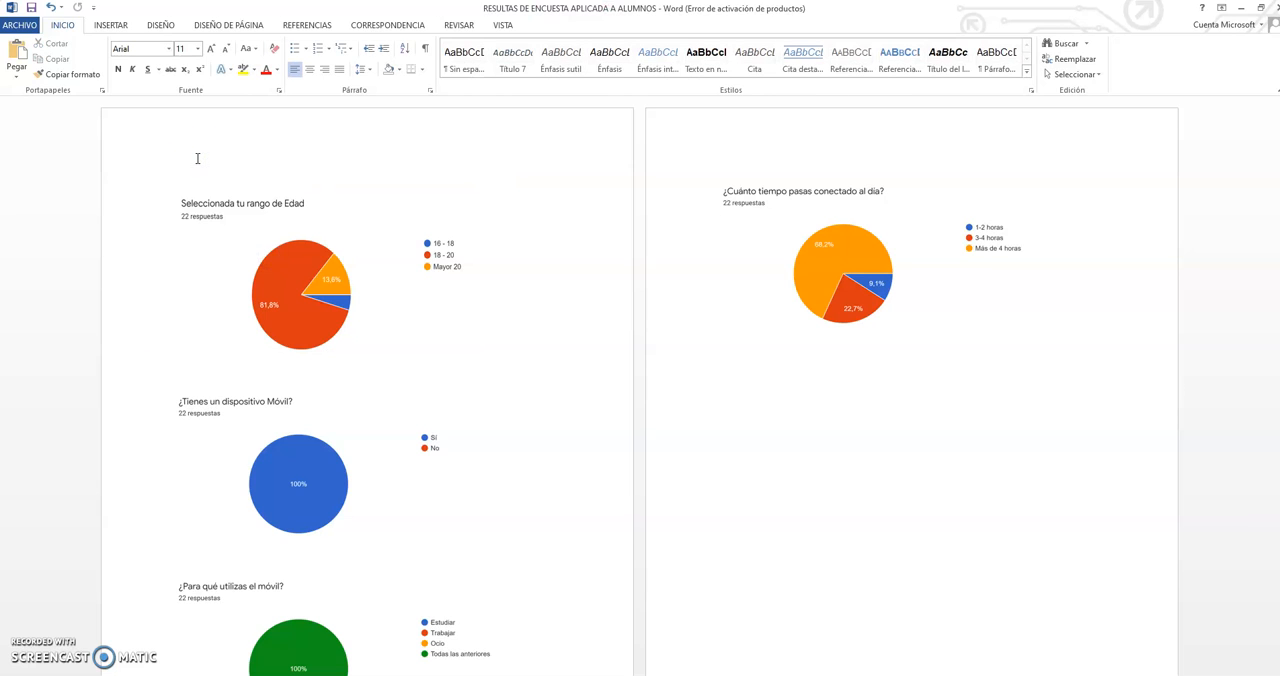
double_click(198, 160)
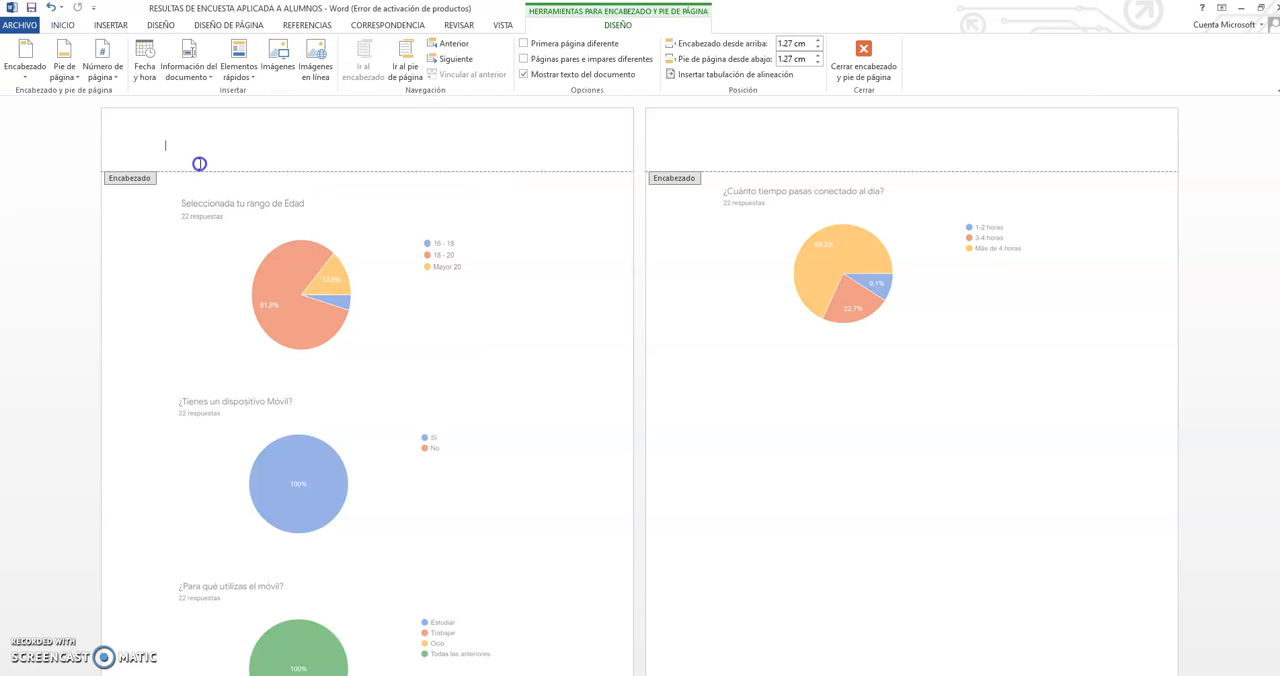
left_click(240, 220)
double_click(511, 324)
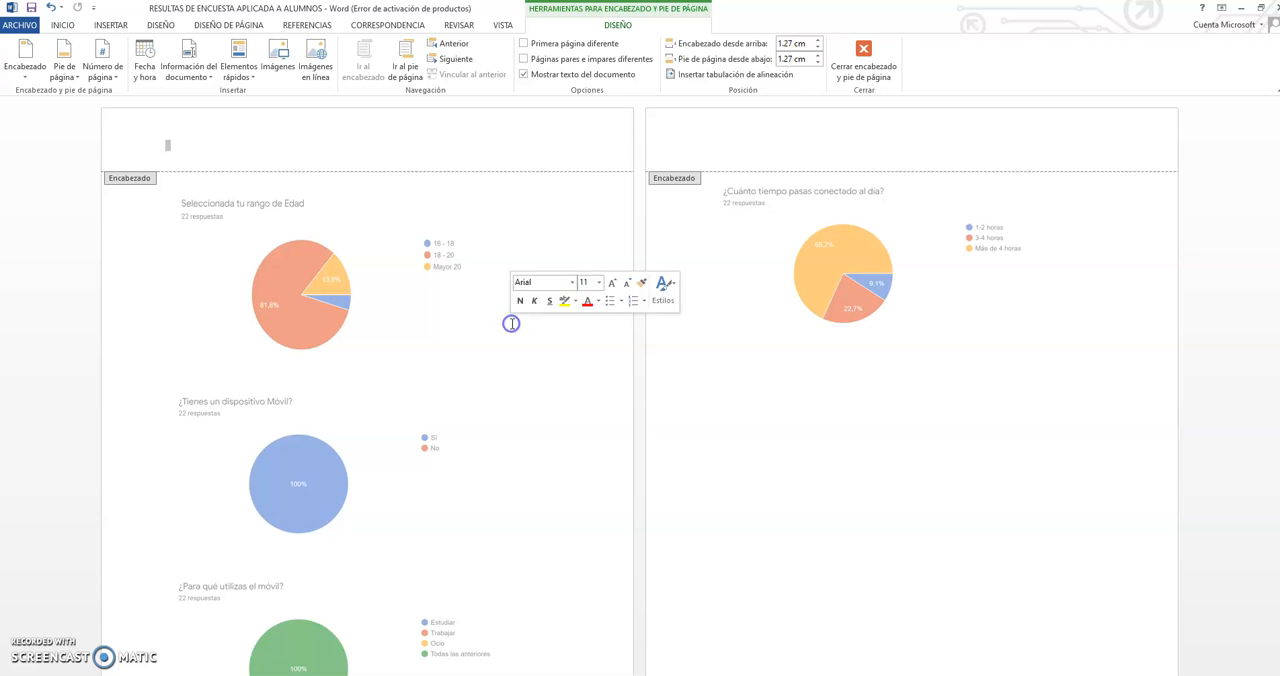
left_click(452, 372)
left_click(147, 297)
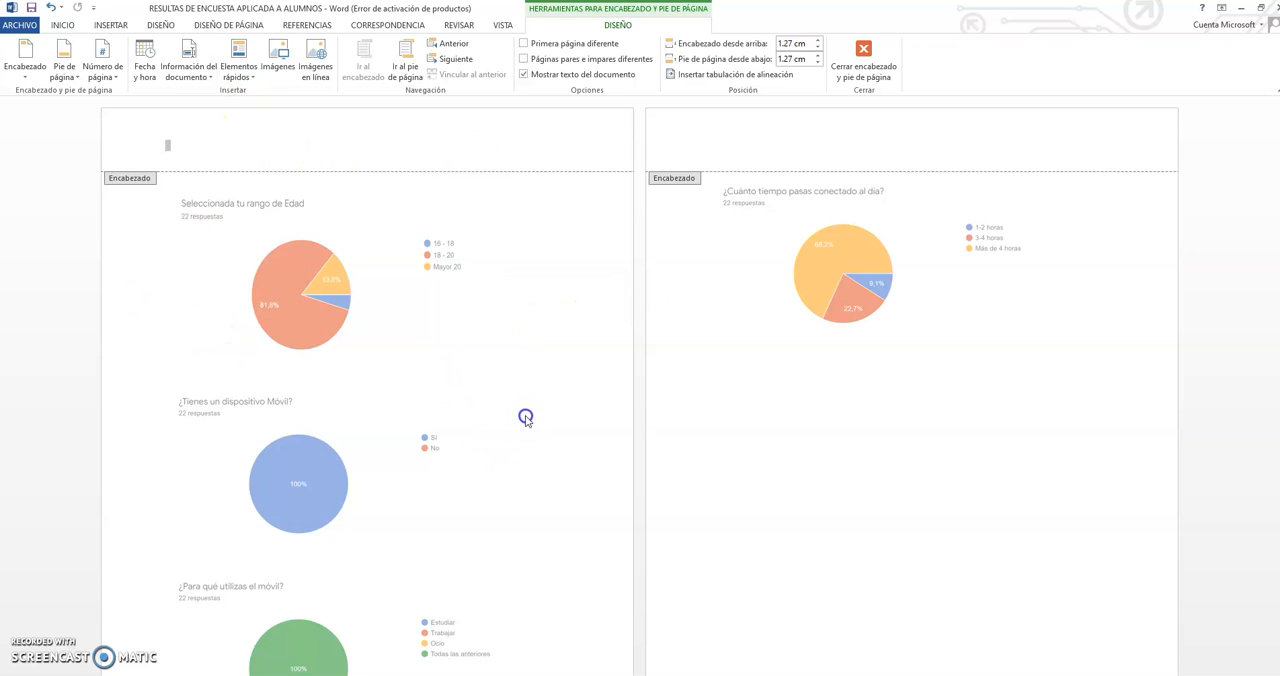
scroll(850, 297, "down", 2)
double_click(839, 313)
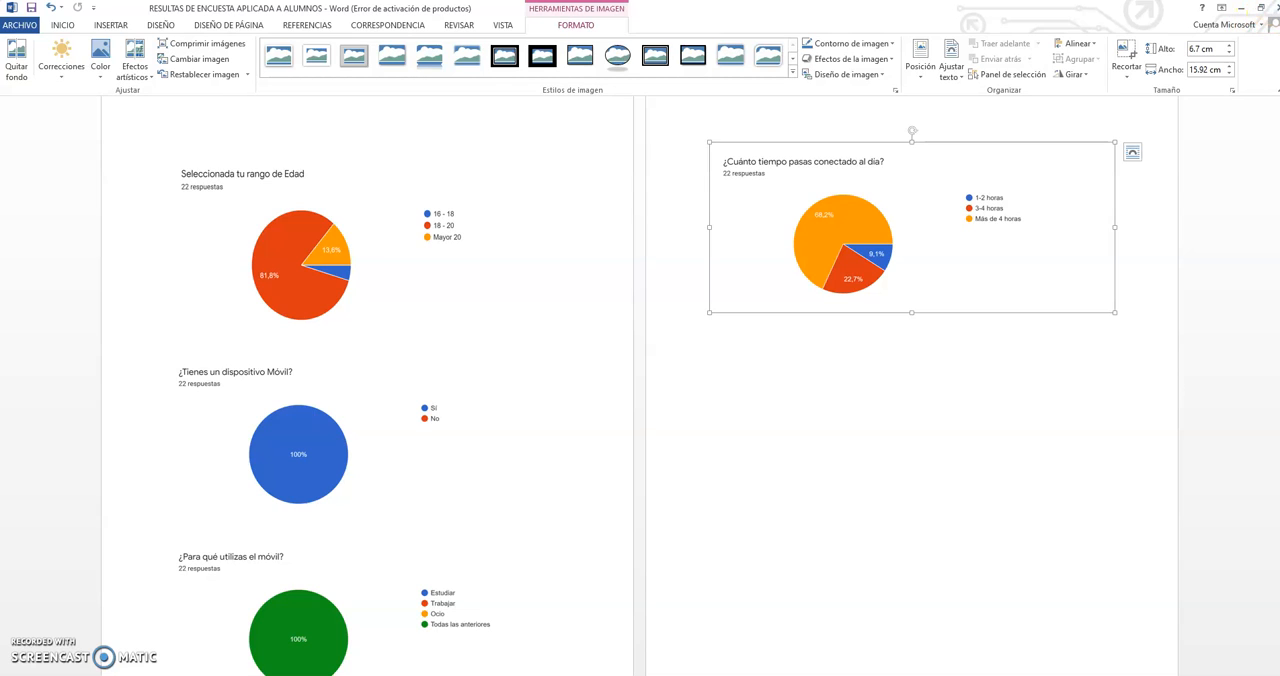
Step: Close the Word document with its changes saved and minimize the Descargas folder window
left_click(1276, 12)
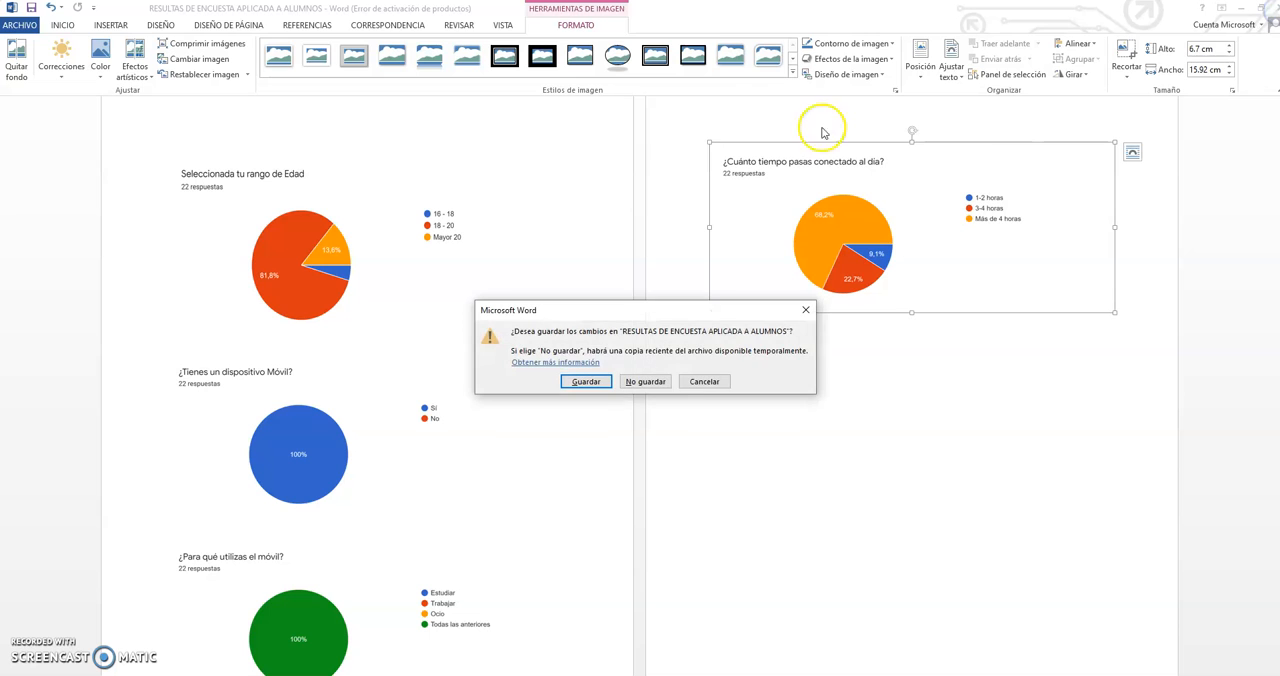
left_click(588, 382)
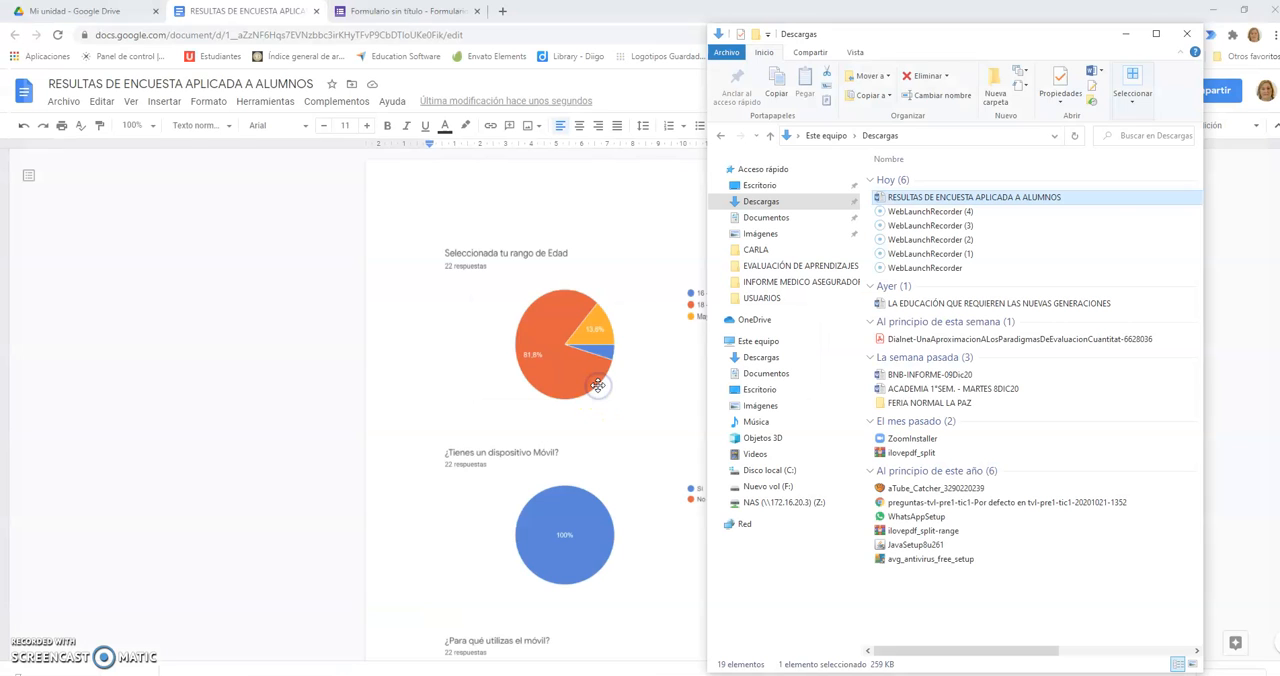
left_click(1126, 34)
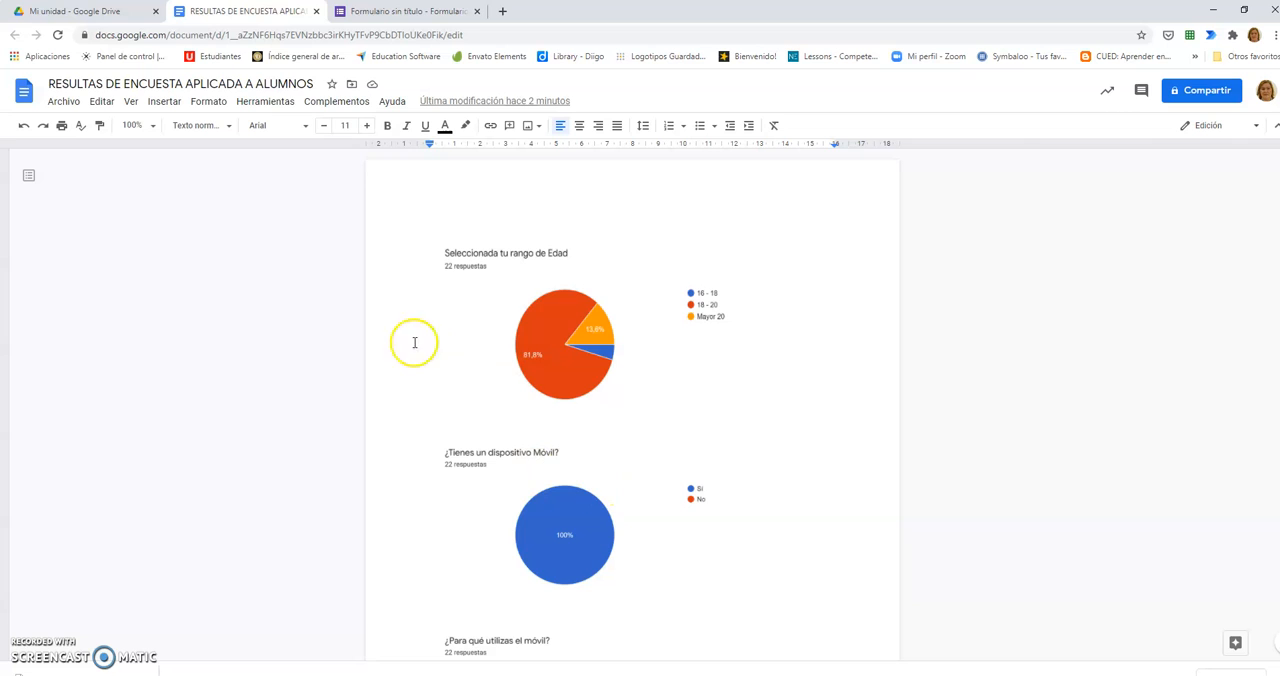
Step: Close the Google Docs results document and return to the beginning of the form's response summary
left_click(316, 12)
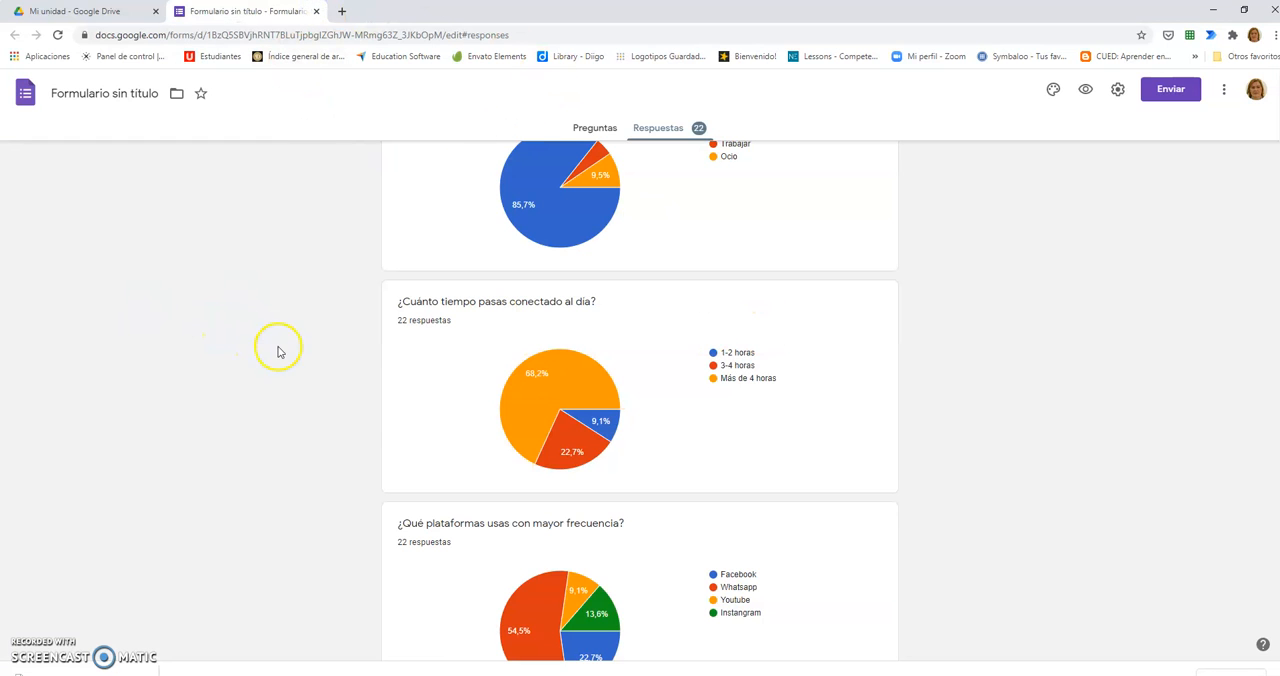
scroll(605, 330, "up", 10)
scroll(610, 330, "up", 3)
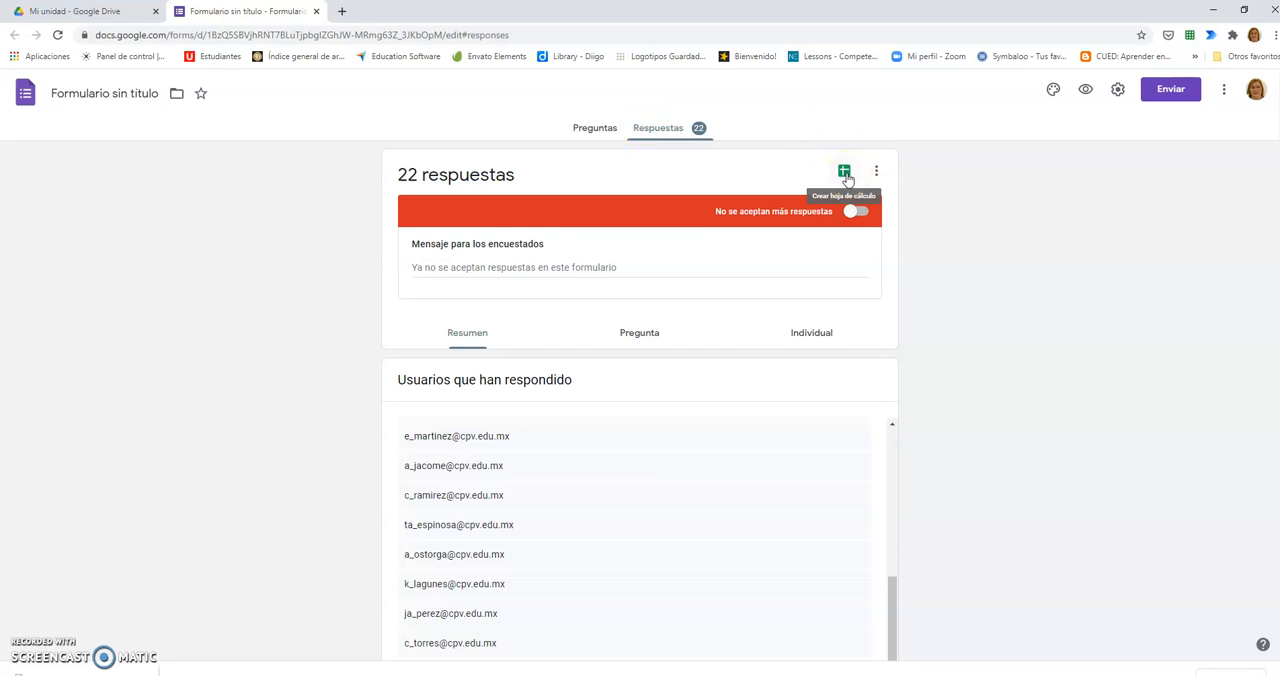
Step: Open the print preview for all form responses, examine the individual answer pages and cancel printing
left_click(877, 175)
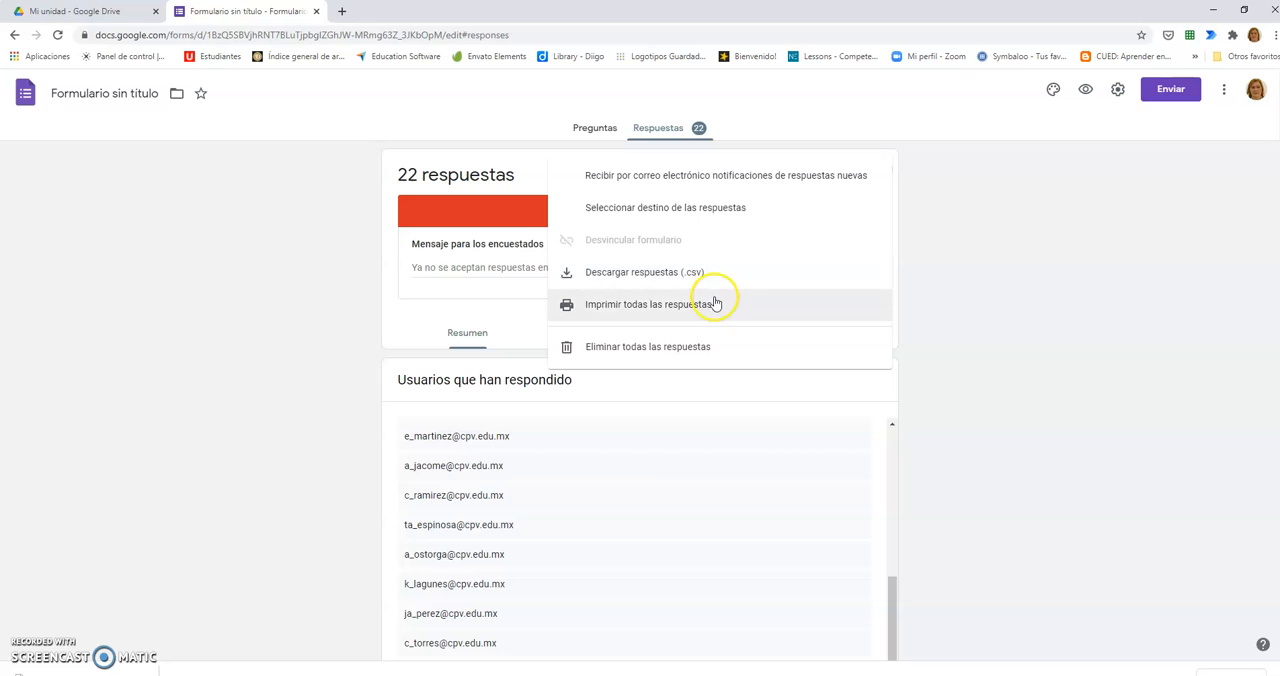
left_click(624, 313)
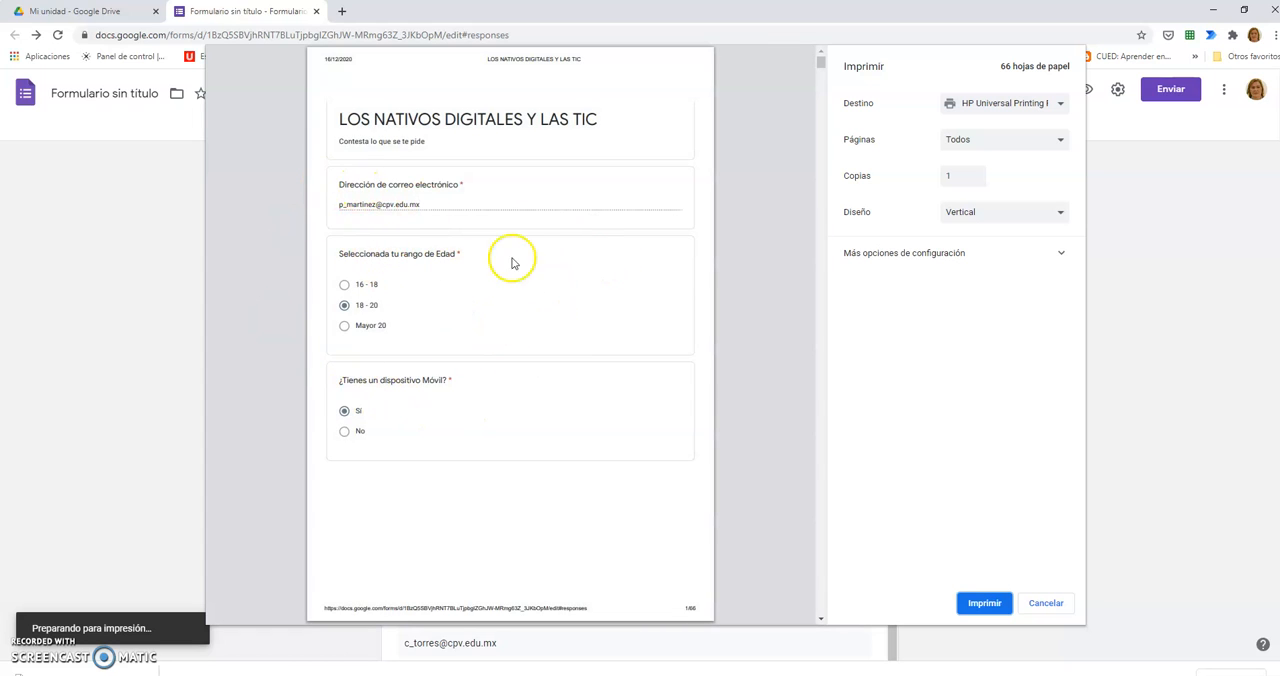
scroll(547, 417, "down", 4)
scroll(547, 417, "down", 14)
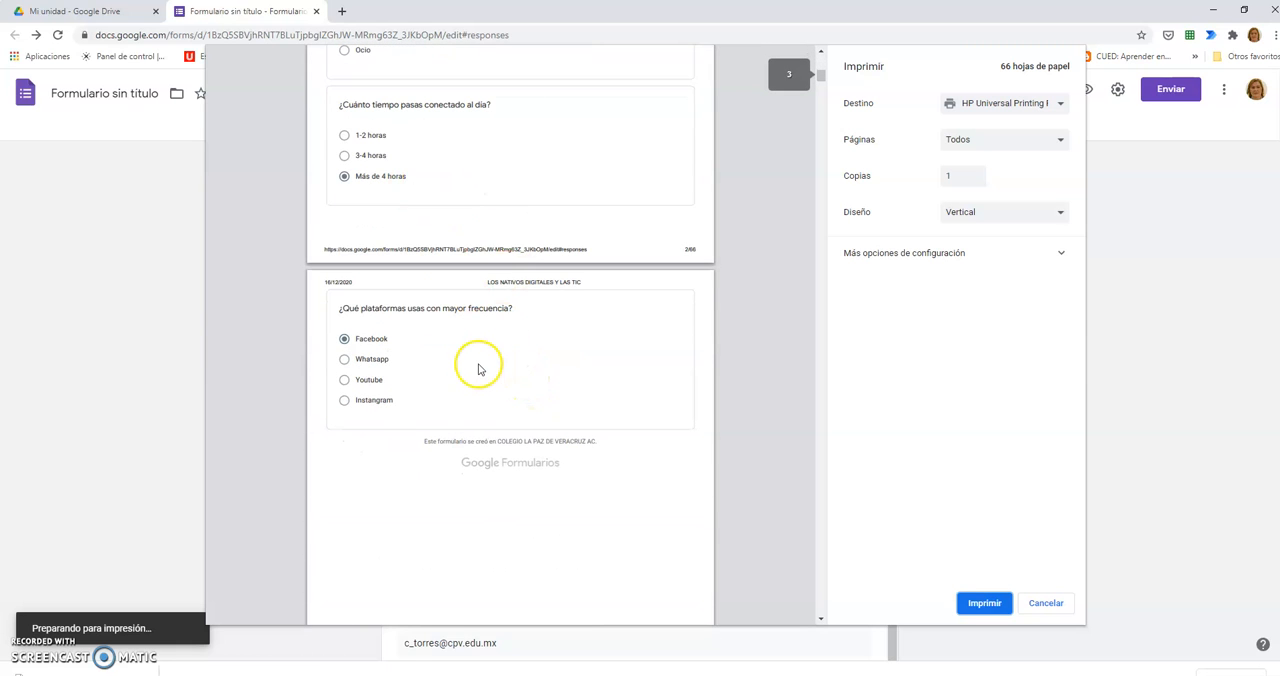
scroll(480, 355, "down", 5)
scroll(481, 347, "down", 10)
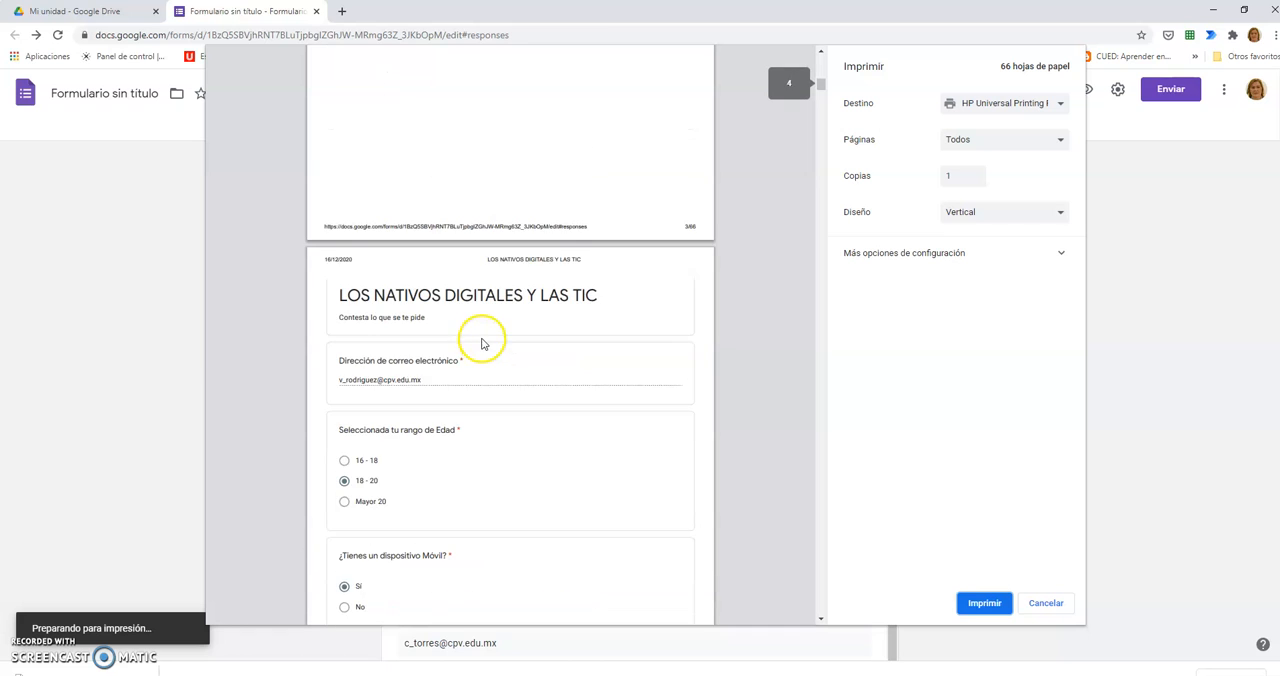
scroll(481, 339, "down", 20)
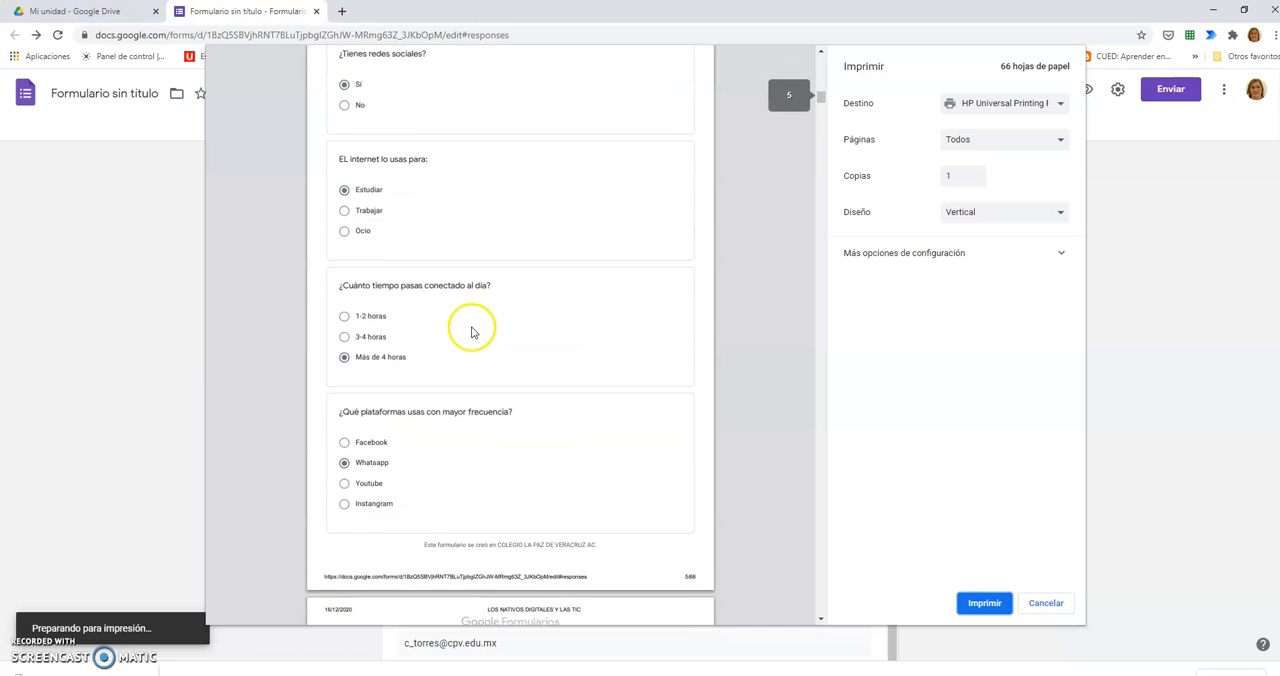
scroll(475, 343, "down", 20)
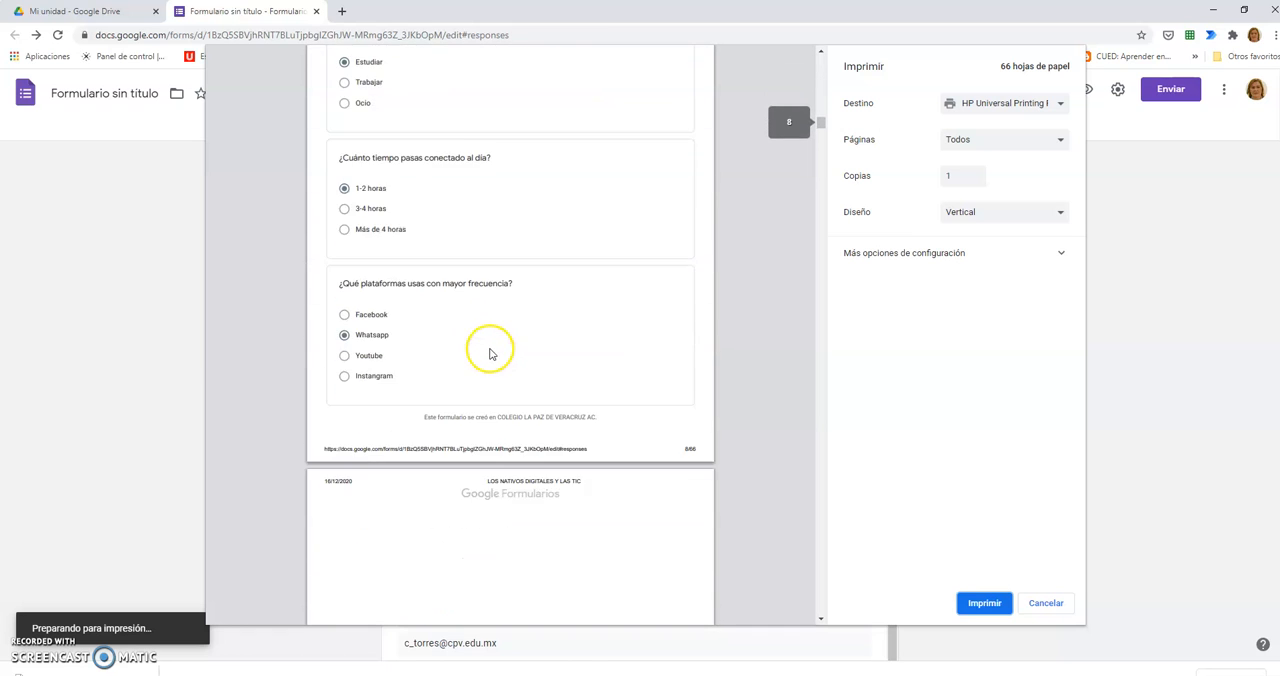
scroll(507, 353, "down", 9)
scroll(510, 353, "up", 8)
scroll(531, 340, "down", 5)
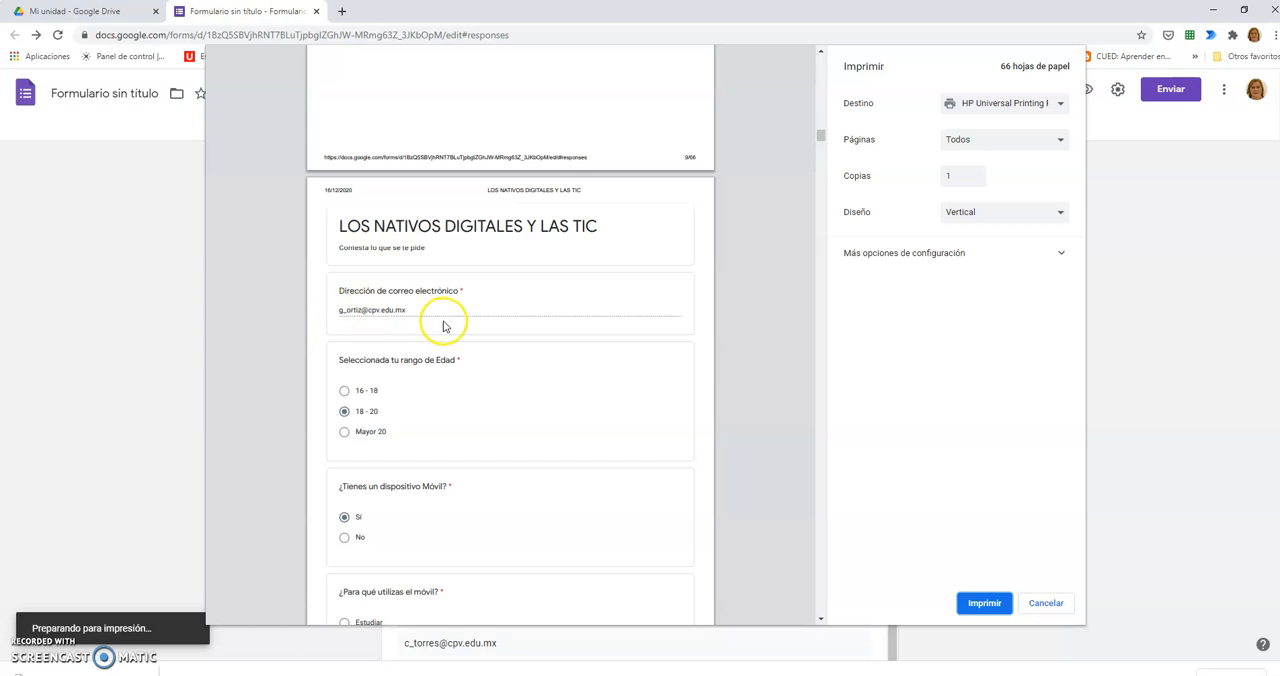
scroll(444, 326, "down", 18)
scroll(444, 357, "down", 10)
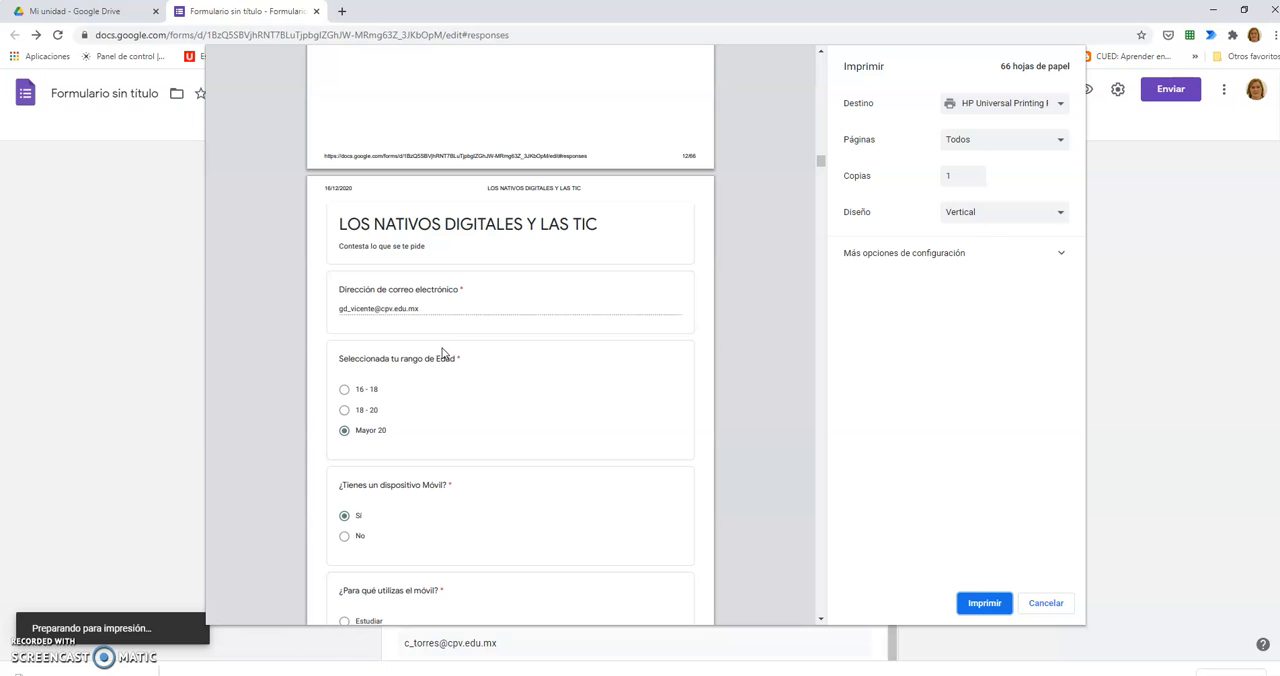
scroll(455, 320, "down", 10)
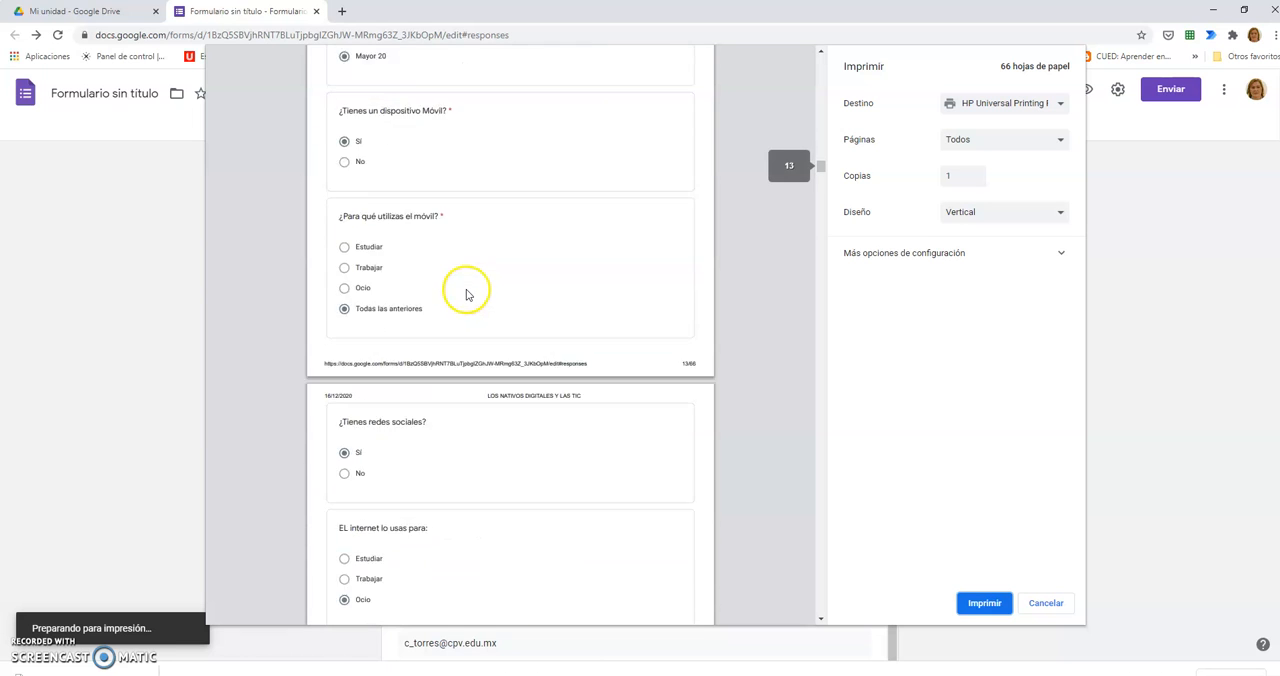
scroll(455, 300, "down", 15)
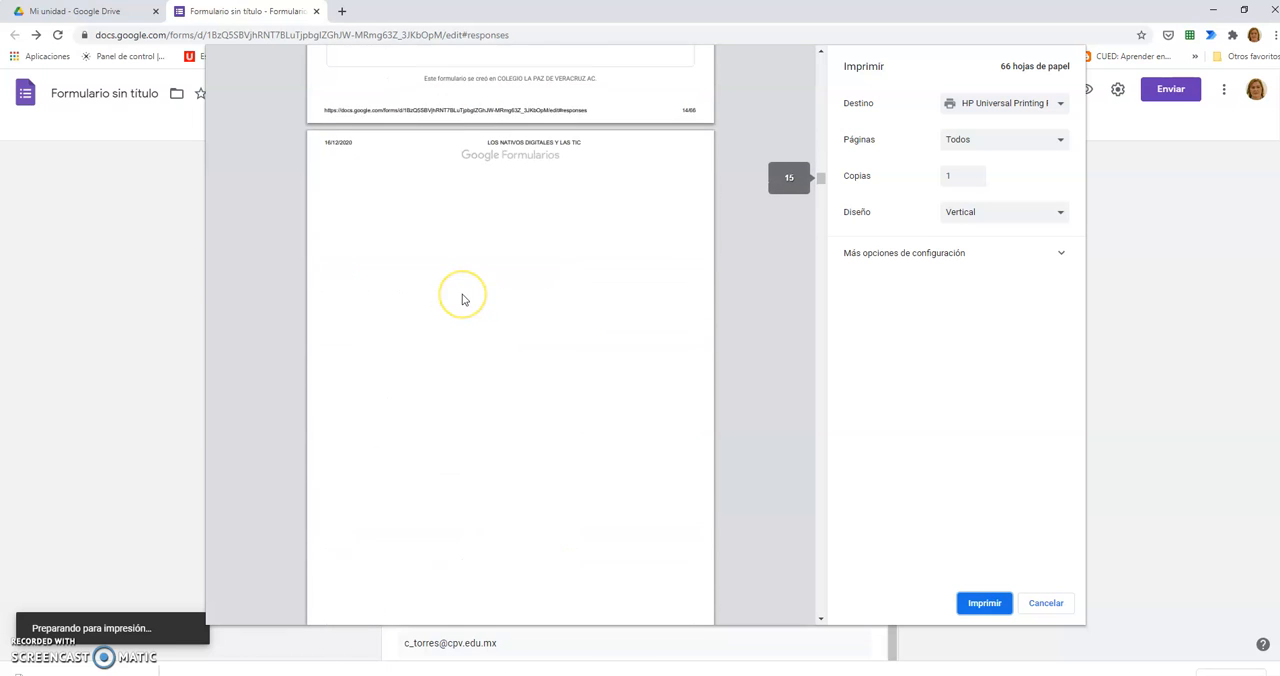
scroll(462, 299, "down", 10)
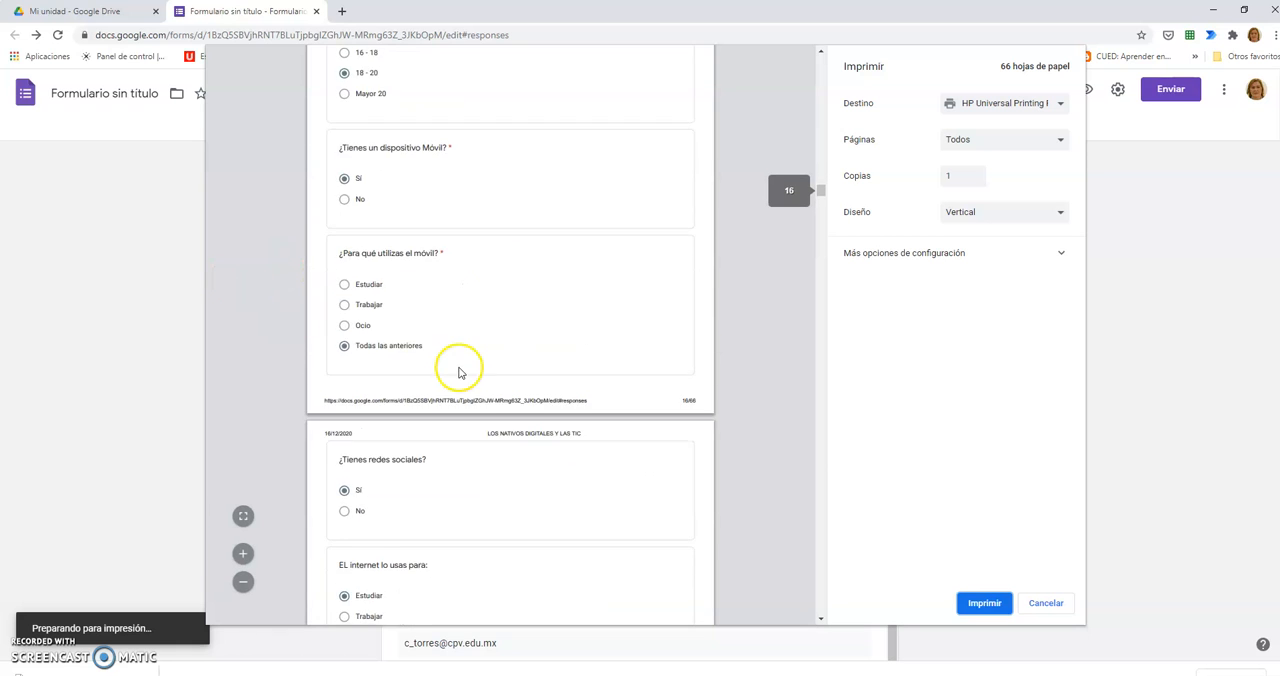
scroll(455, 381, "down", 10)
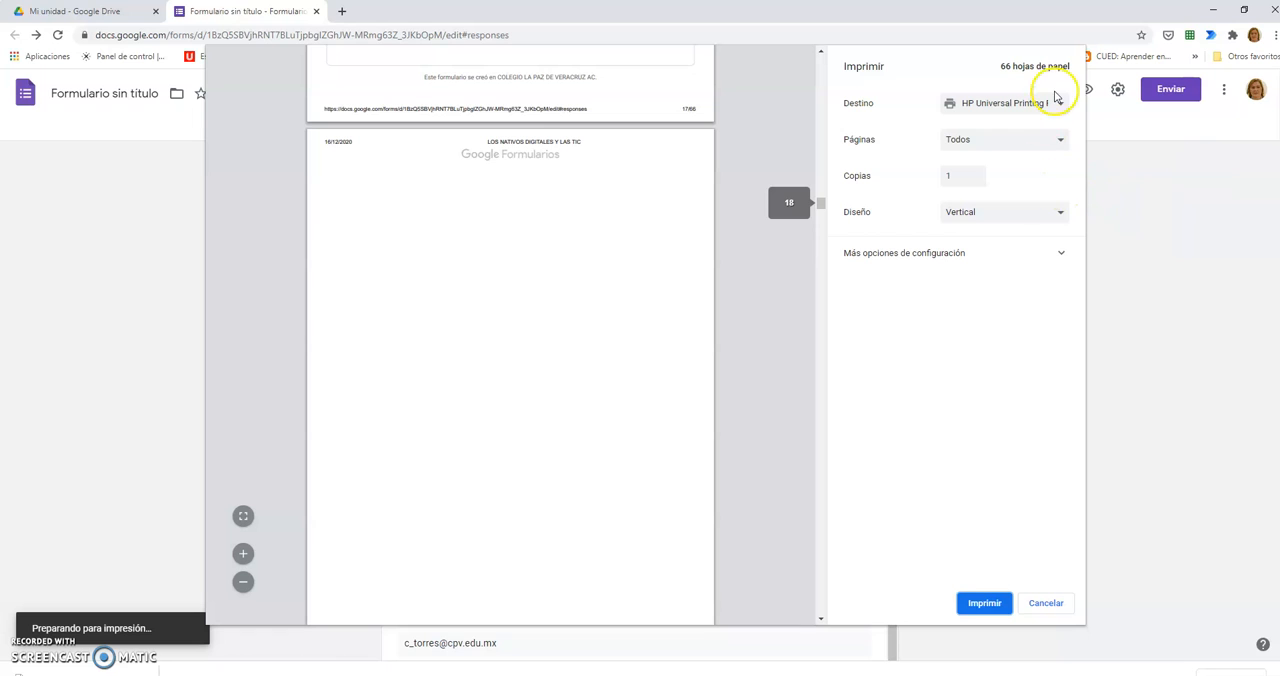
left_click(1045, 603)
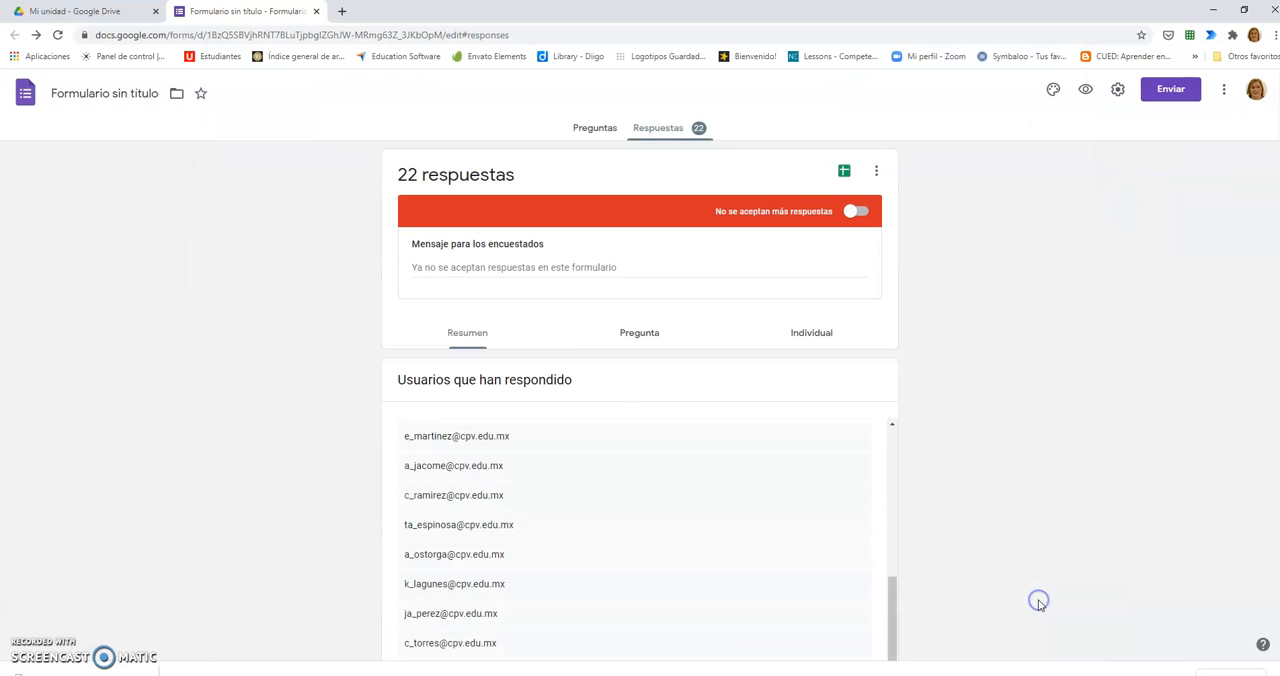
left_click(876, 171)
left_click(1080, 228)
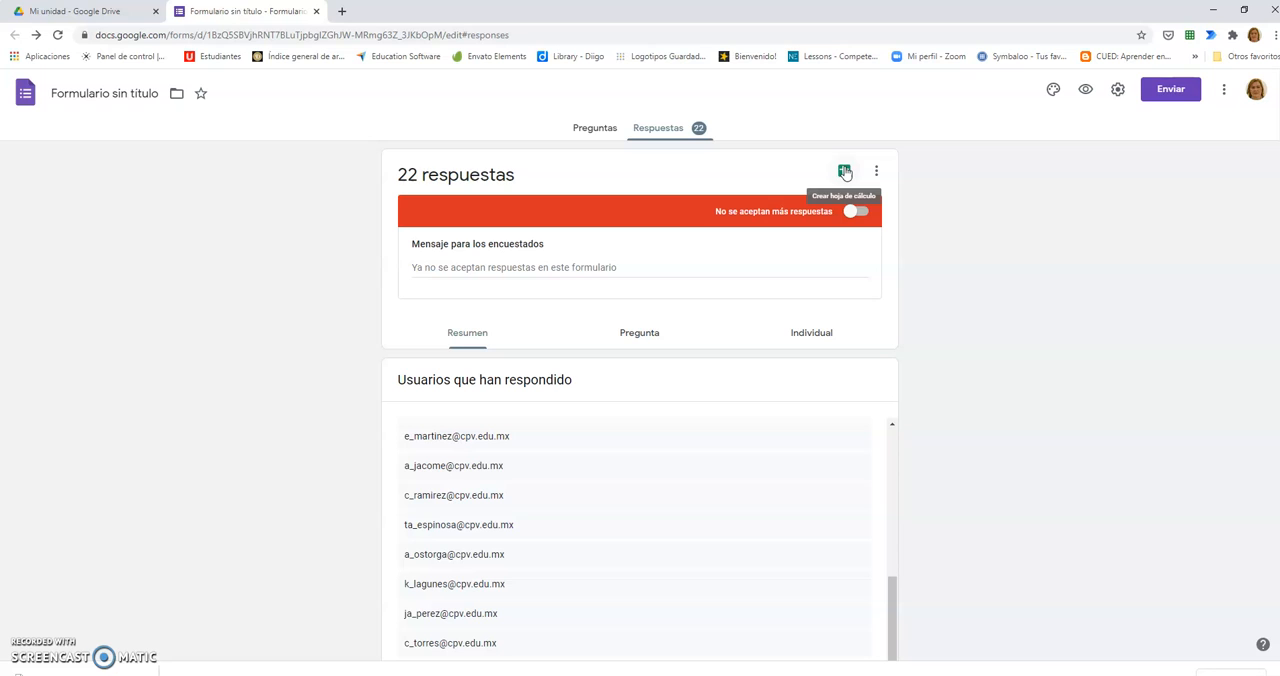
Step: Create a new response spreadsheet for the form named ENCUESTA SOCIOECONOMICA
left_click(844, 172)
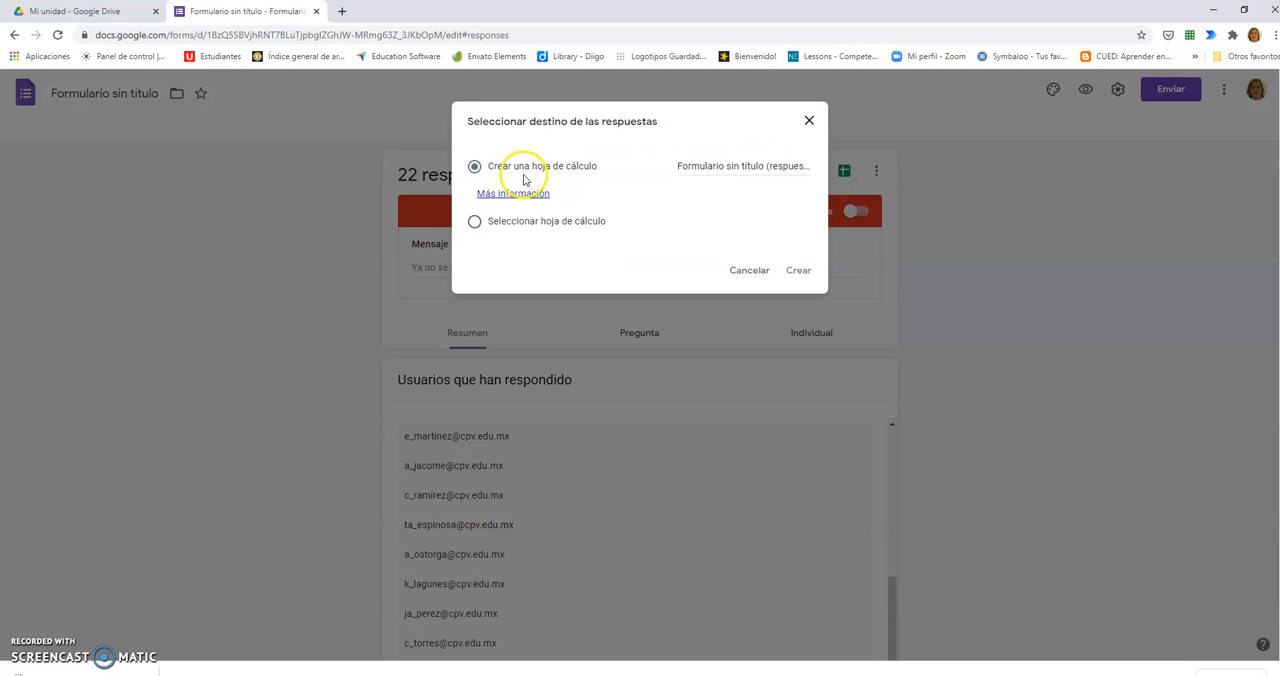
left_click(680, 165)
left_click(677, 168)
left_click_drag(677, 166, 840, 172)
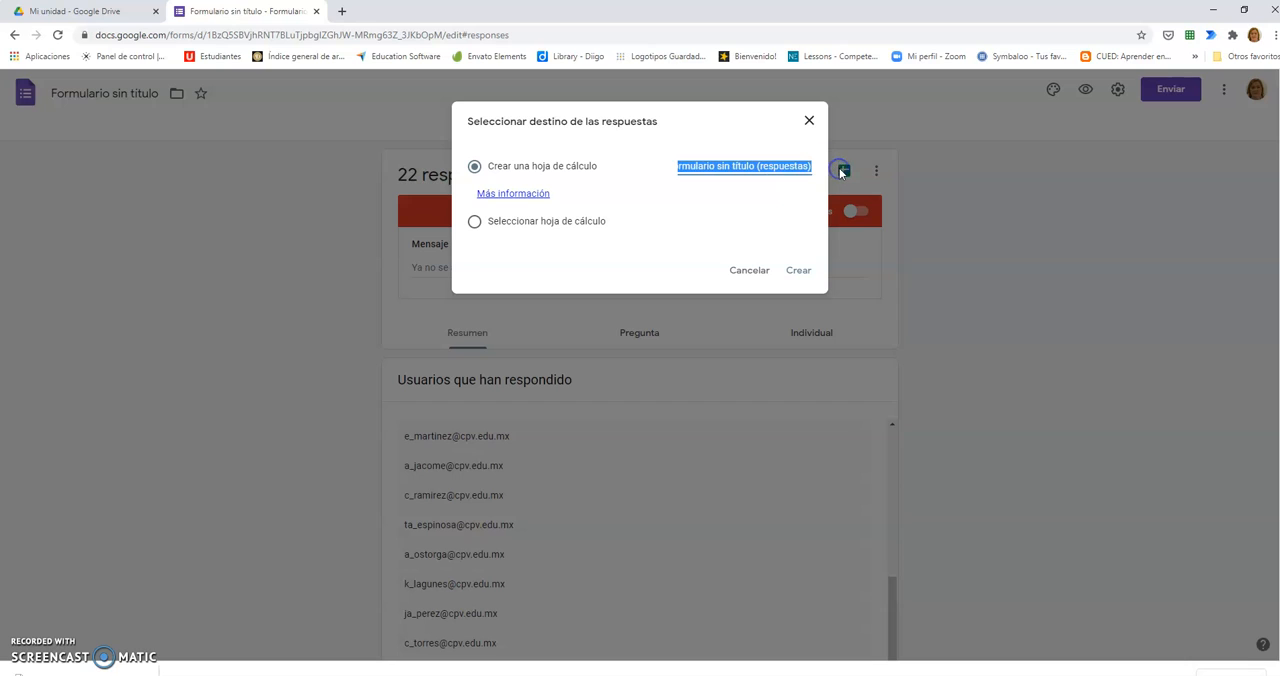
type("EN")
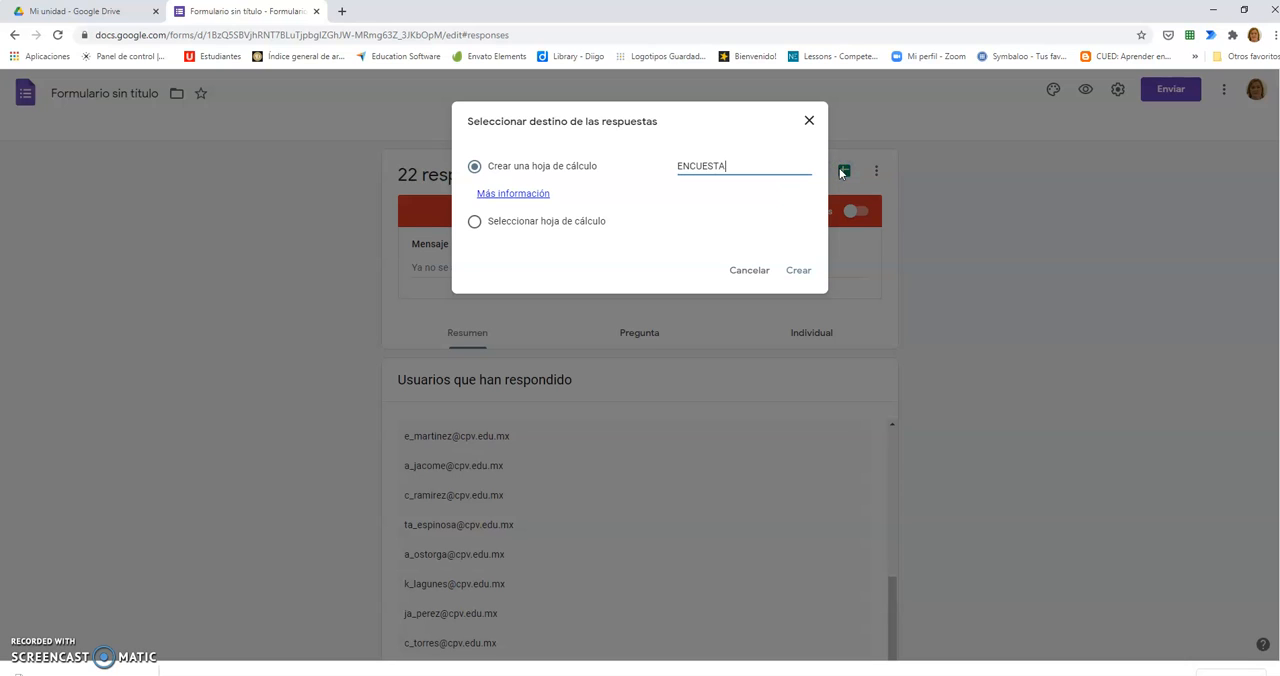
type("CUESTA SOCIECO")
key("BackSpace")
key("BackSpace")
key("BackSpace")
type("OECONOMICA")
left_click(797, 271)
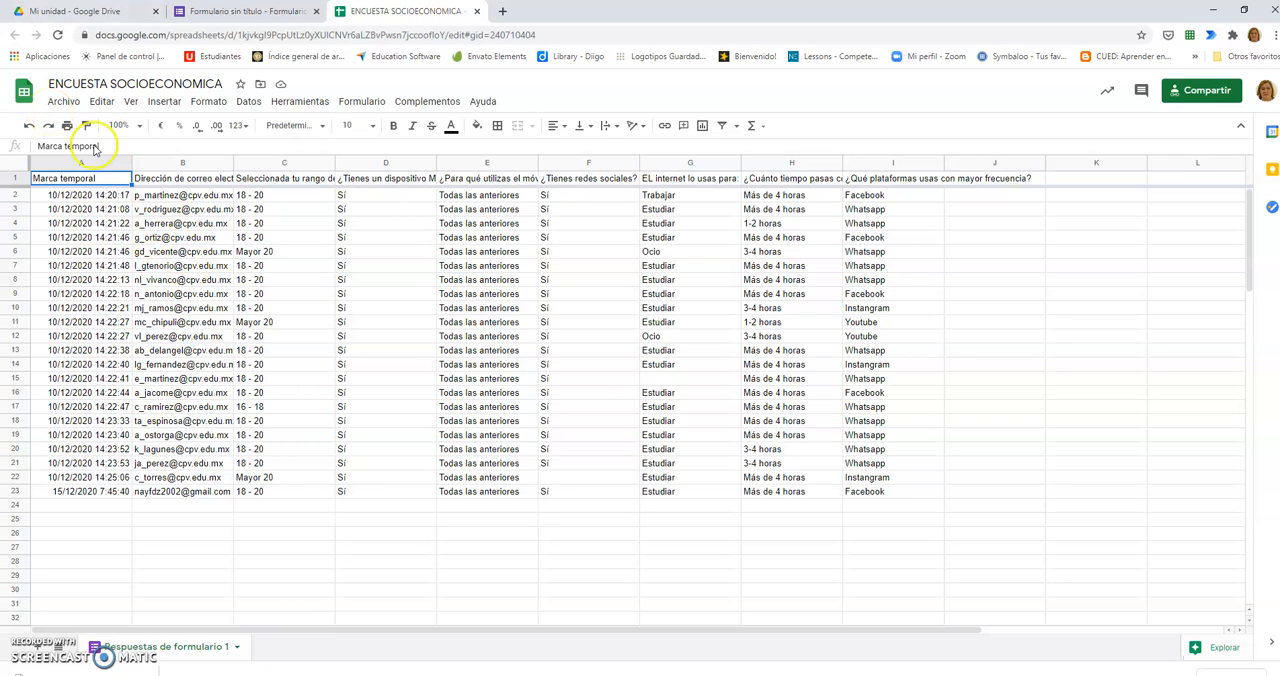
Step: Download the response spreadsheet in Microsoft Excel (.xlsx) format
left_click(62, 102)
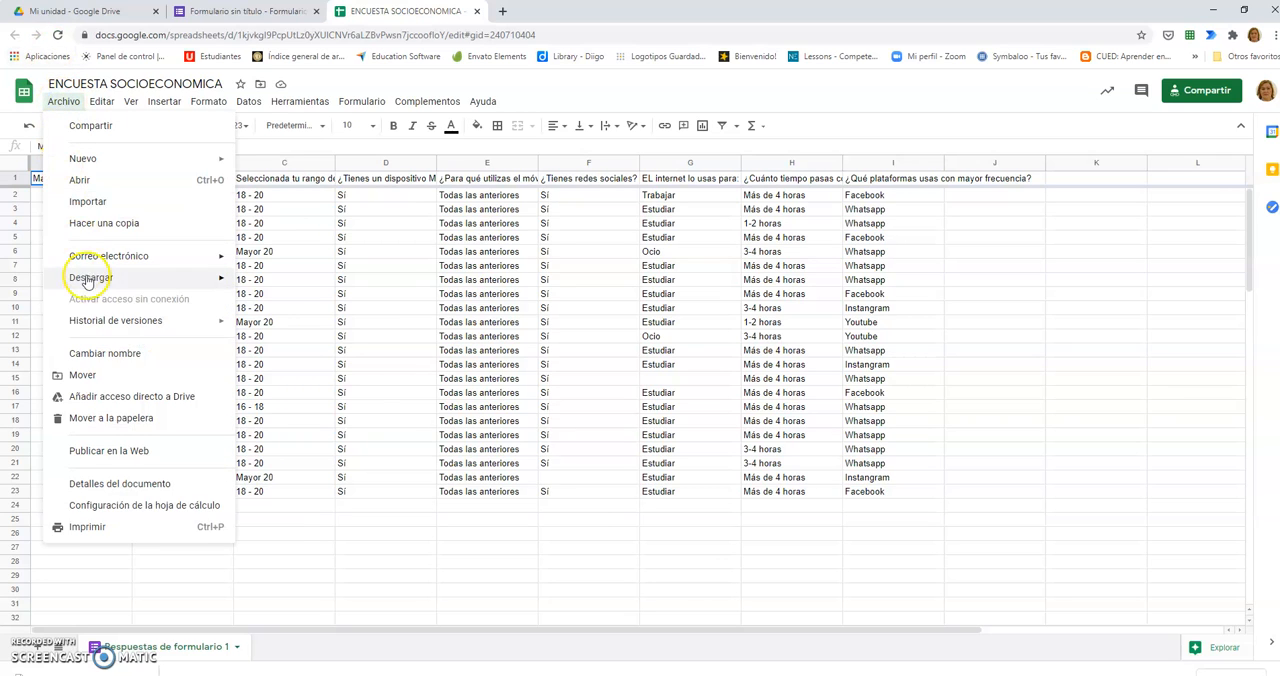
mouse_move(80, 277)
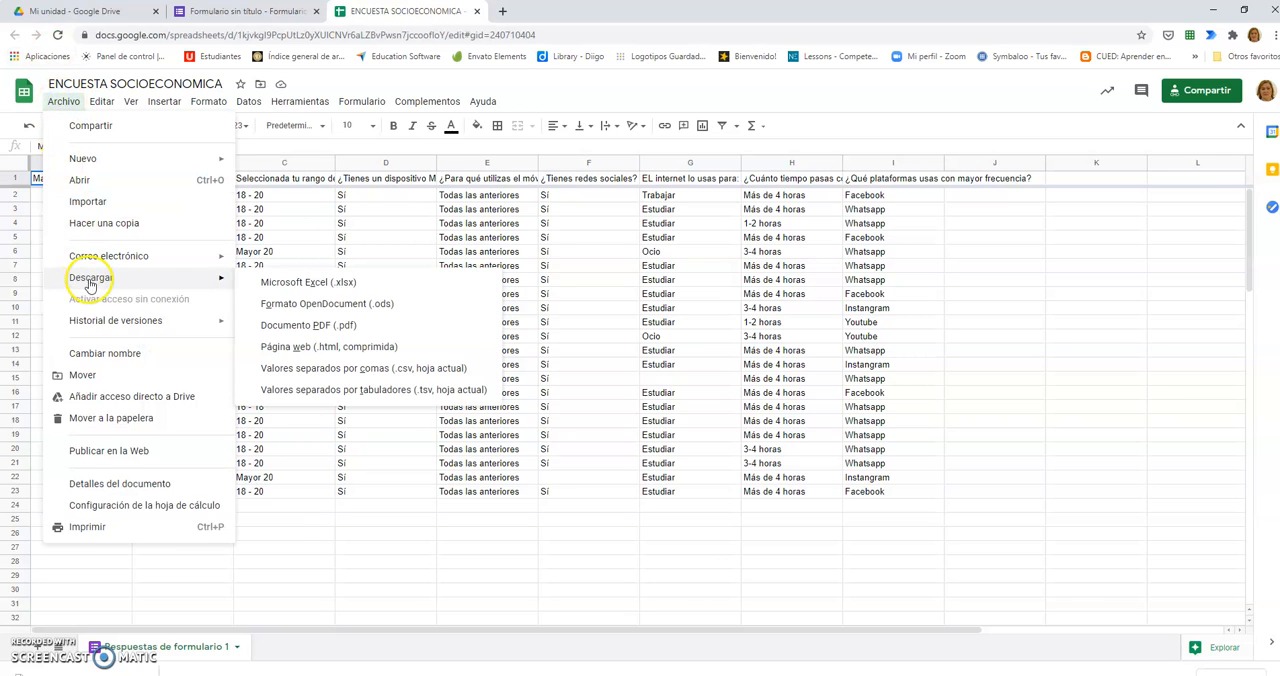
left_click(297, 284)
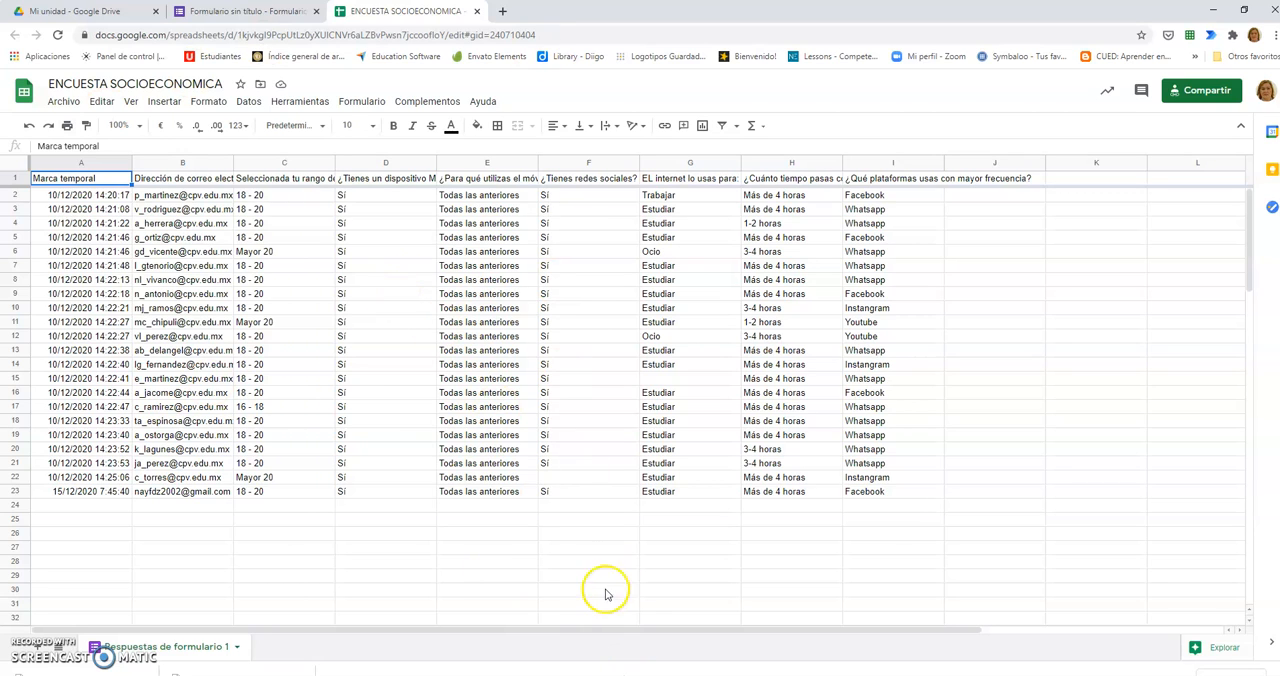
Step: Open the downloaded ENCUESTA SOCIOECONOMICA workbook from the Descargas folder
mouse_move(379, 675)
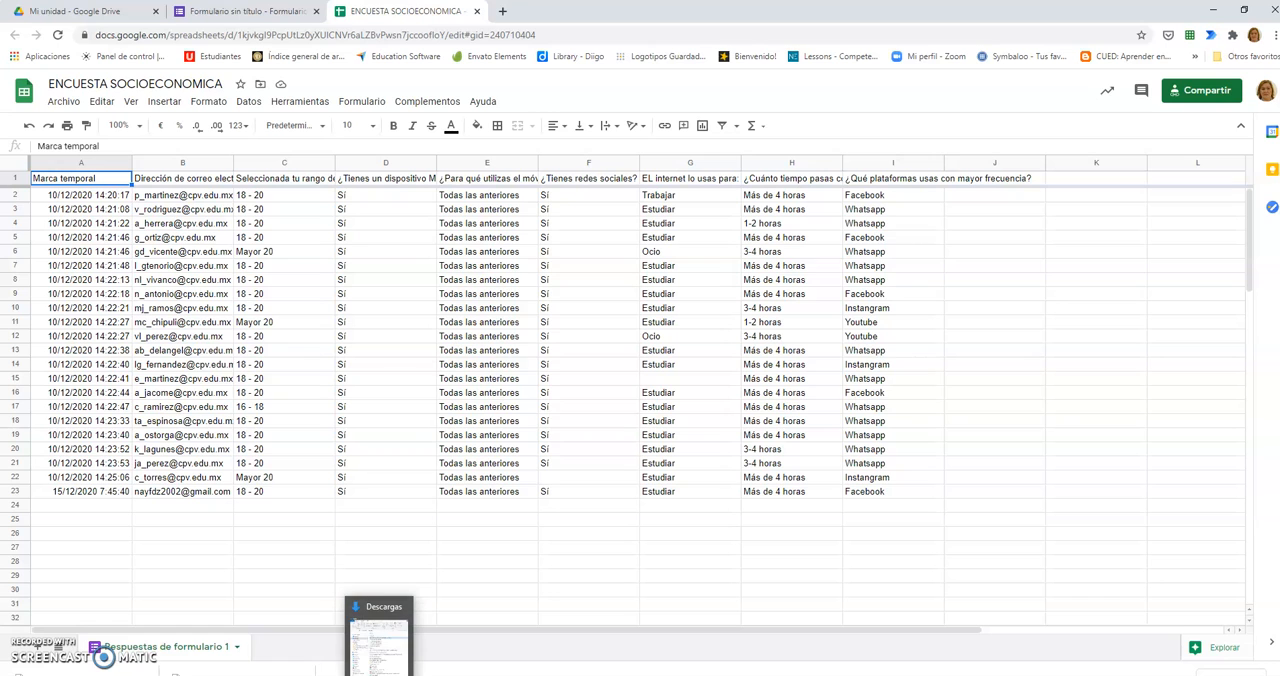
left_click(379, 645)
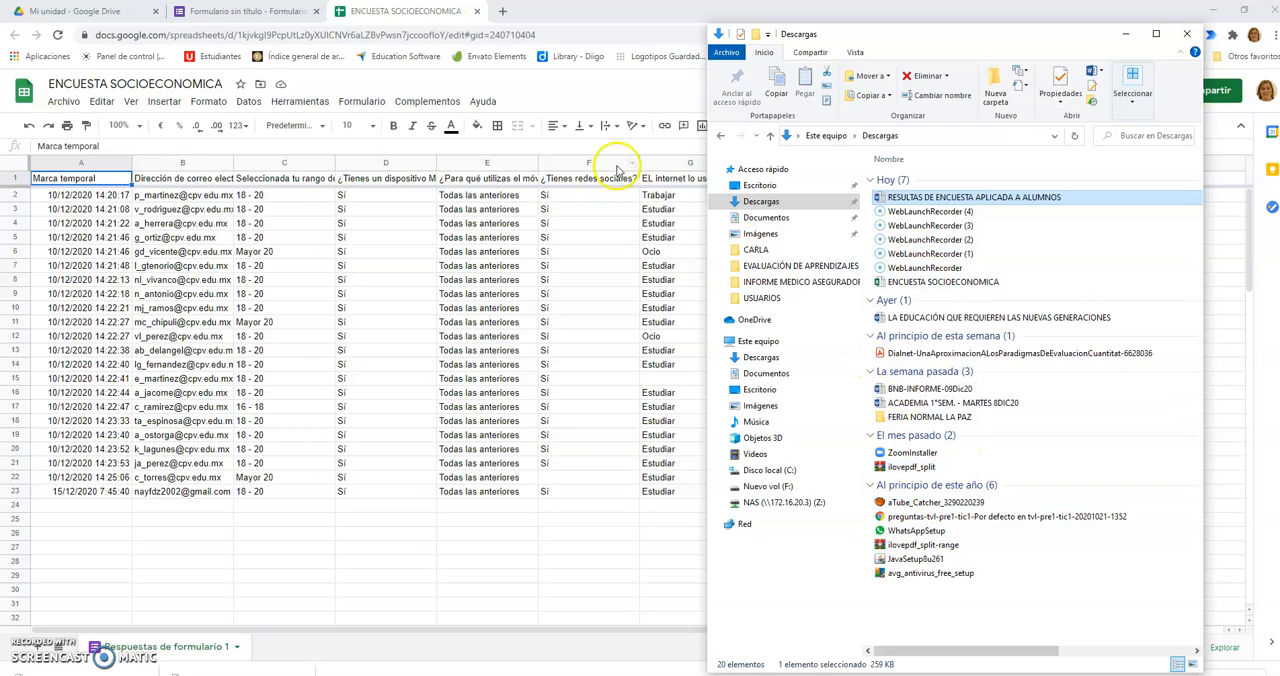
left_click(910, 283)
double_click(911, 284)
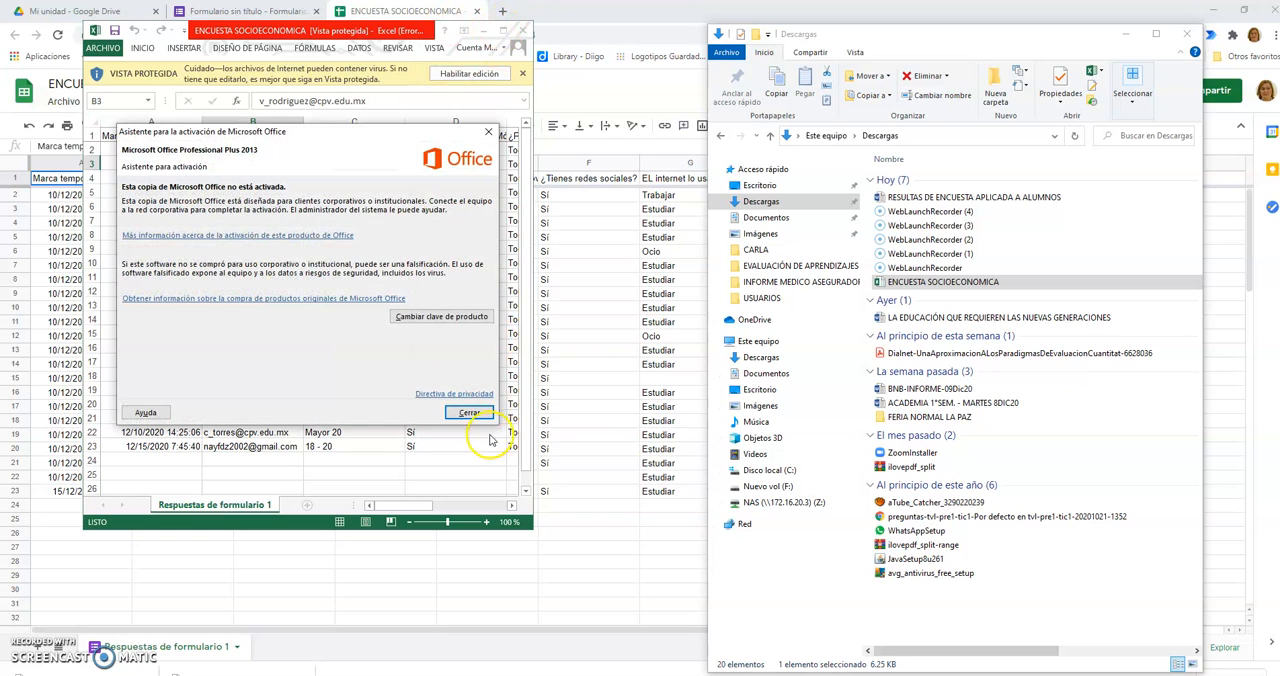
Step: Dismiss the Office activation notice, then maximize the workbook and enable editing
left_click(470, 417)
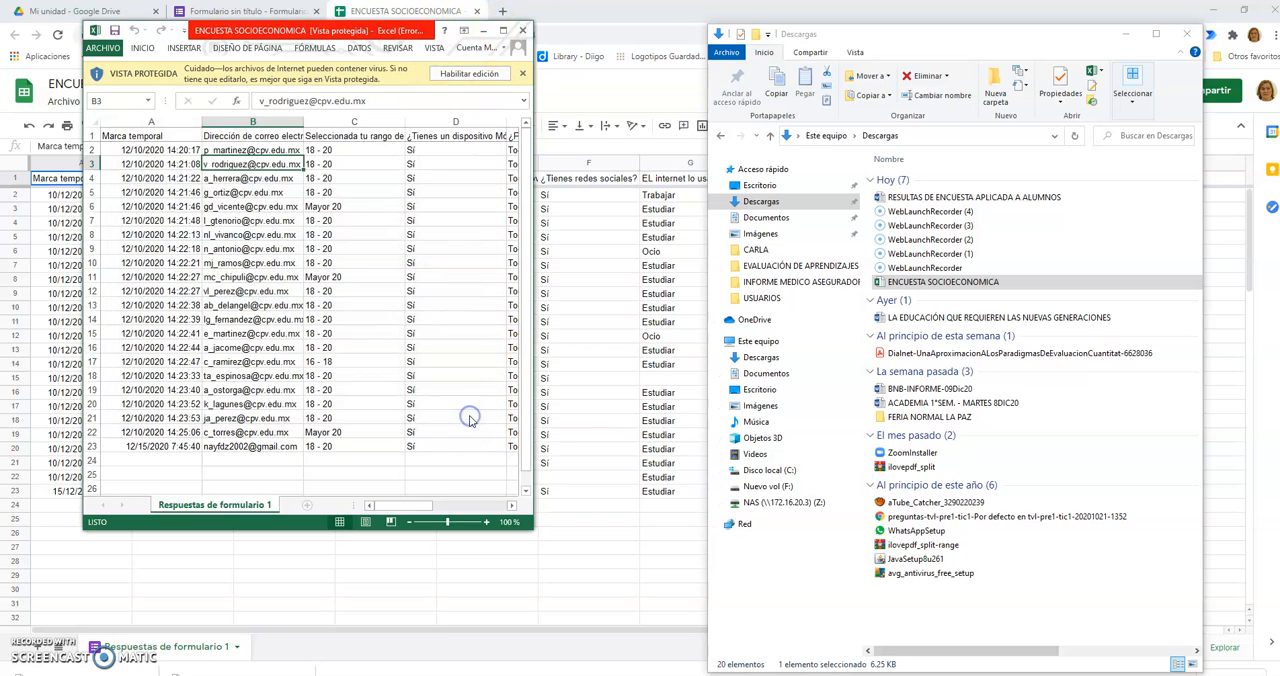
left_click(503, 30)
left_click(575, 48)
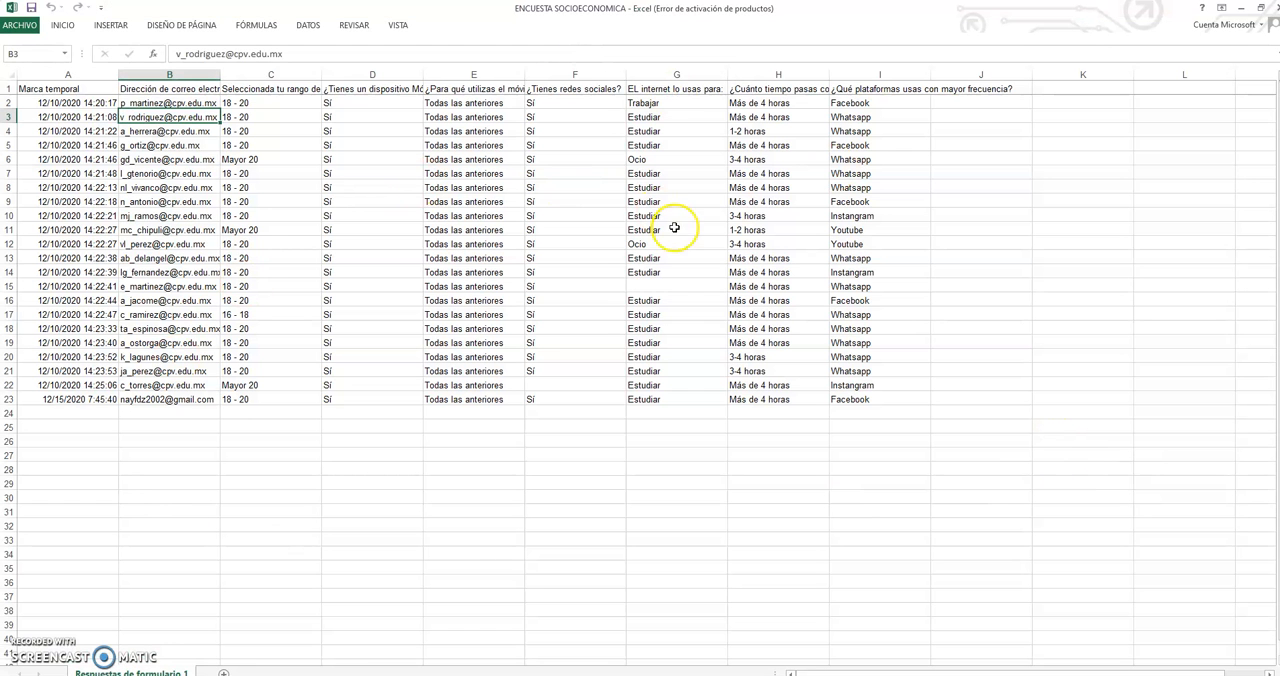
Step: Examine the exported answers in the workbook, including the timestamp and e-mail address columns
left_click(648, 288)
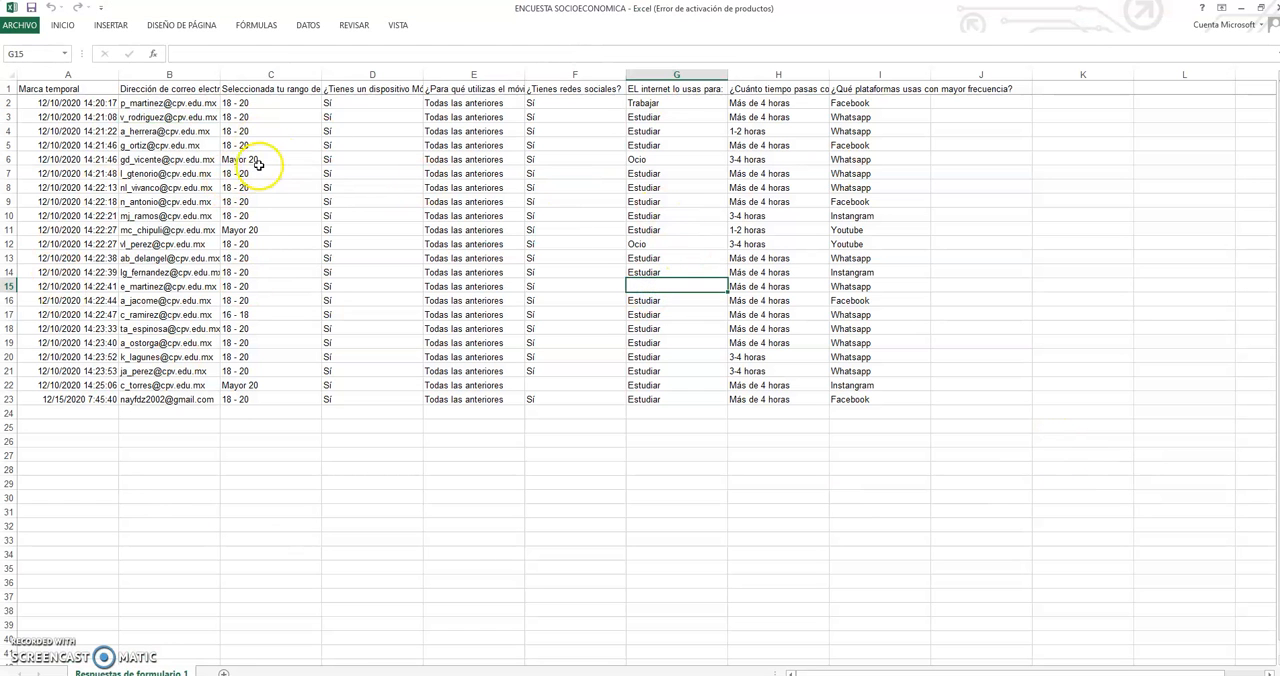
left_click(47, 103)
left_click(49, 88)
left_click(56, 102)
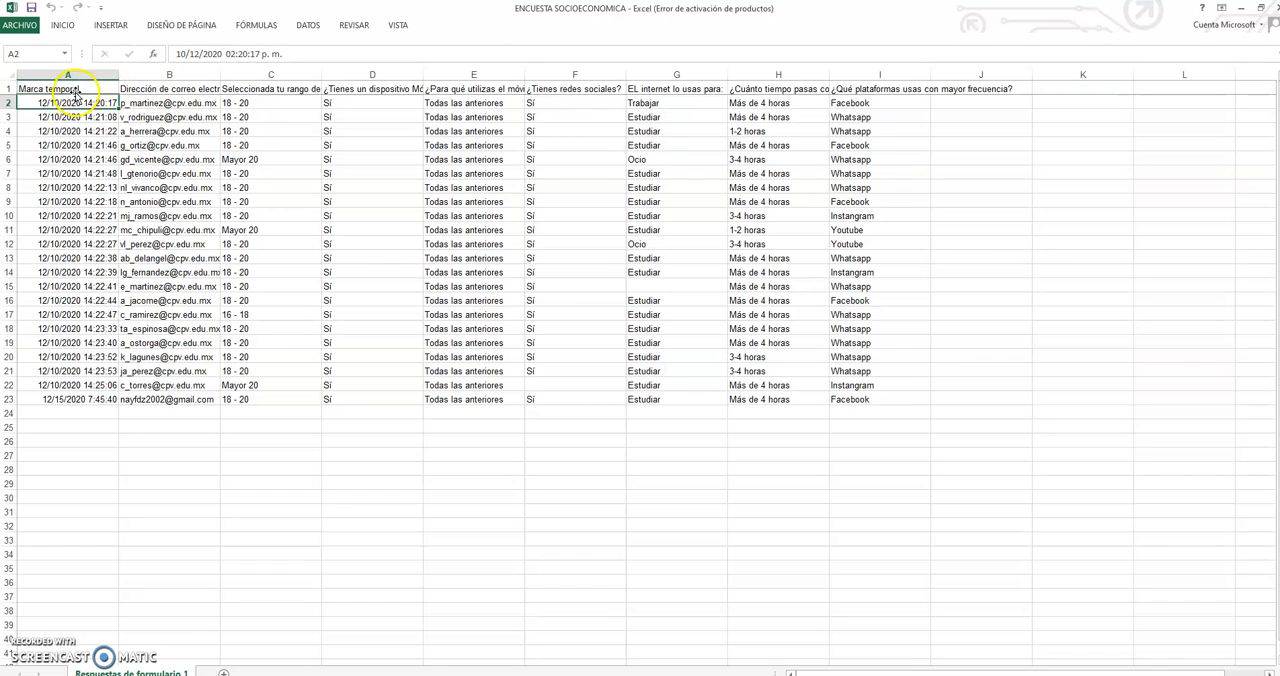
left_click(190, 88)
left_click(189, 103)
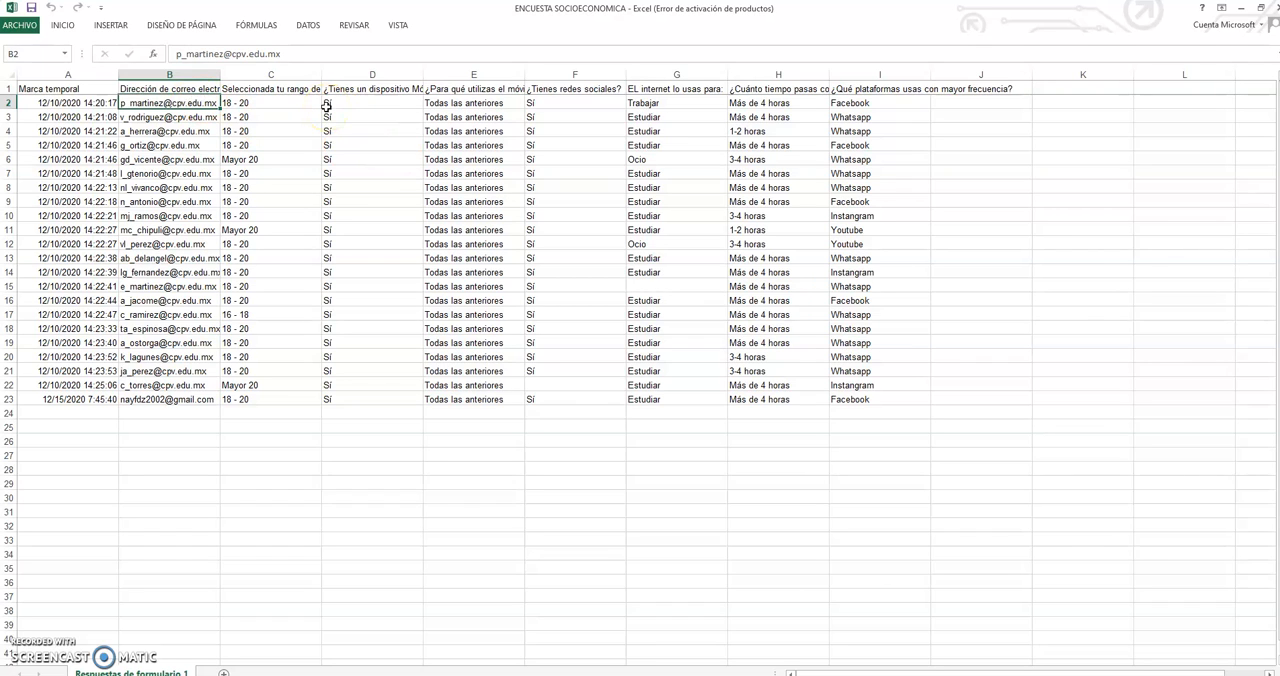
Step: Autofit columns D, E and F to their question headings about mobile device, mobile use and social networks
left_click_drag(423, 72, 423, 72)
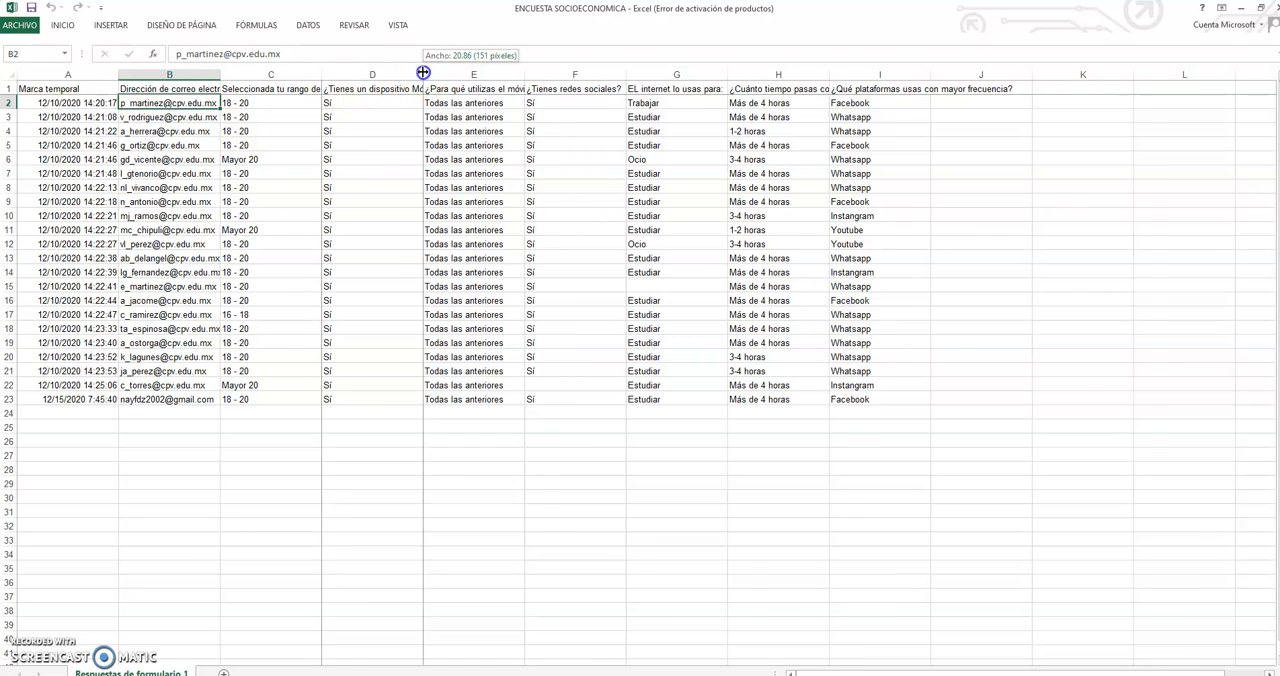
double_click(423, 72)
double_click(542, 72)
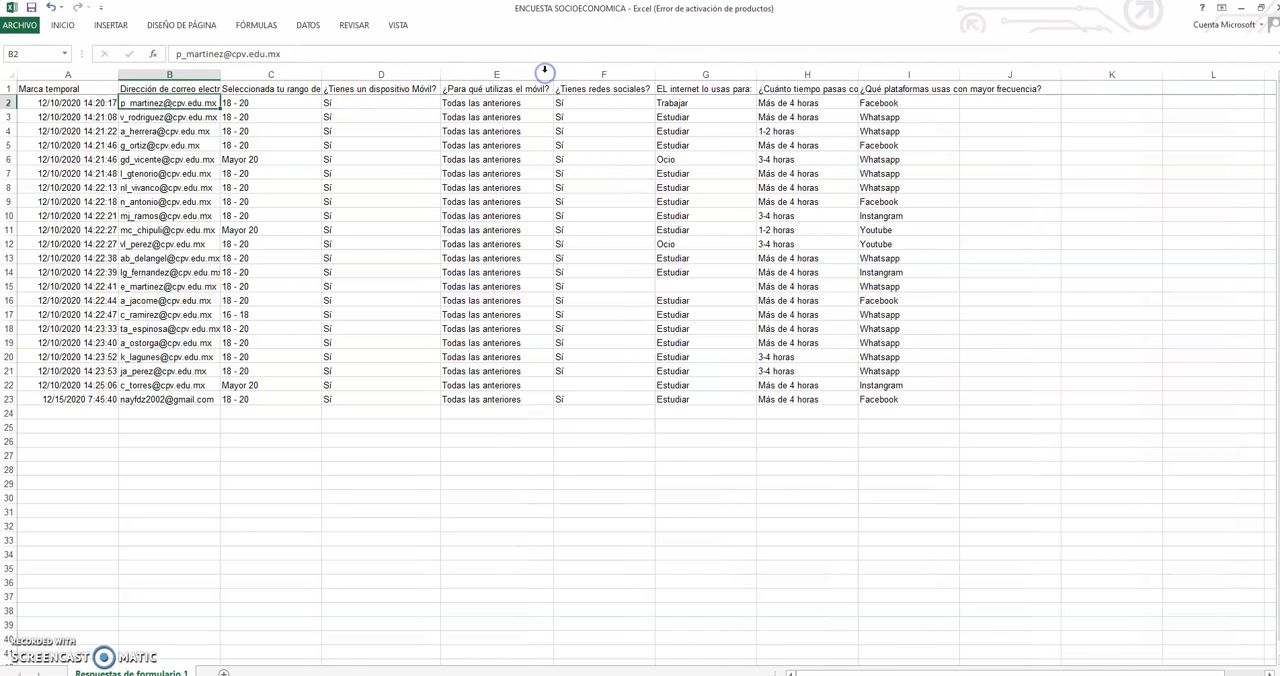
double_click(655, 72)
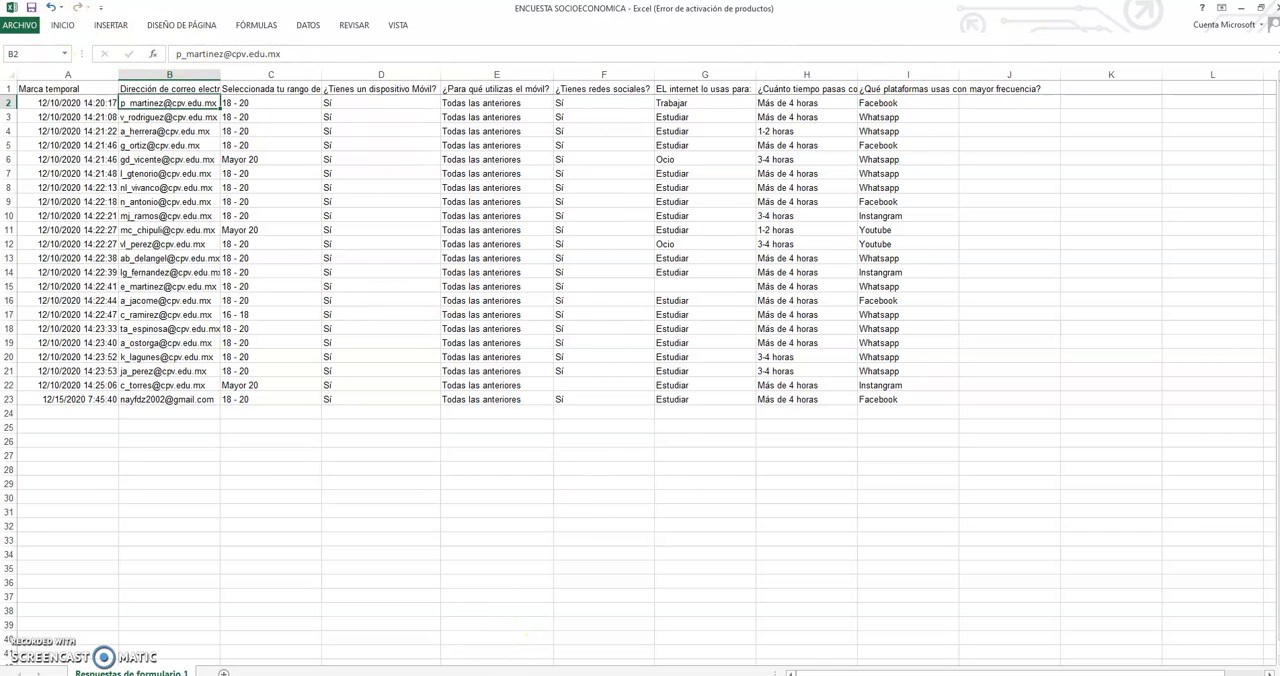
Step: Switch to the form's responses in Chrome and examine the available response options
left_click(527, 674)
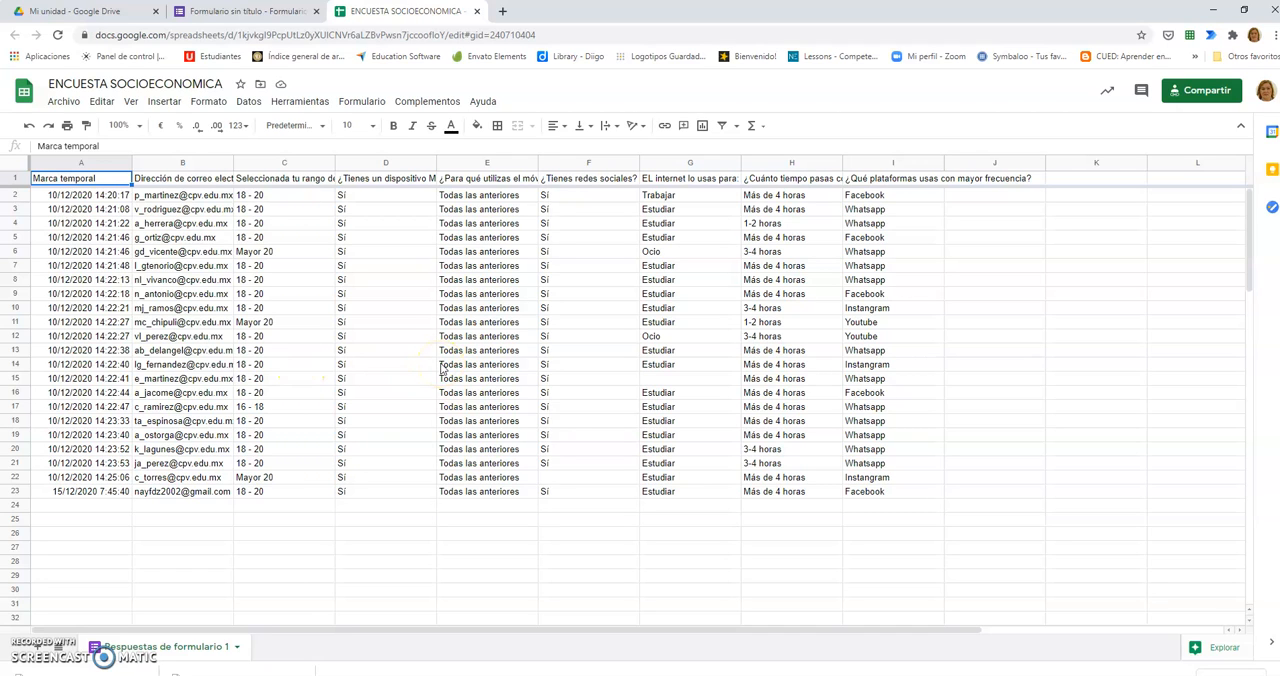
left_click(248, 11)
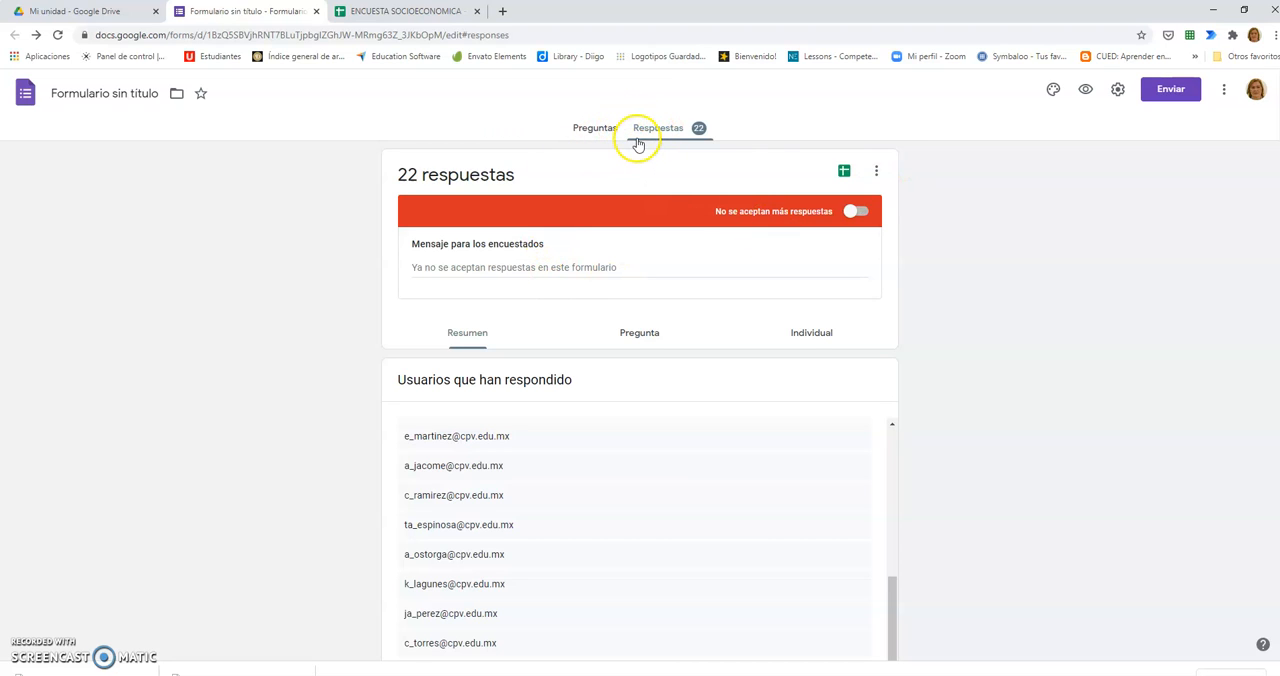
left_click(876, 171)
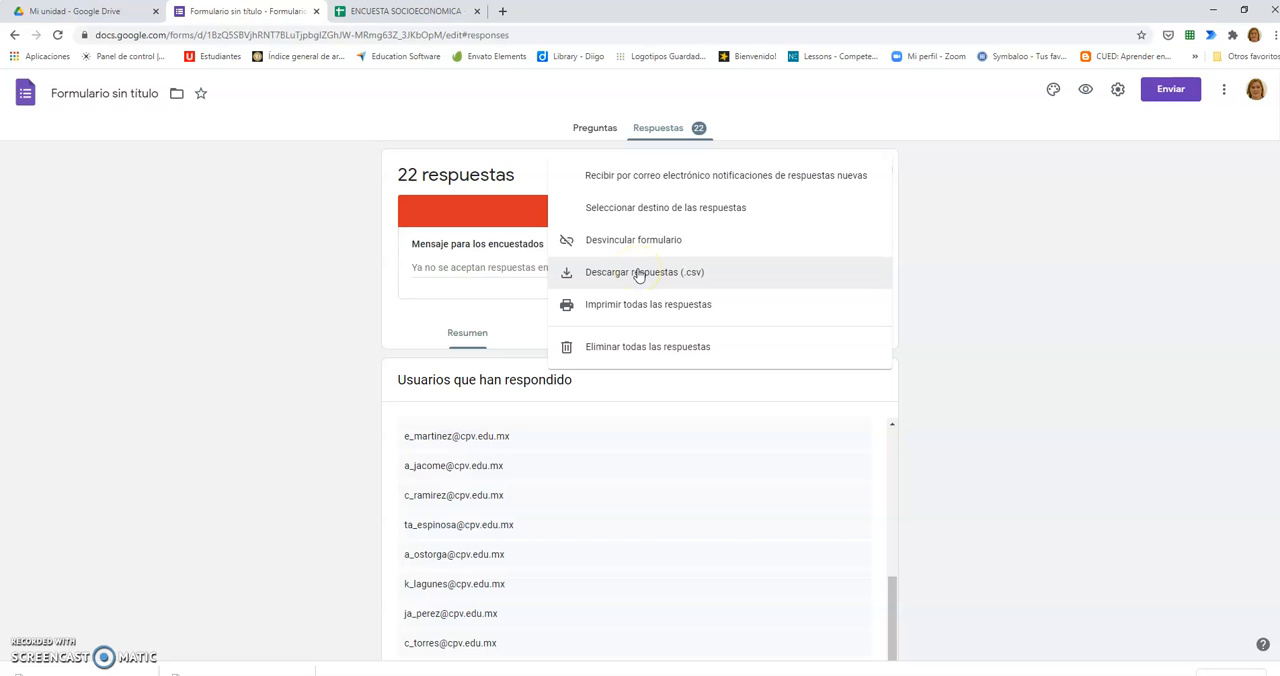
left_click(1111, 282)
Step: Check the Mi unidad file list in Google Drive for the new response spreadsheet and return to that spreadsheet
left_click(435, 13)
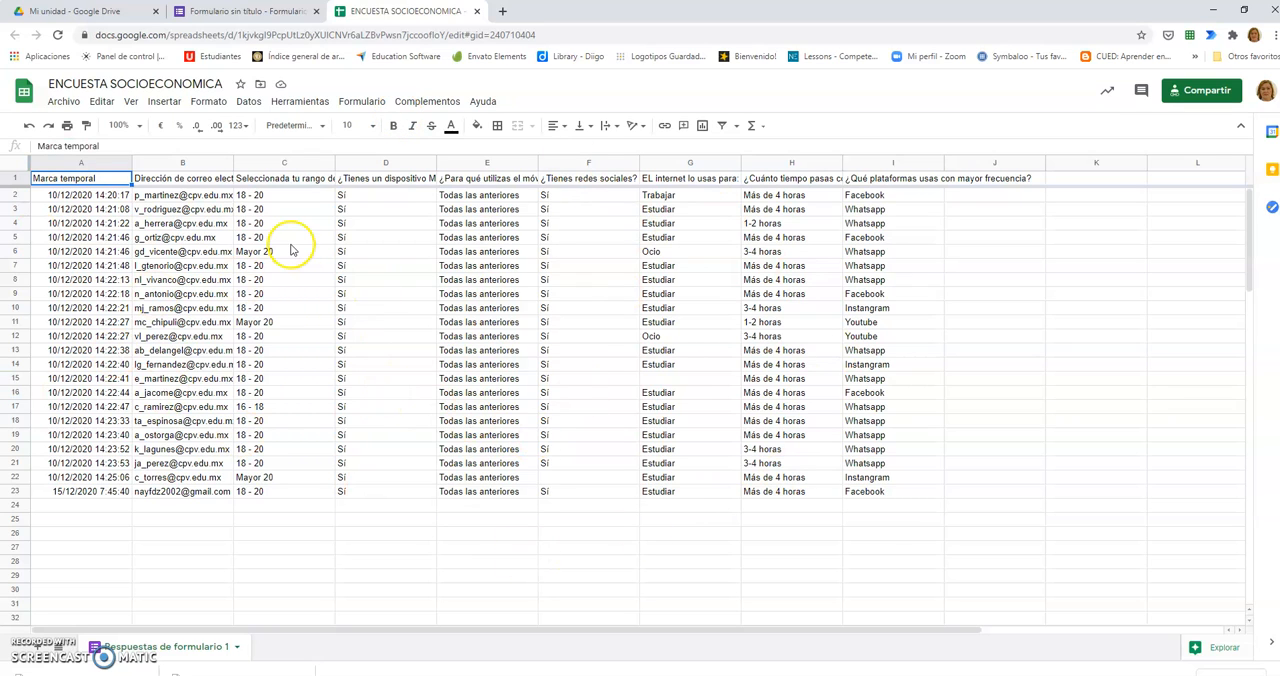
left_click(85, 12)
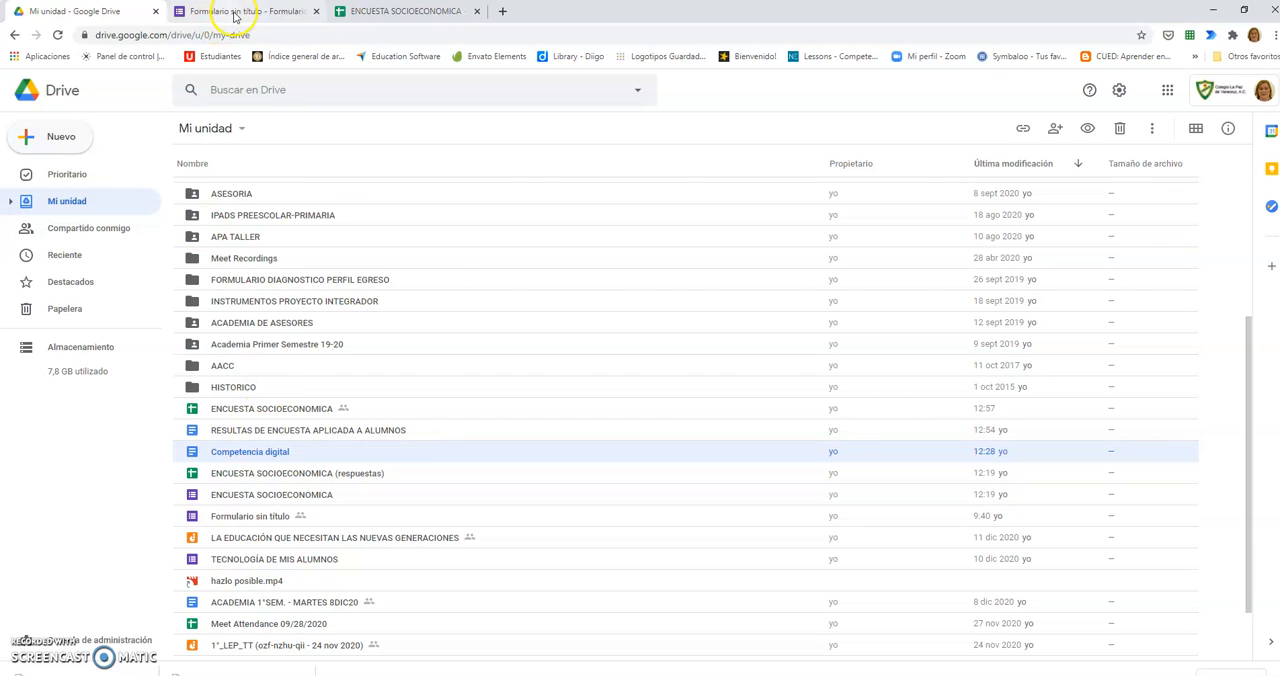
left_click(368, 11)
left_click(262, 11)
left_click(369, 10)
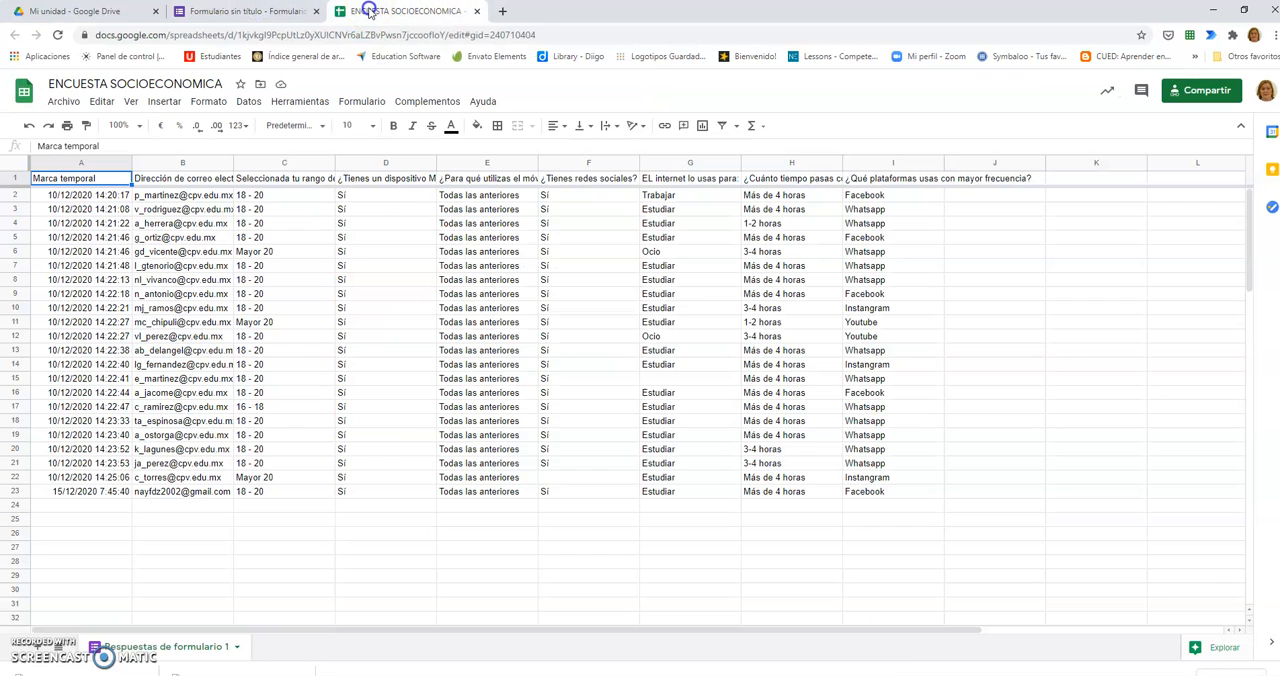
Step: Close the ENCUESTA SOCIOECONOMICA spreadsheet in the browser and return to the form's responses
left_click(245, 12)
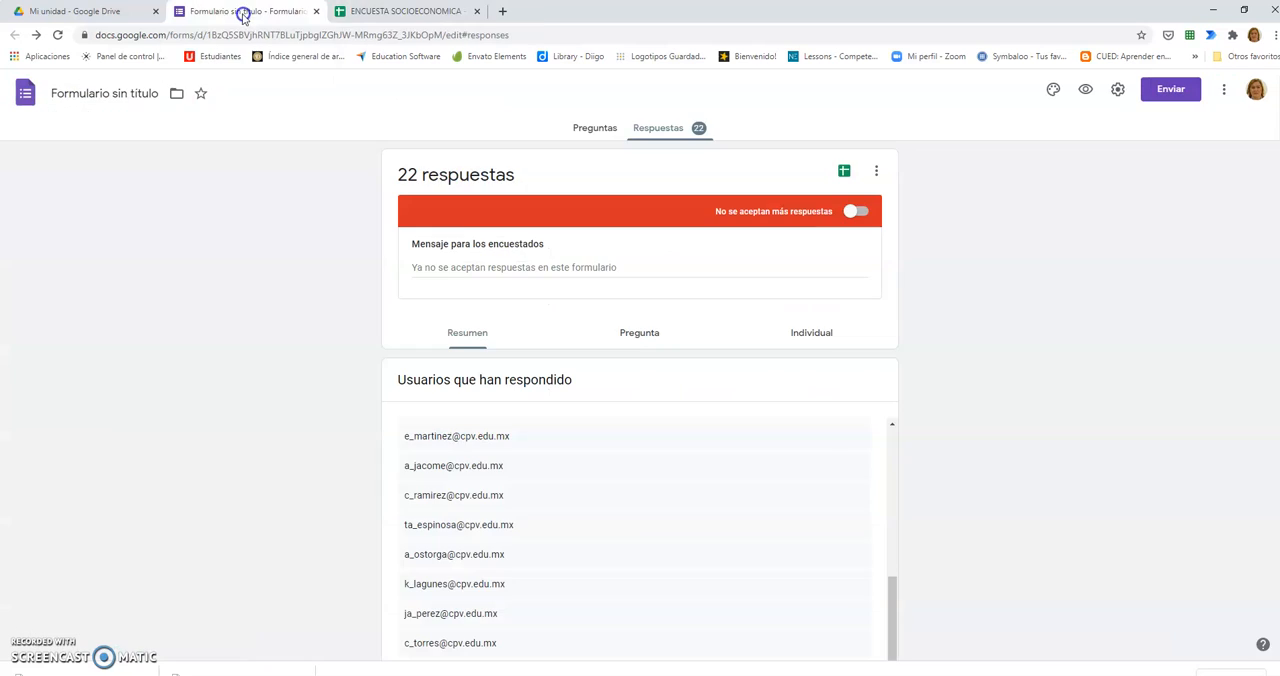
left_click(416, 9)
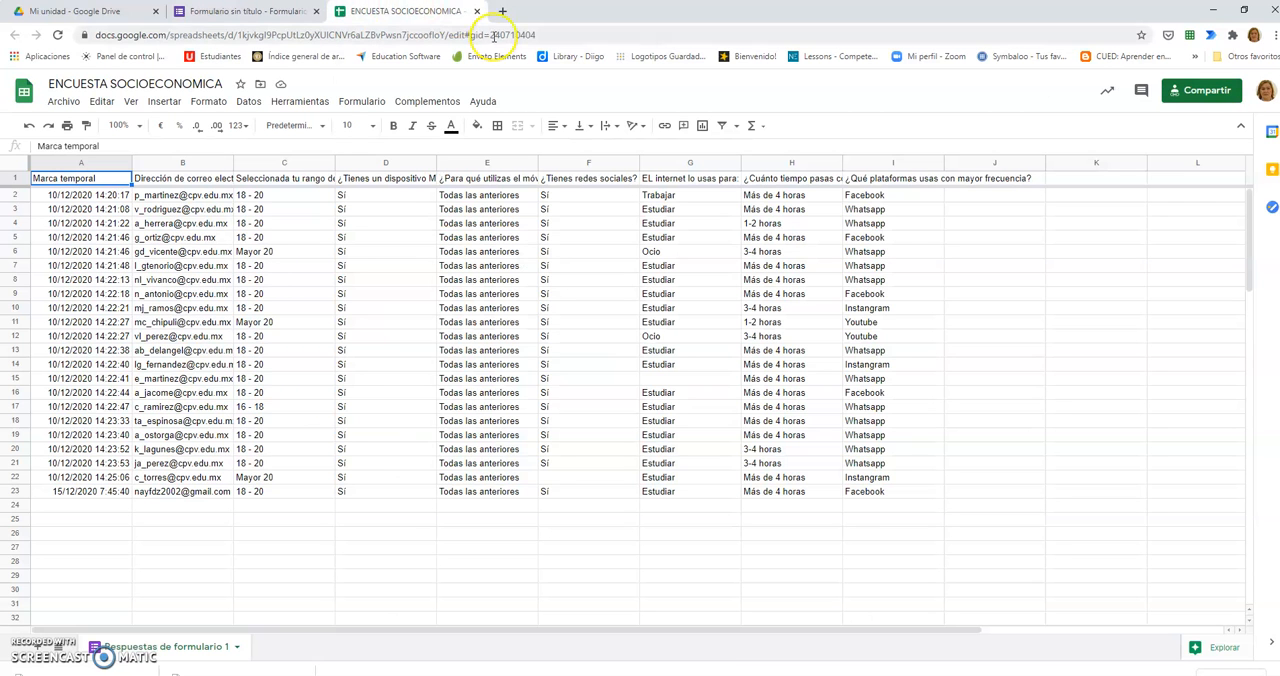
left_click(476, 11)
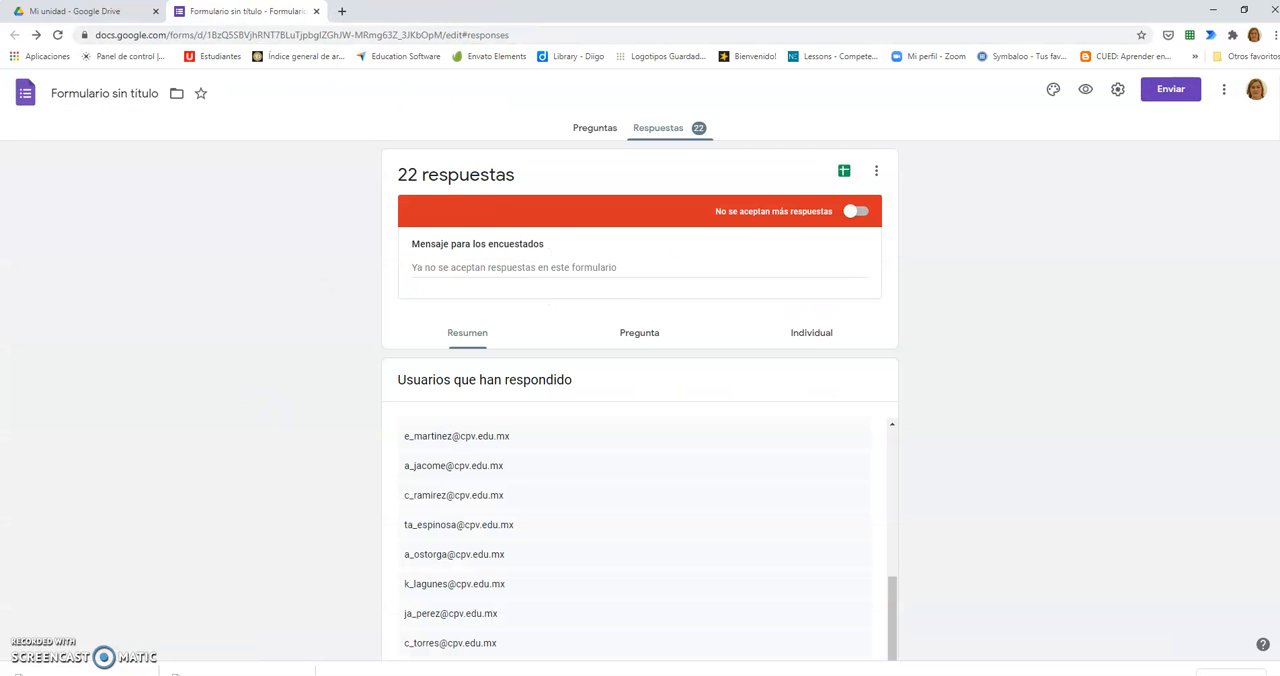